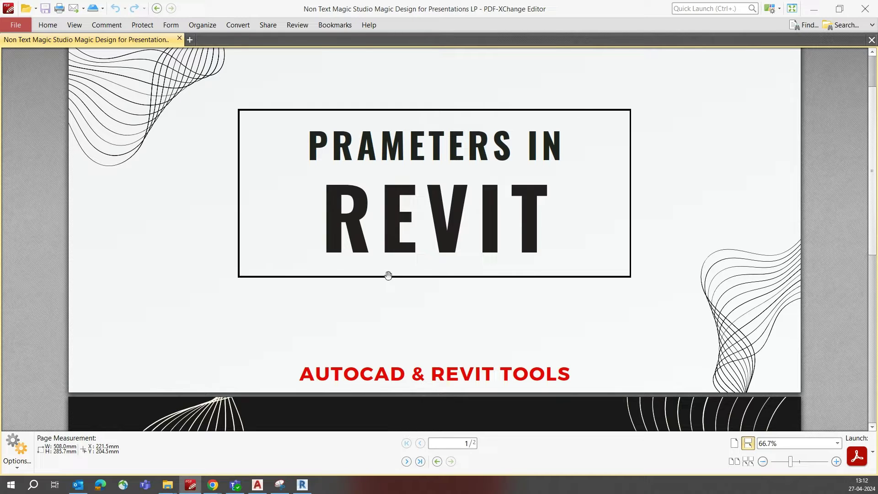
- Read the slide listing the types of Revit parameters, close the presentation and switch to Revit
scroll(389, 275, down, 8)
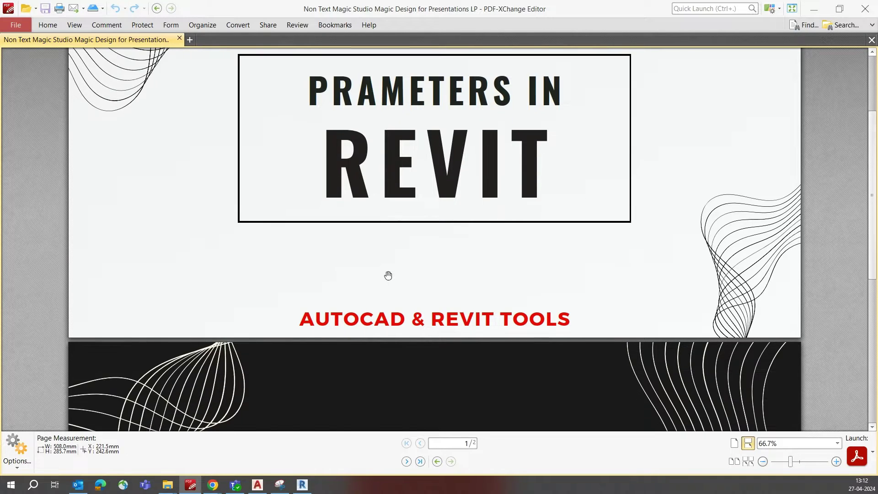
scroll(389, 275, down, 1)
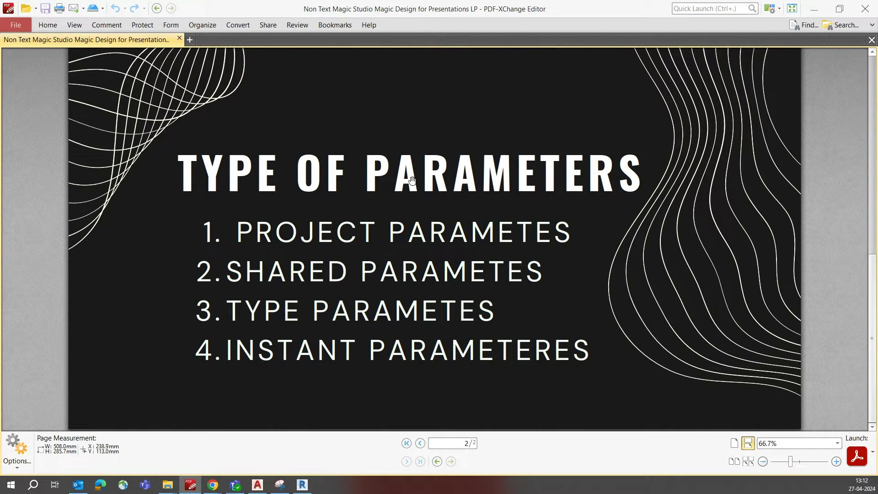
click(814, 9)
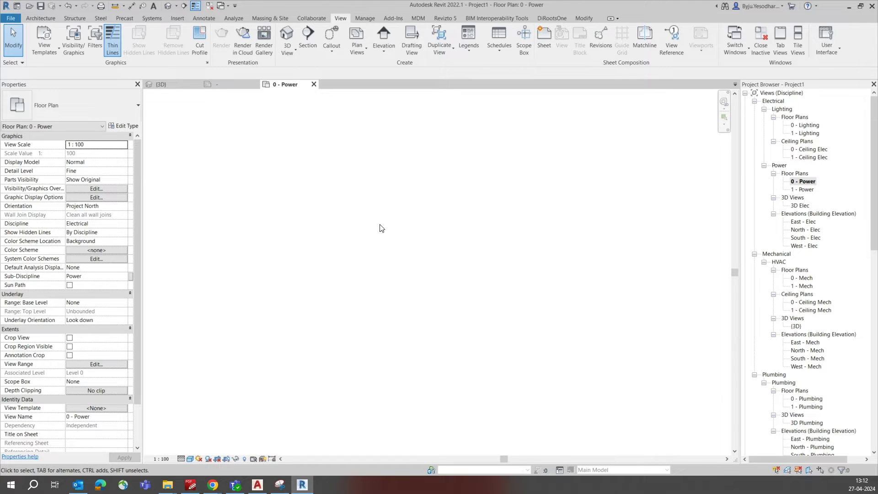
click(193, 486)
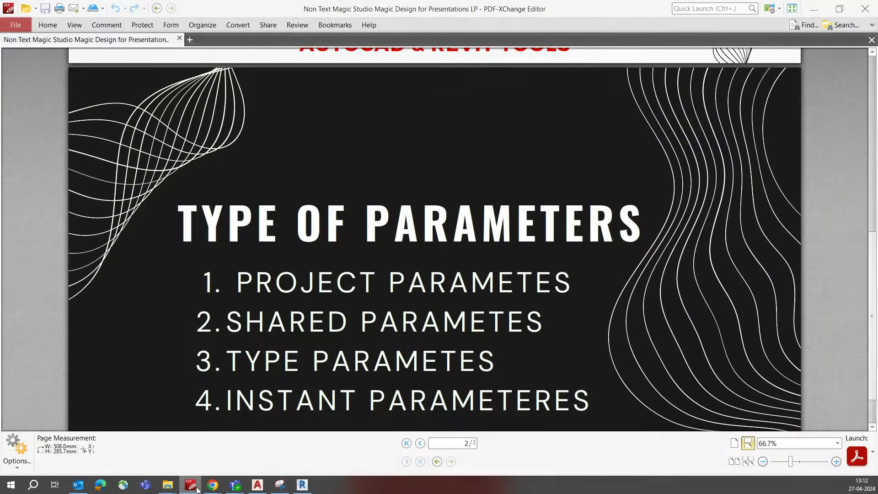
click(866, 9)
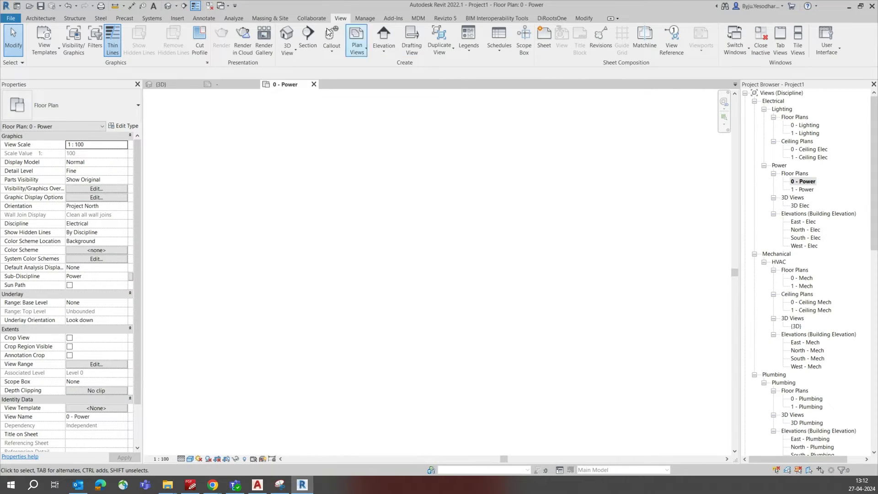
- Draw a horizontal 900 mm wide channel cable tray about 4700 mm long in the 0 - Power floor plan
click(154, 20)
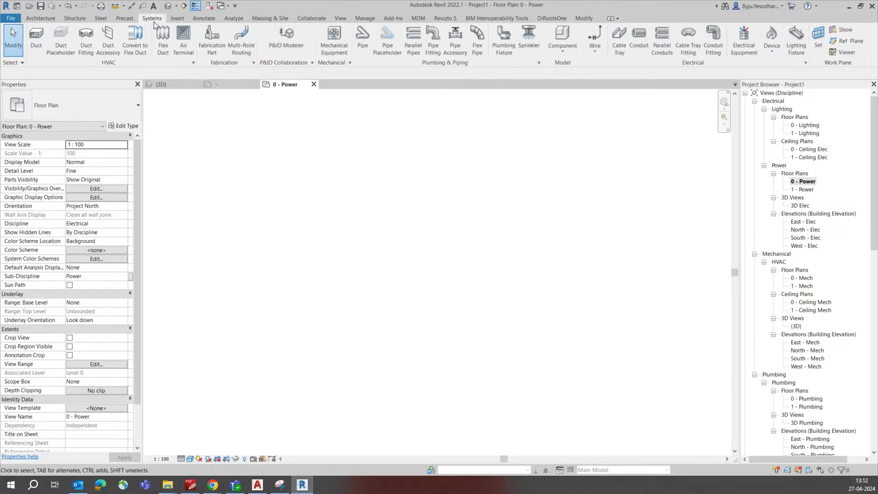
click(620, 40)
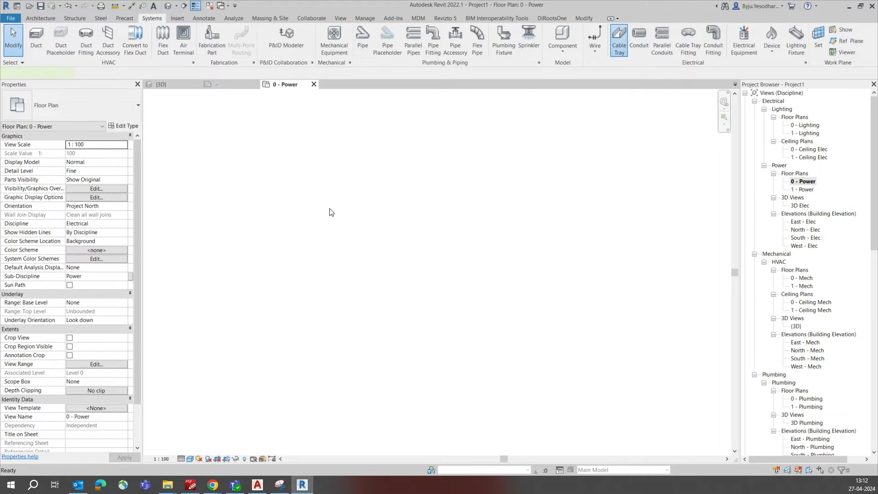
click(146, 73)
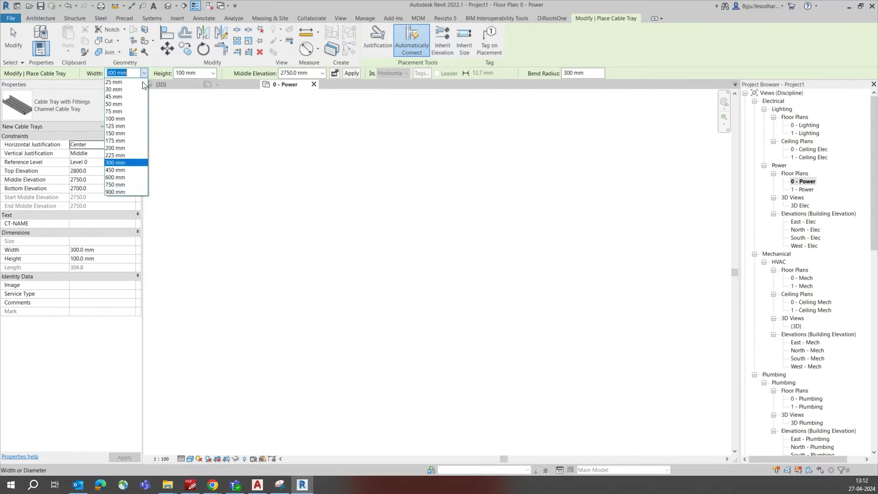
click(121, 192)
click(305, 239)
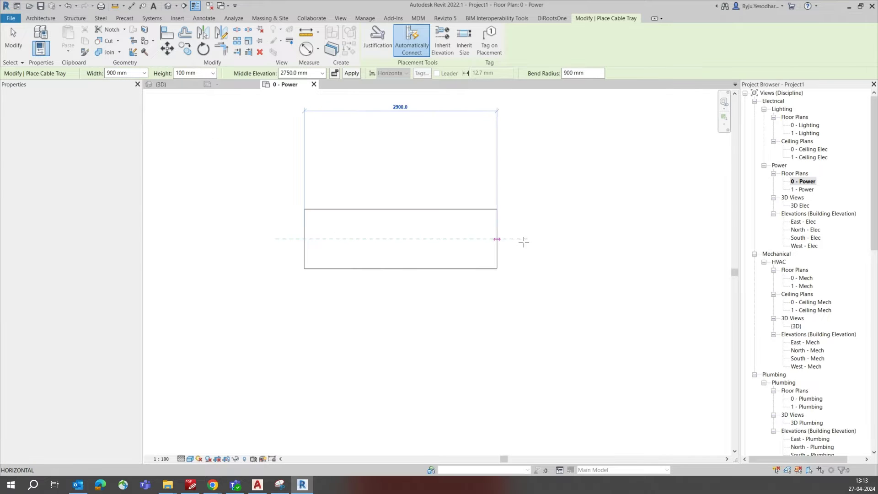
click(616, 241)
key(Escape)
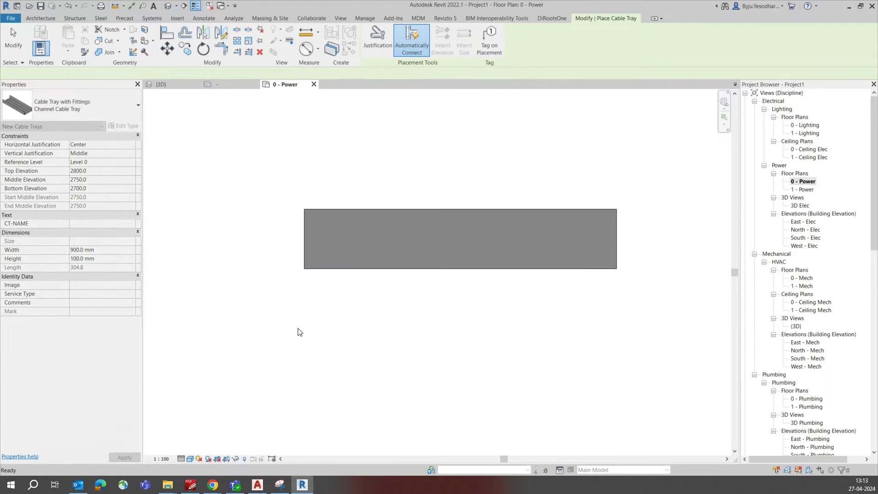
scroll(298, 330, down, 2)
key(Escape)
- Draw a horizontal 600 mm wide channel cable tray about 5500 mm long below the first tray
click(619, 41)
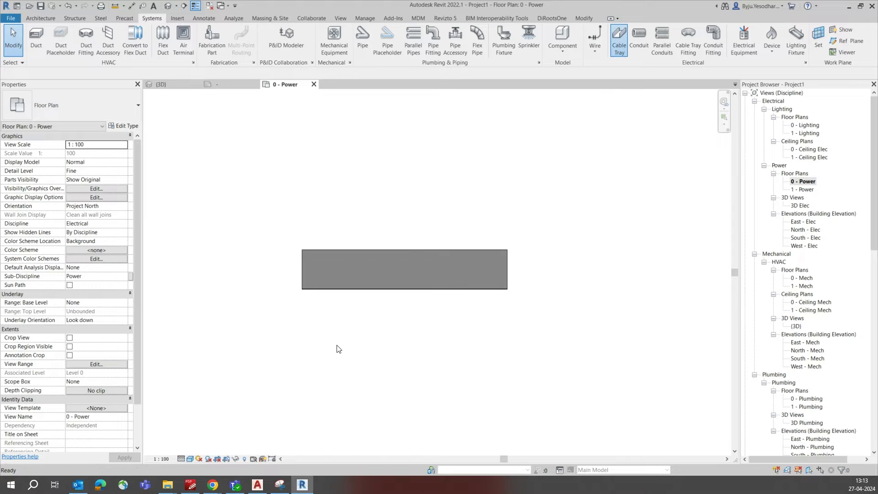
click(144, 73)
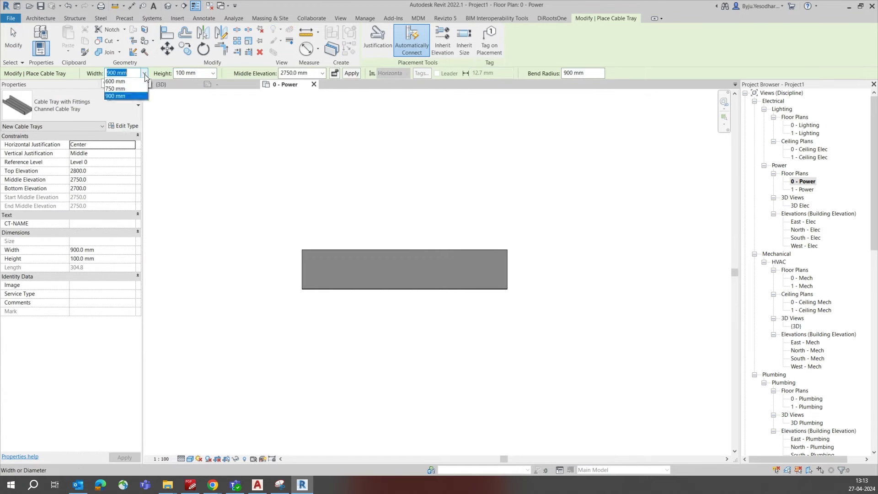
click(124, 179)
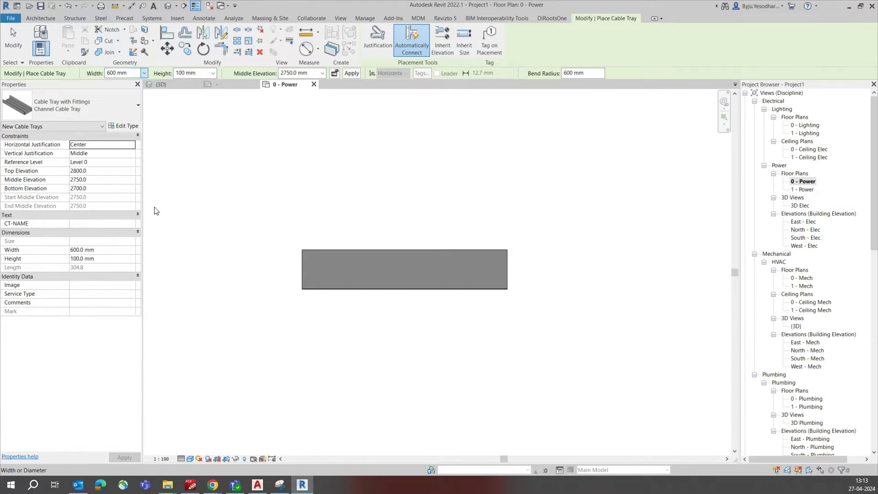
click(293, 342)
click(534, 346)
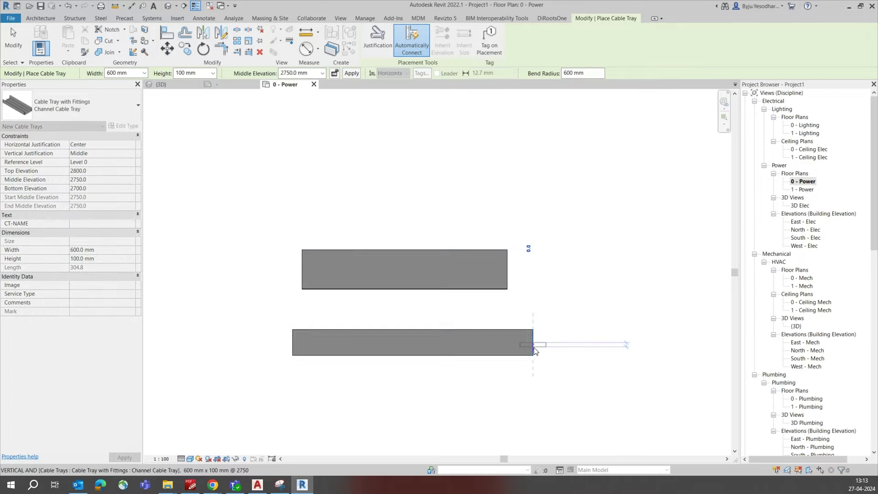
key(Escape)
key(Escape)
- Inspect the instance properties of the upper and lower cable trays
middle_drag(416, 238, 412, 255)
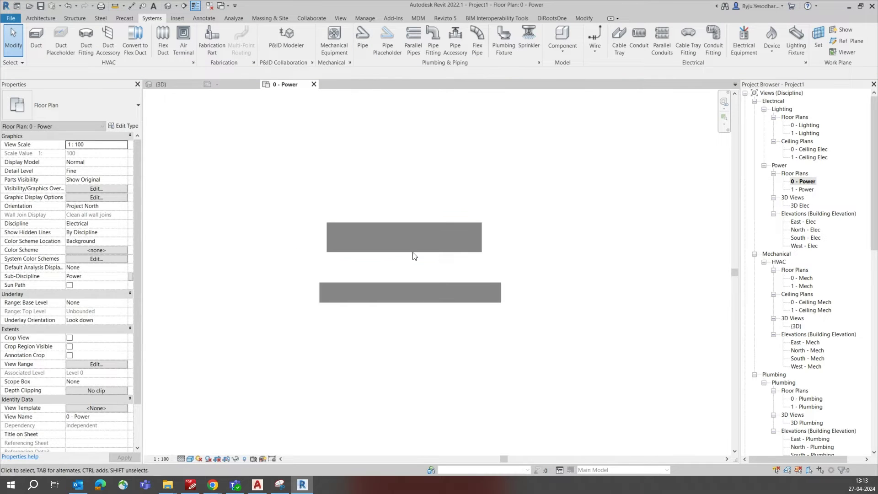
click(395, 226)
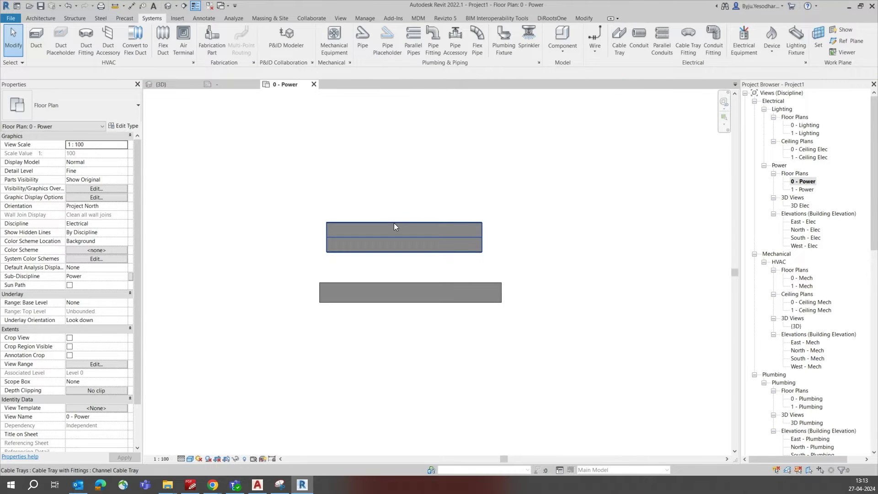
click(390, 288)
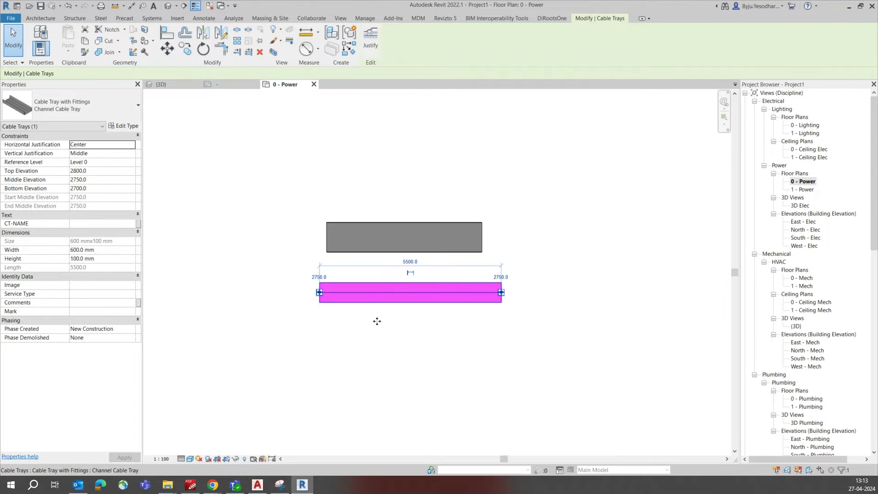
click(379, 350)
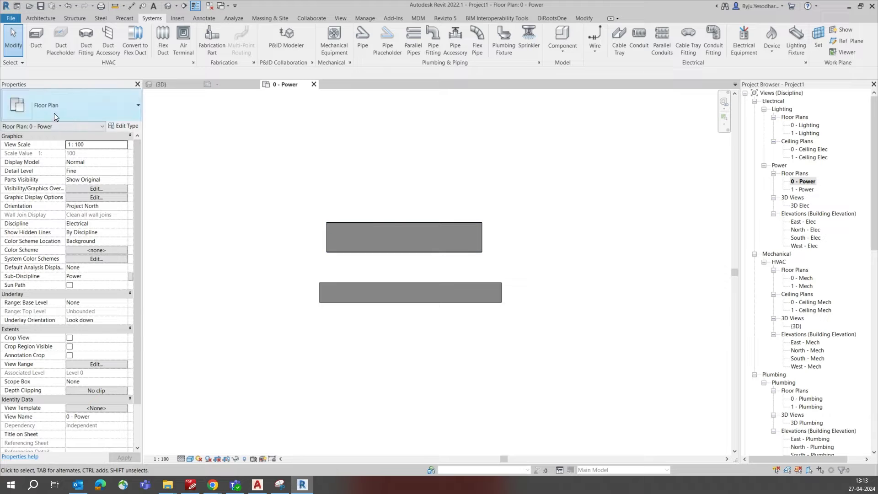
- Change the upper cable tray's type to Ladder Cable Tray
click(379, 224)
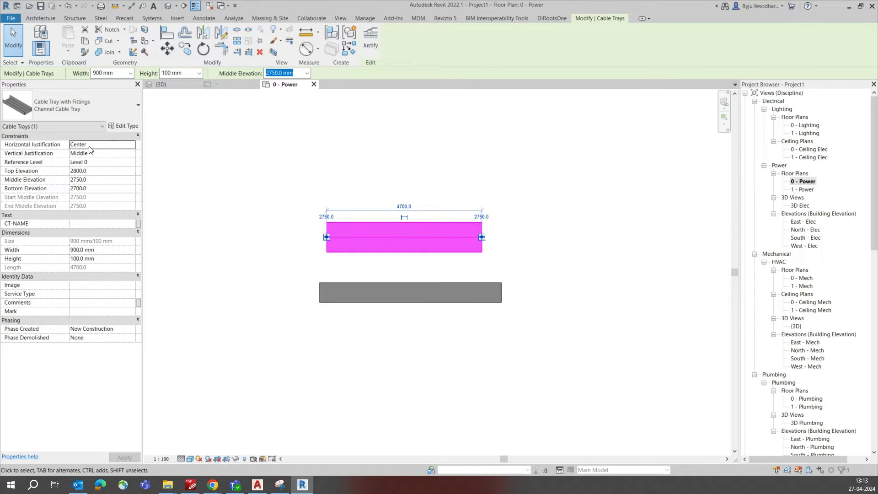
click(94, 108)
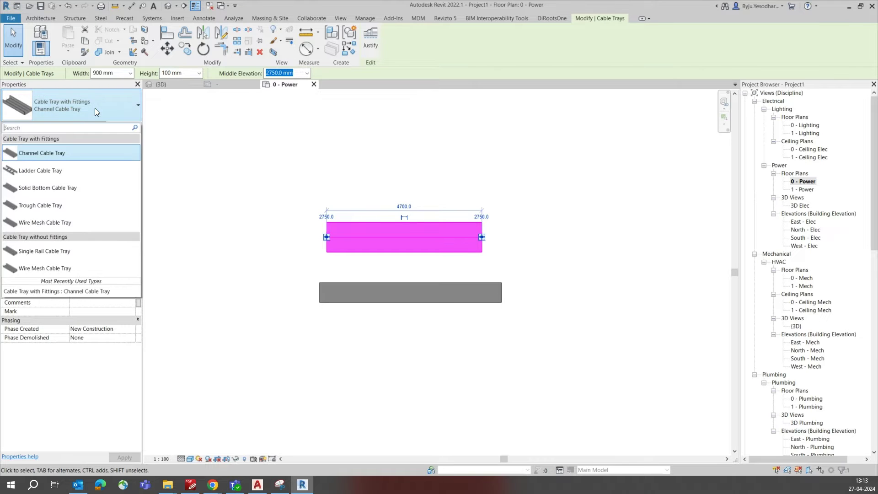
click(67, 169)
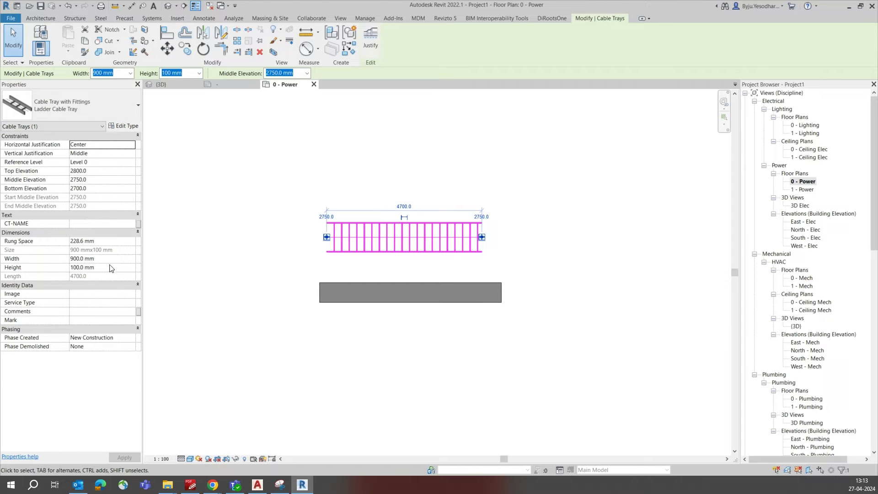
- Examine the type parameters and the instance properties of the ladder cable tray
click(124, 128)
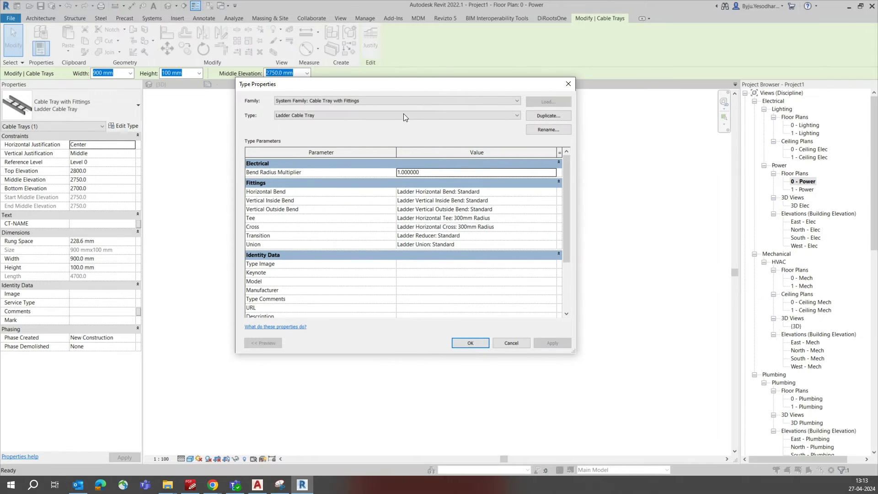
drag(422, 90, 406, 83)
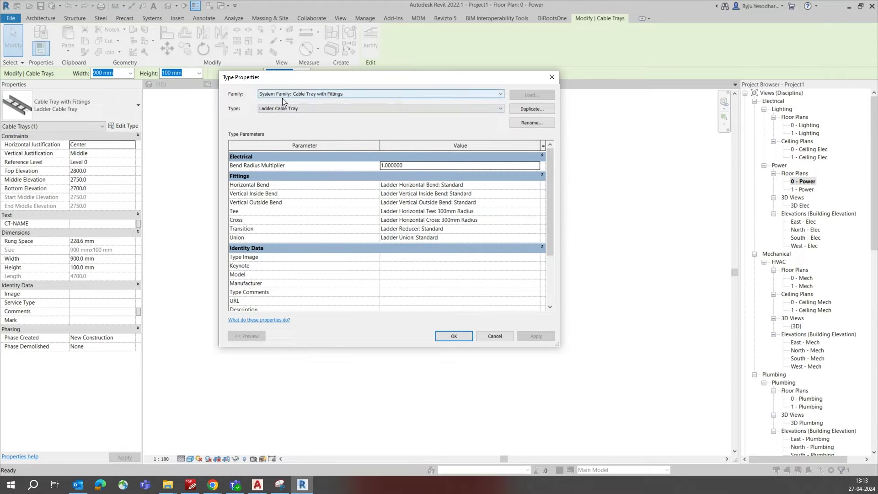
scroll(343, 277, down, 2)
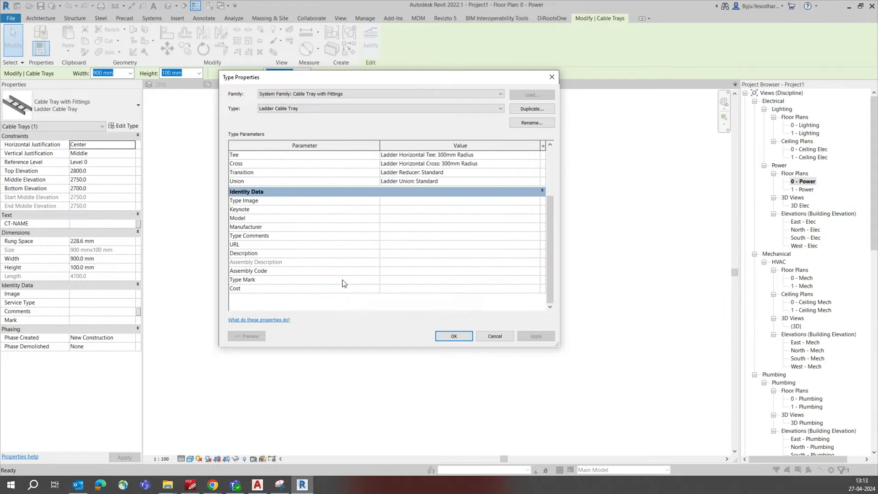
scroll(343, 276, up, 2)
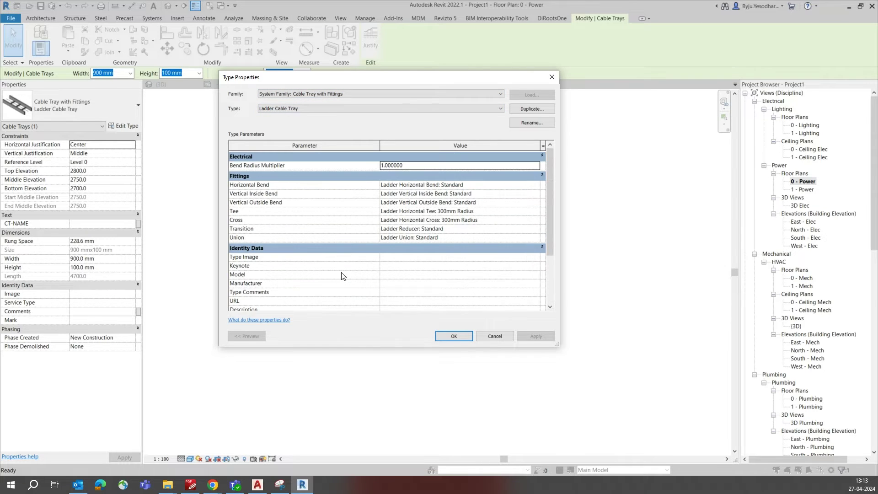
click(455, 337)
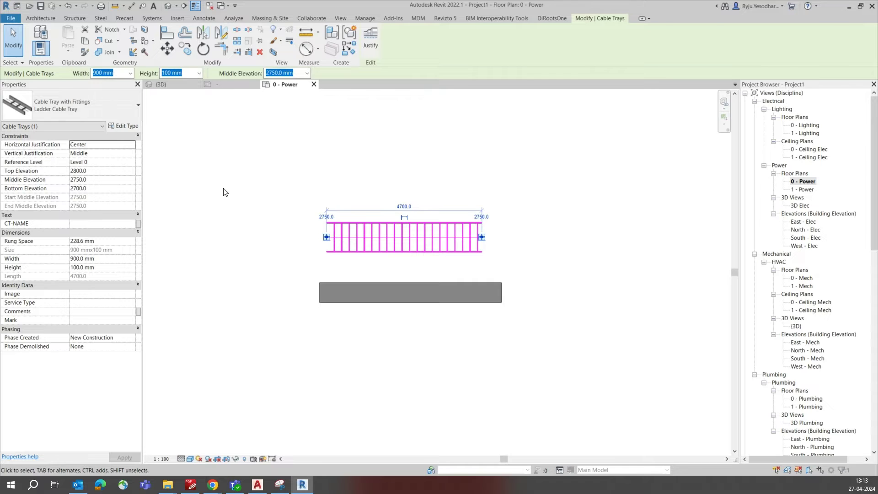
click(224, 192)
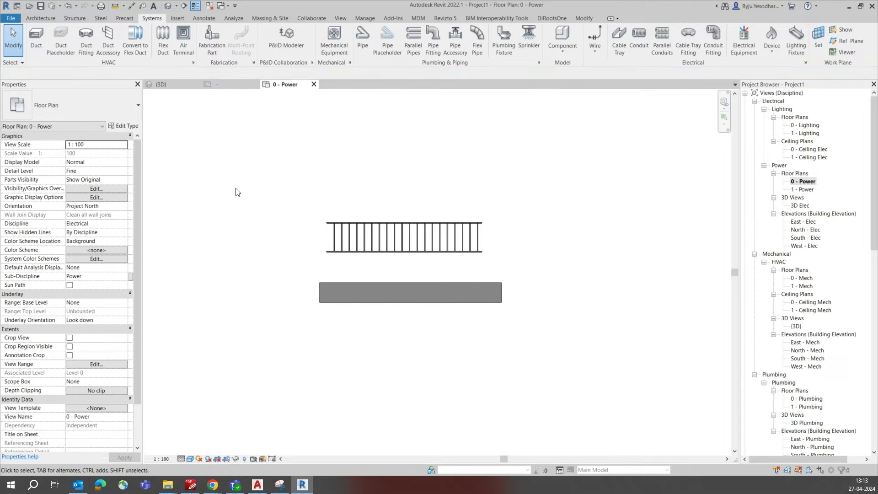
click(339, 228)
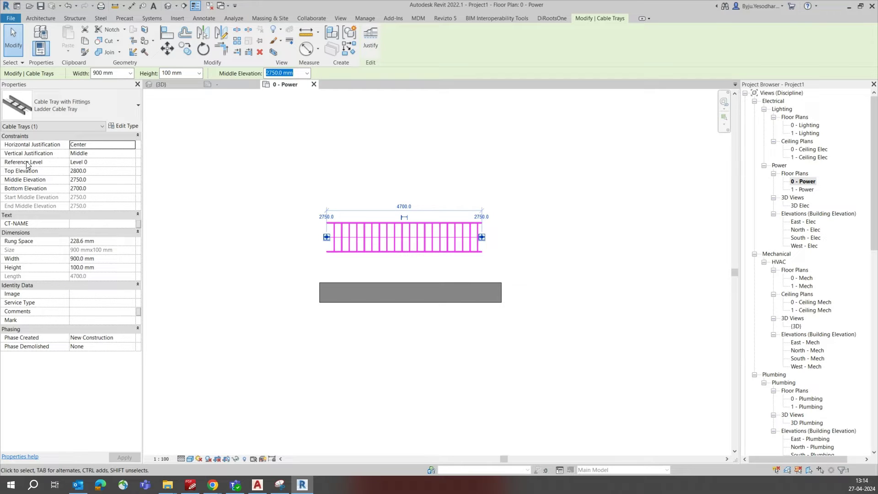
click(259, 171)
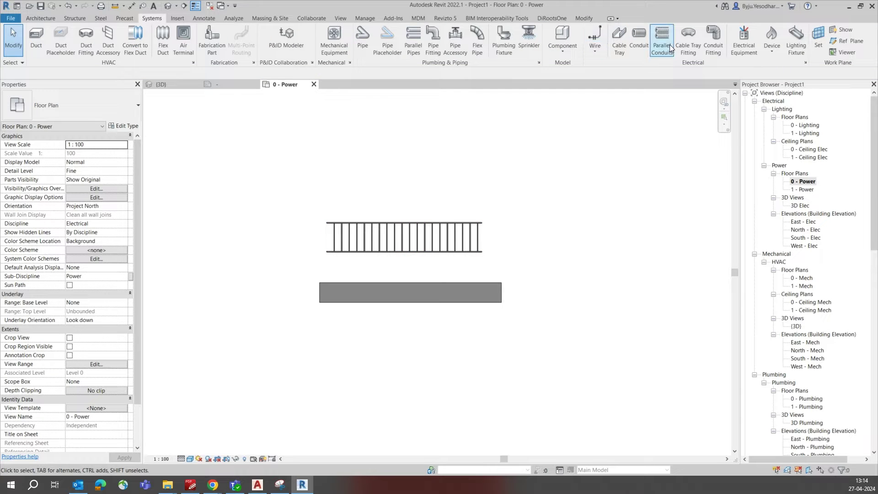
- Place two 300x1200 - 230 plain recessed lighting fixtures on the work plane below the trays, with a 2500 mm offset from host
click(795, 37)
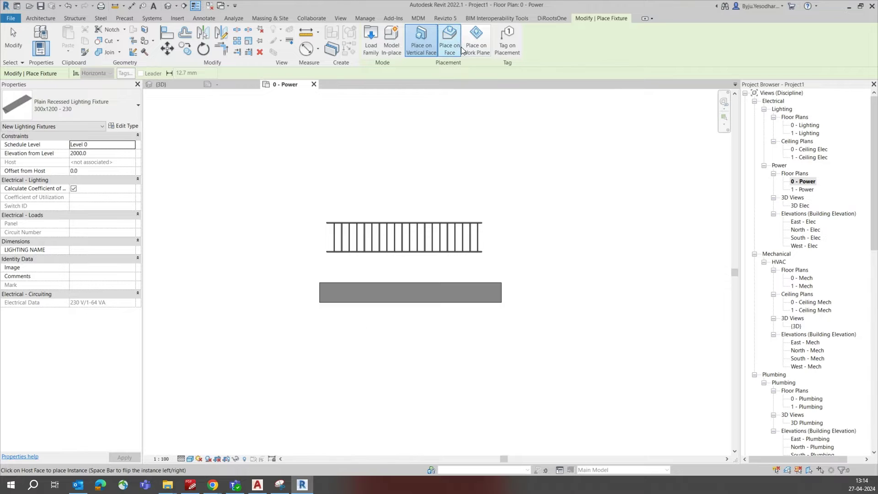
click(450, 44)
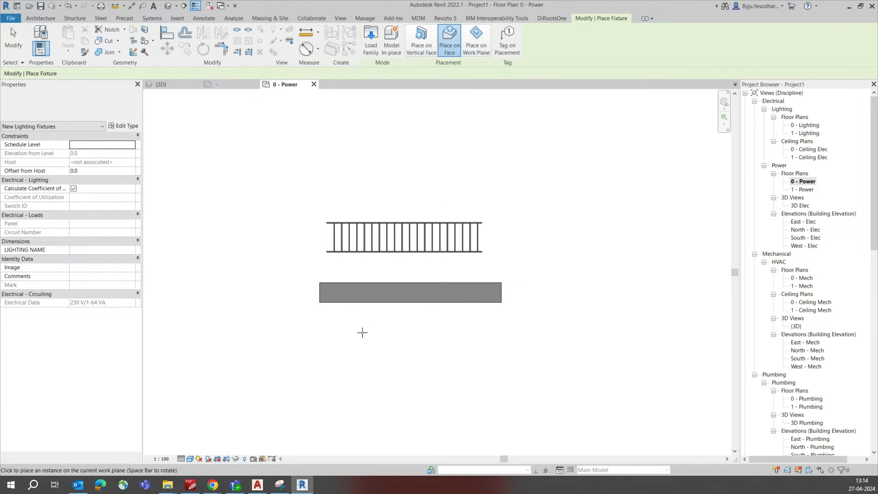
click(89, 171)
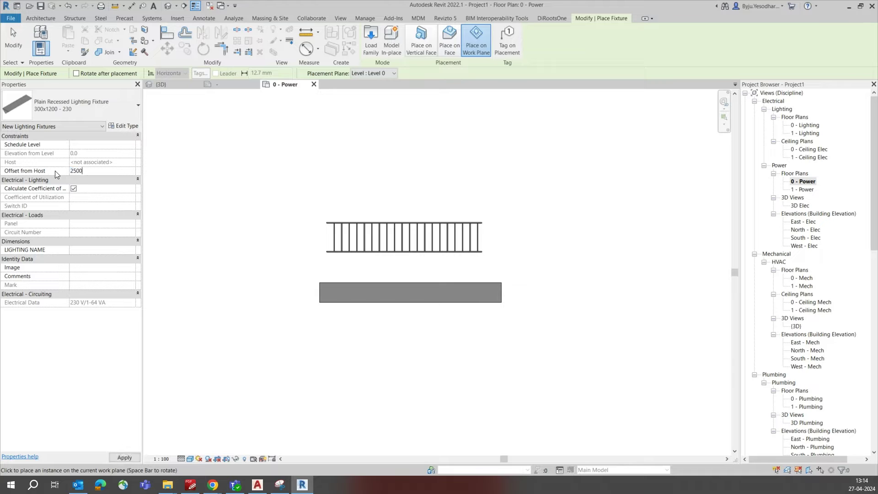
text(2500)
click(337, 331)
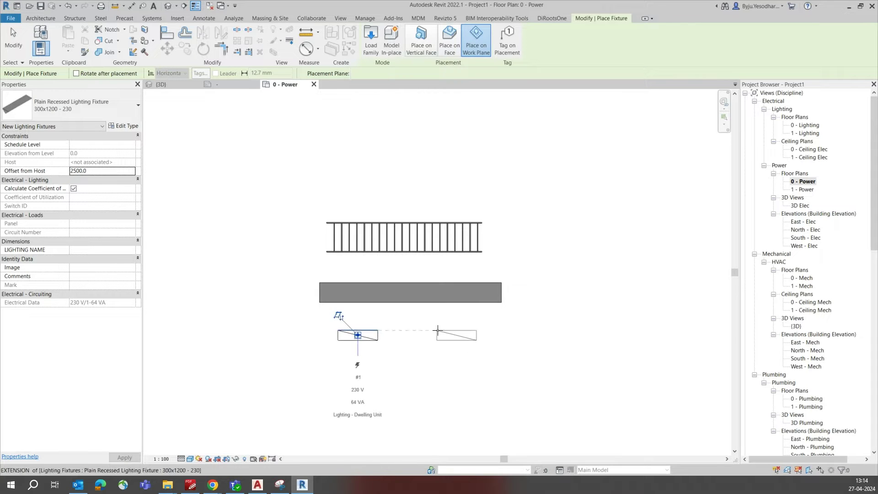
click(439, 331)
key(Escape)
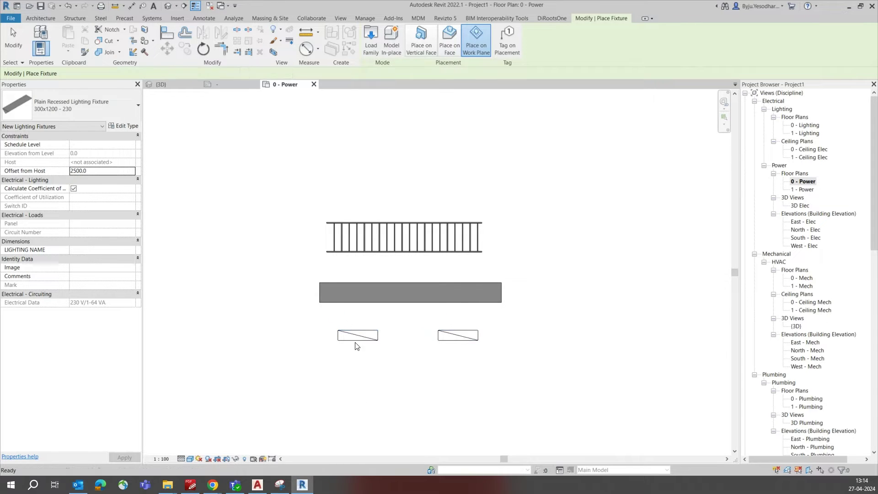
key(Escape)
- Inspect the instance properties of the first recessed lighting fixture below the trays
click(356, 346)
click(356, 345)
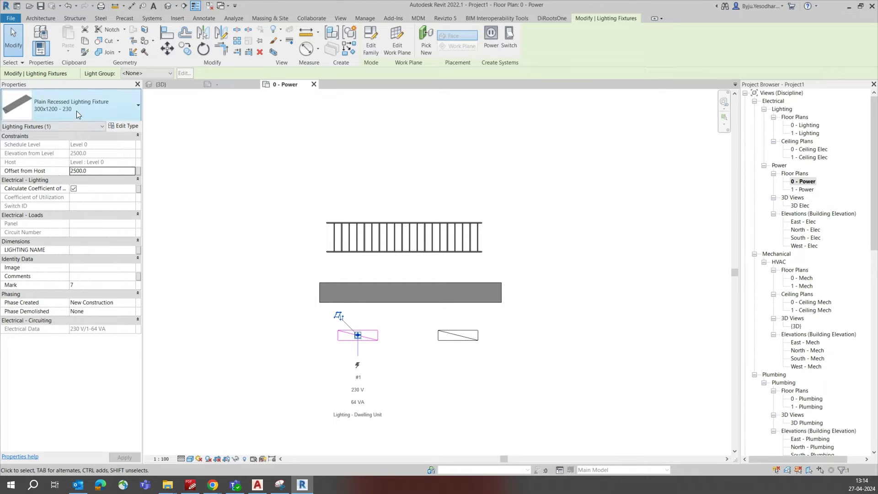
click(199, 288)
middle_drag(411, 339, 399, 328)
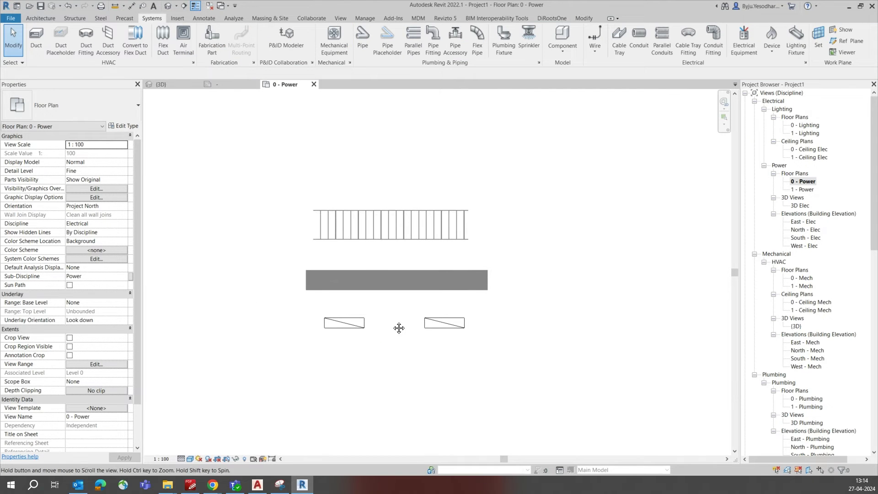
- Delete the LIGHTING NAME and CT-NAME parameters from the project parameters
click(369, 19)
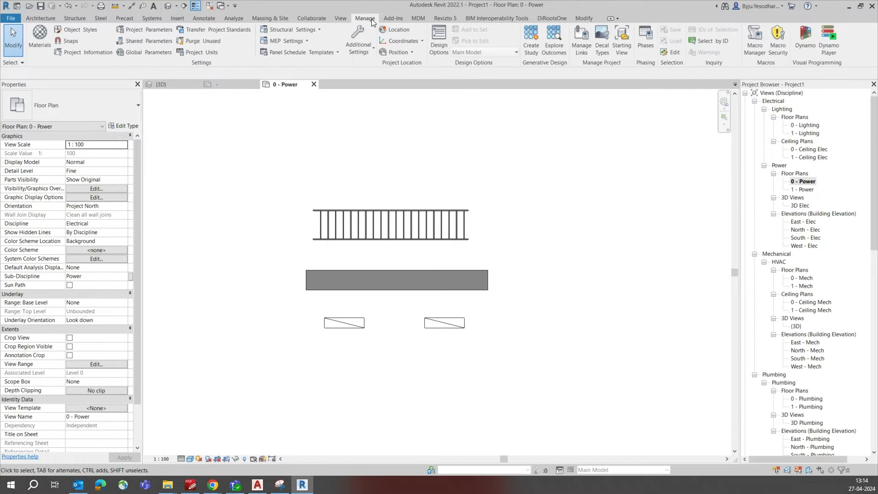
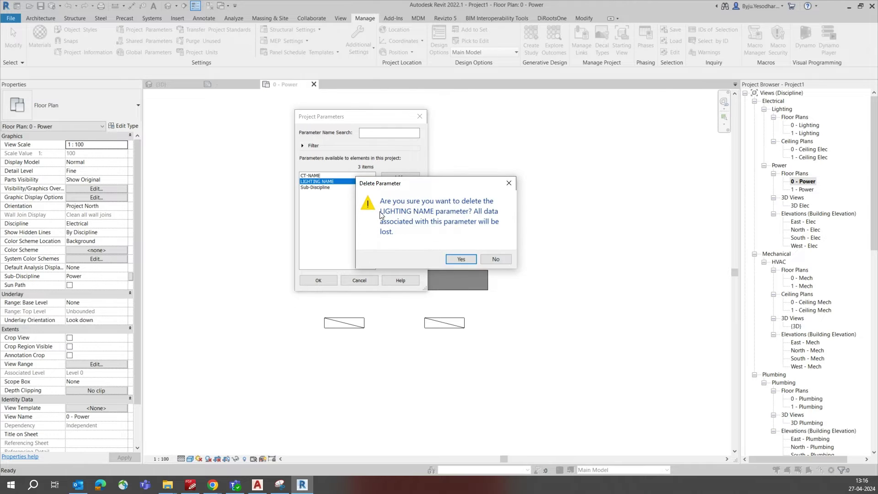
click(462, 264)
click(313, 177)
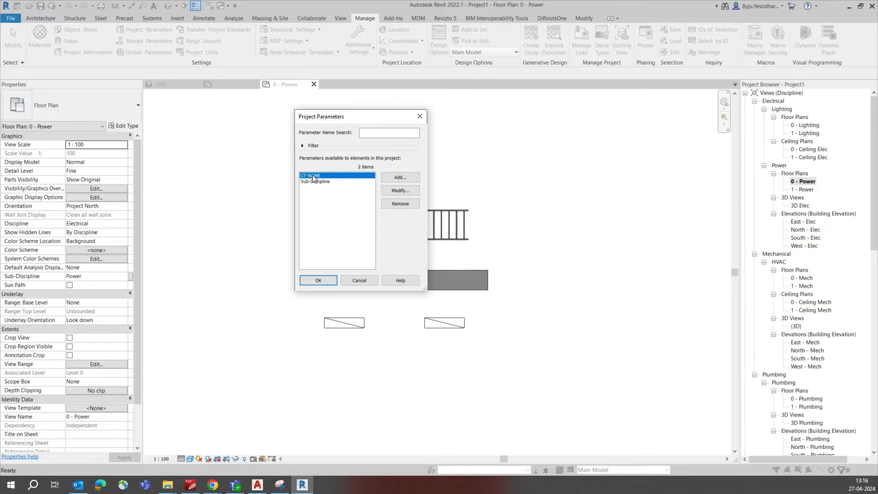
click(399, 203)
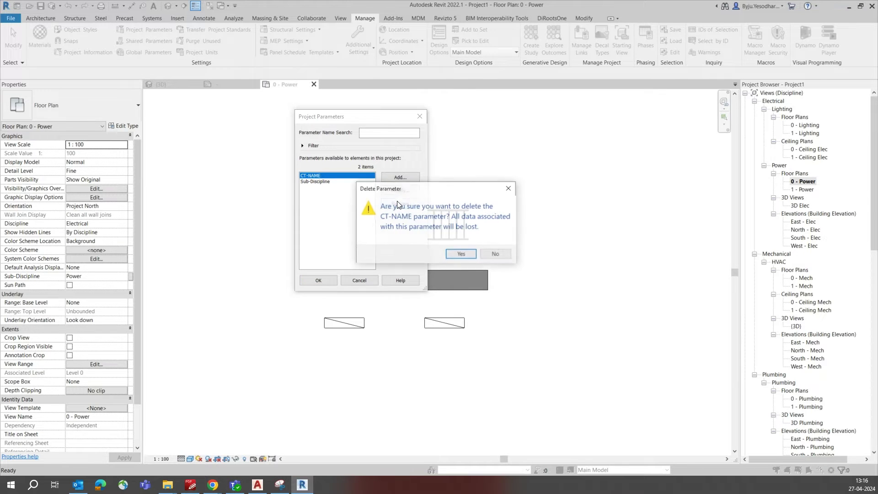
click(461, 255)
- Add a new project parameter named Made By, keeping the Common discipline and the instance option
click(401, 177)
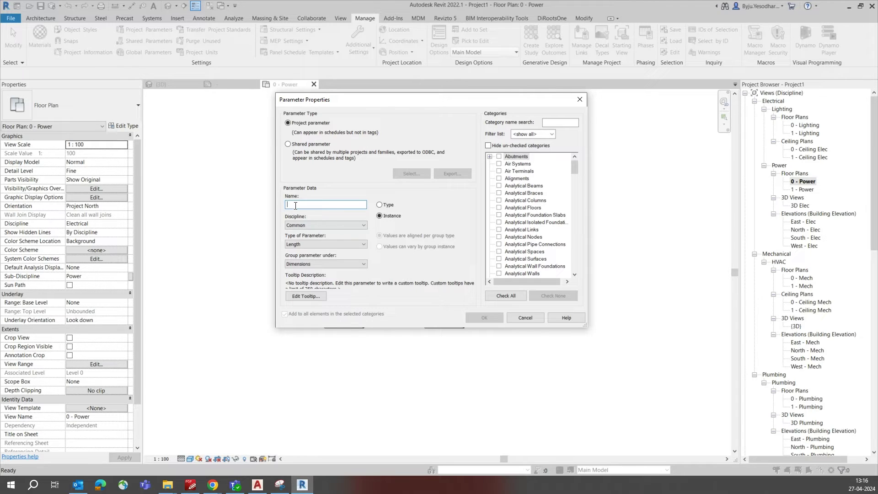
text(c)
key(BackSpace)
text(Cable)
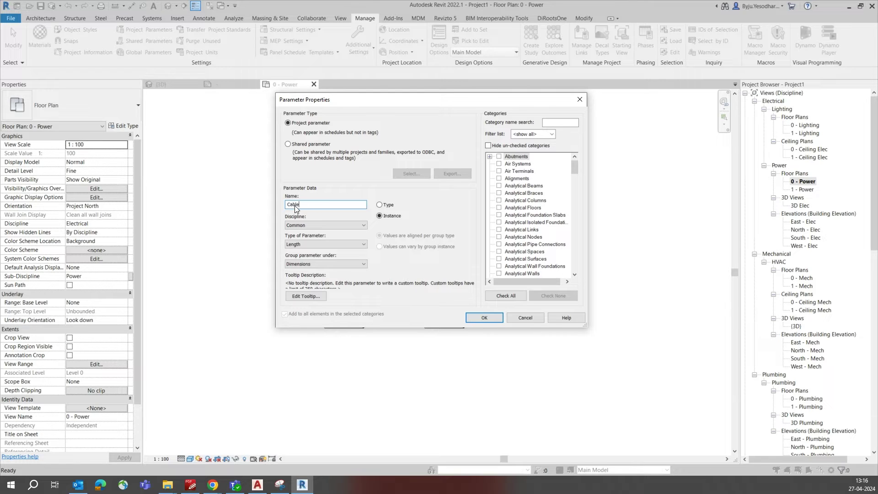
key(BackSpace)
key(BackSpace)
text(Made By)
click(323, 226)
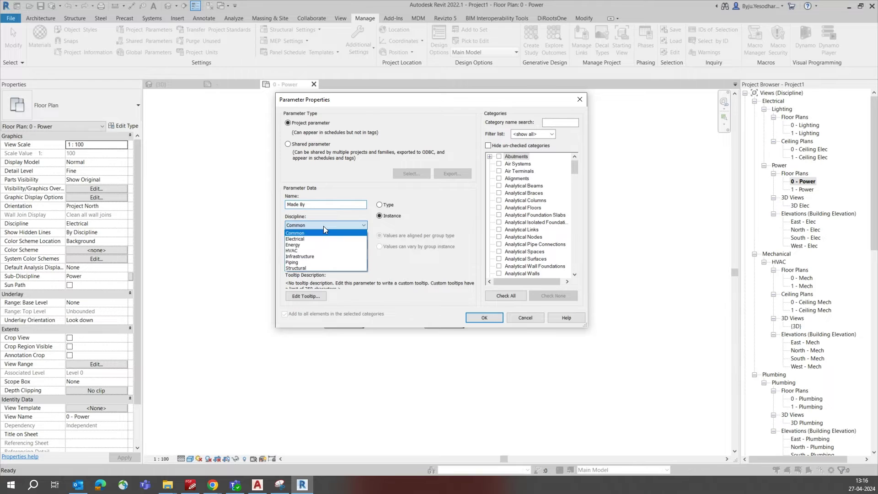
click(324, 225)
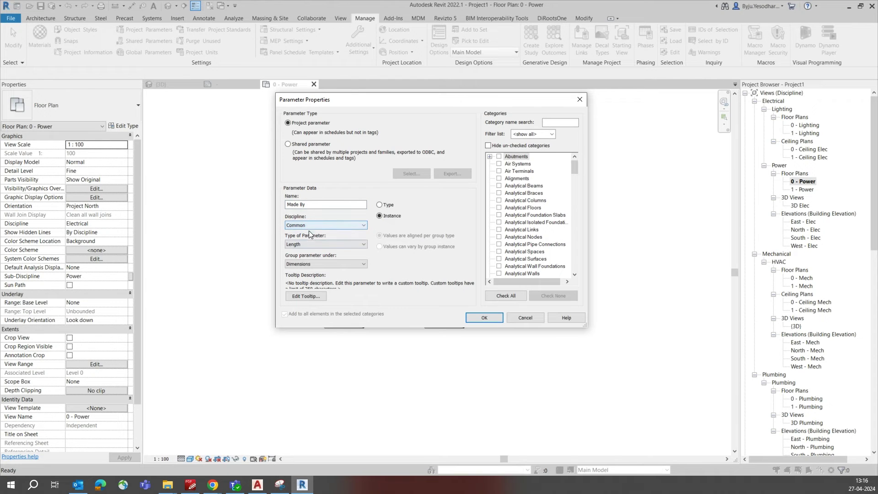
- Set the Made By parameter's type to Text and group it under Data
click(325, 244)
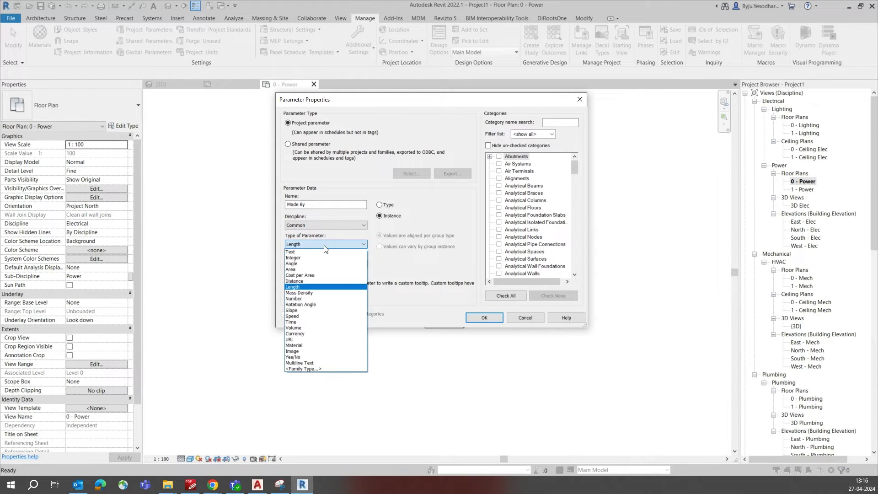
click(300, 253)
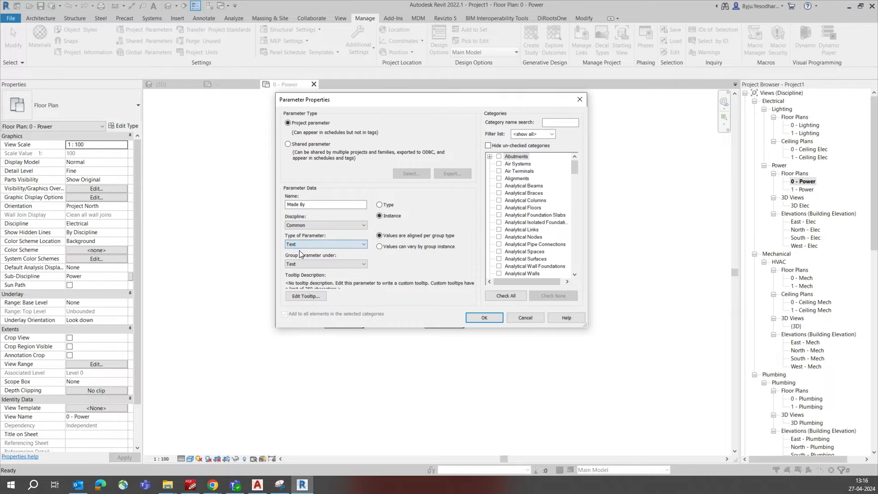
click(329, 264)
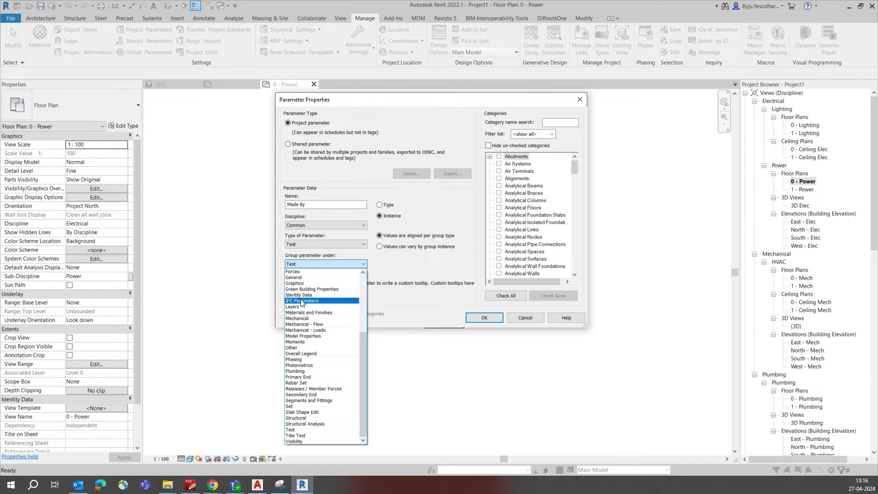
scroll(310, 306, up, 6)
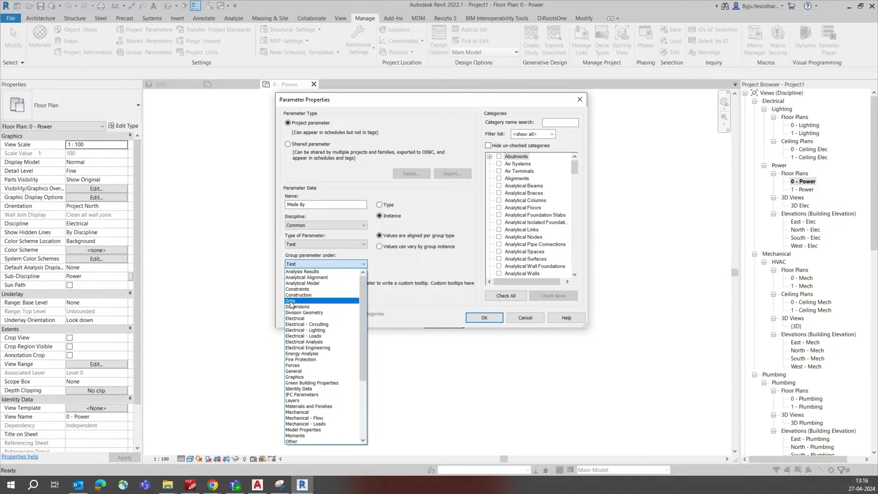
click(291, 301)
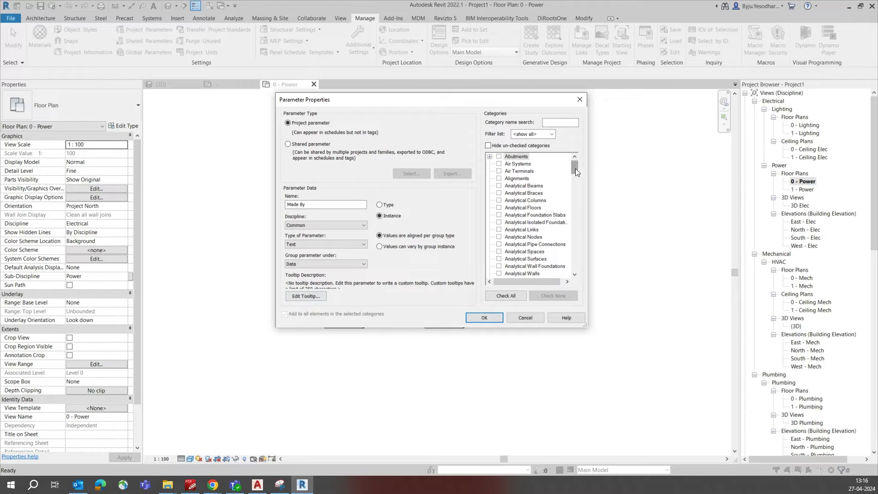
- Assign the Made By parameter to the Cable Trays category and accept the project parameters
drag(576, 169, 560, 265)
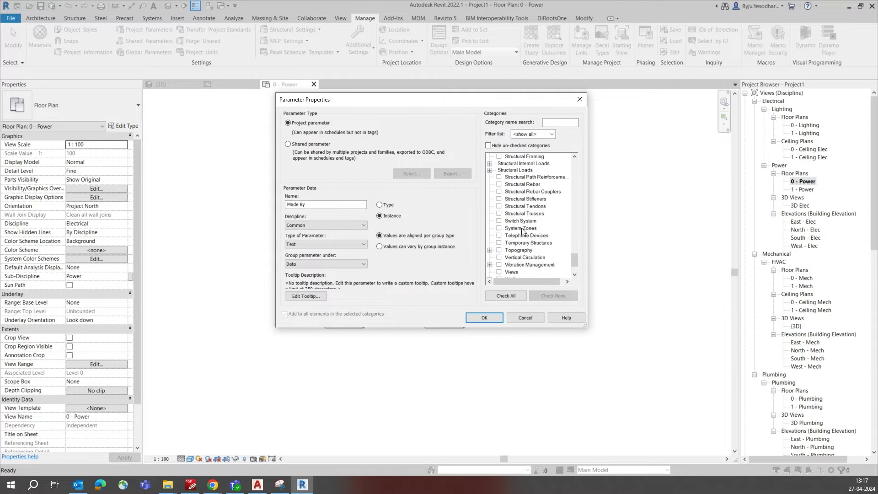
drag(523, 231, 571, 171)
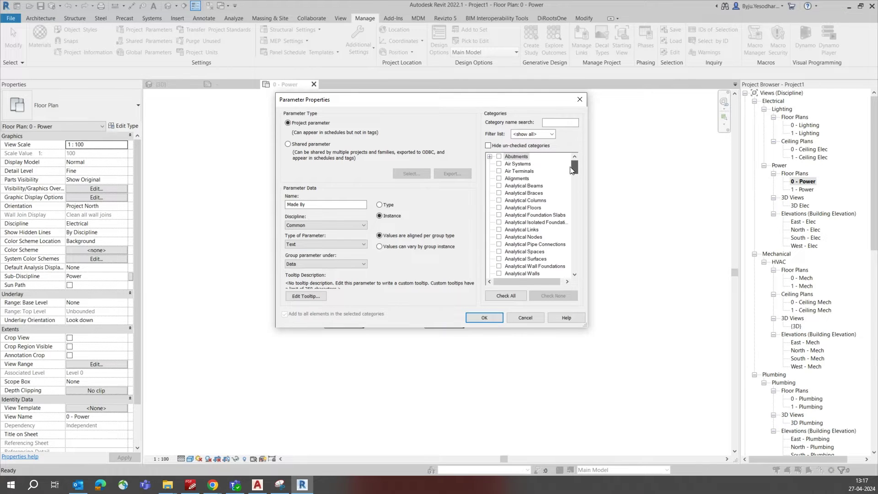
click(521, 223)
key(c)
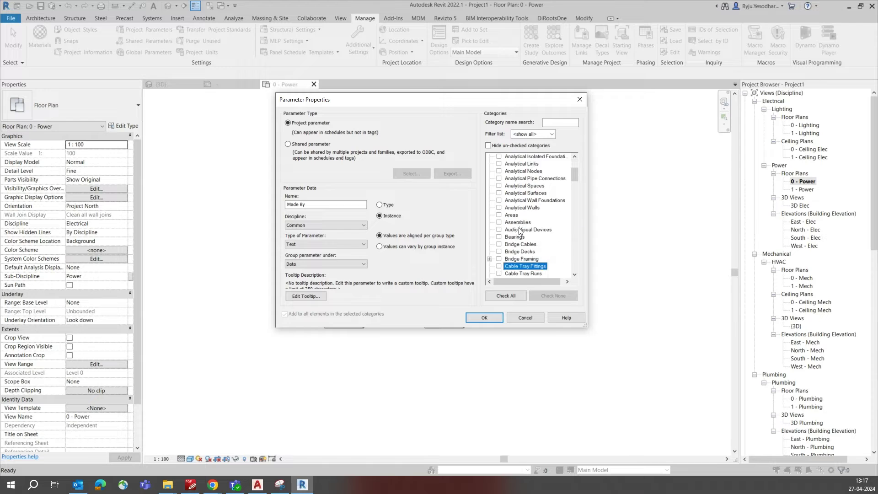
scroll(507, 242, down, 1)
click(500, 260)
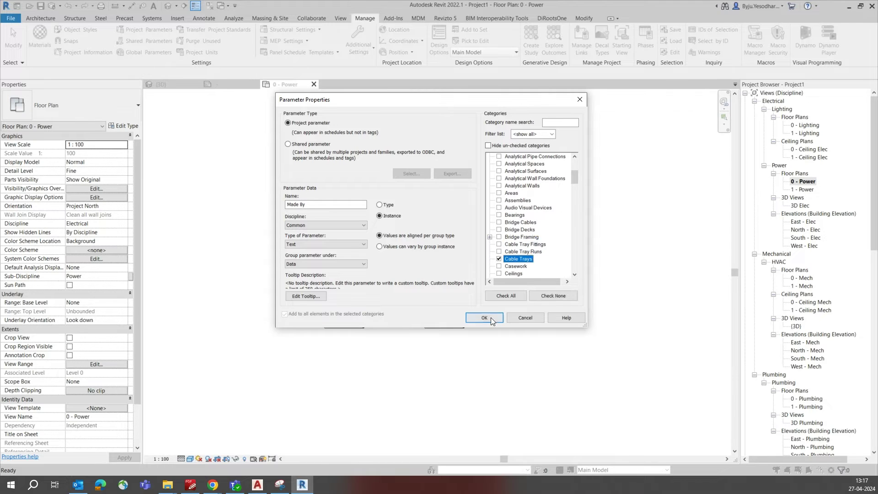
click(487, 318)
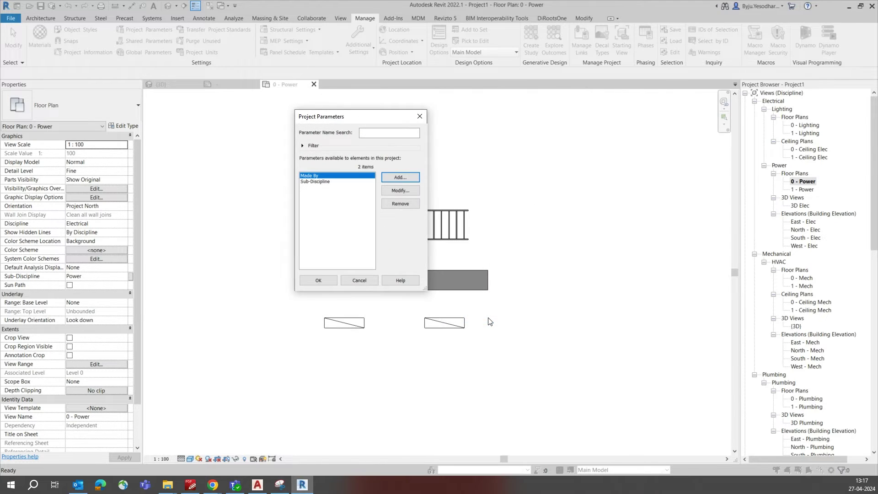
click(314, 281)
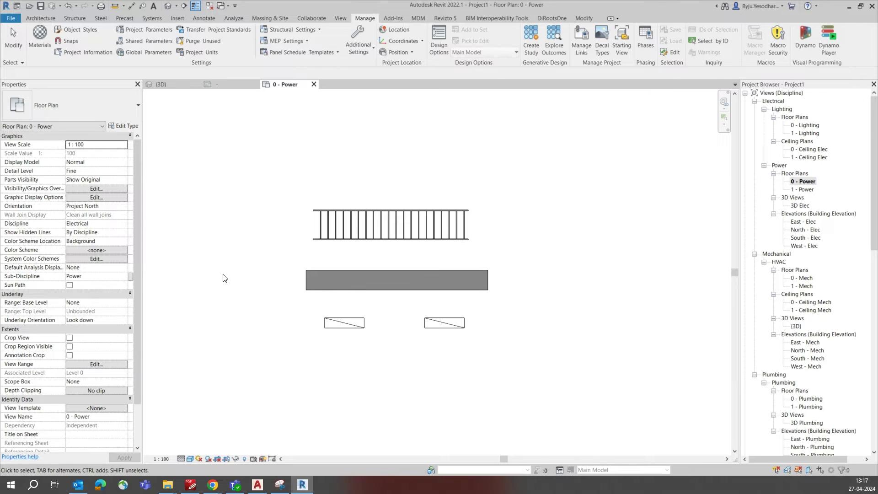
- Tag the ladder cable tray by category with a leader and move the tag head farther above the tray
scroll(92, 316, down, 2)
scroll(90, 321, up, 2)
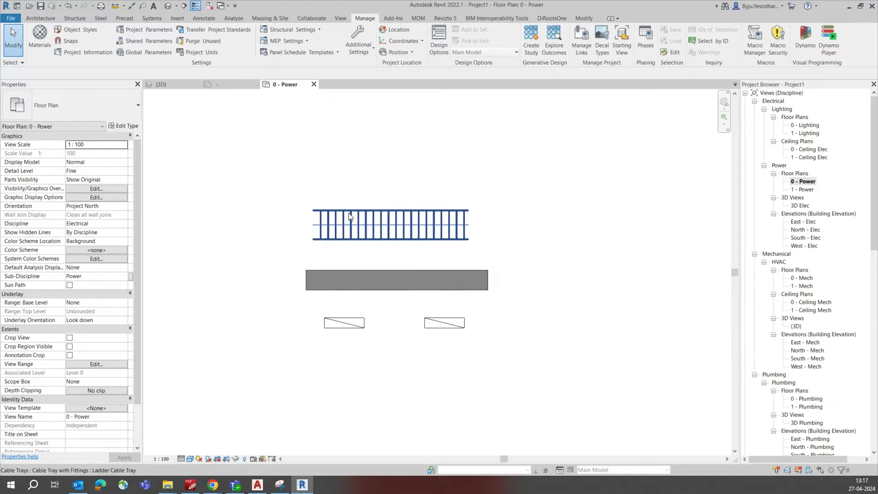
key(t)
key(g)
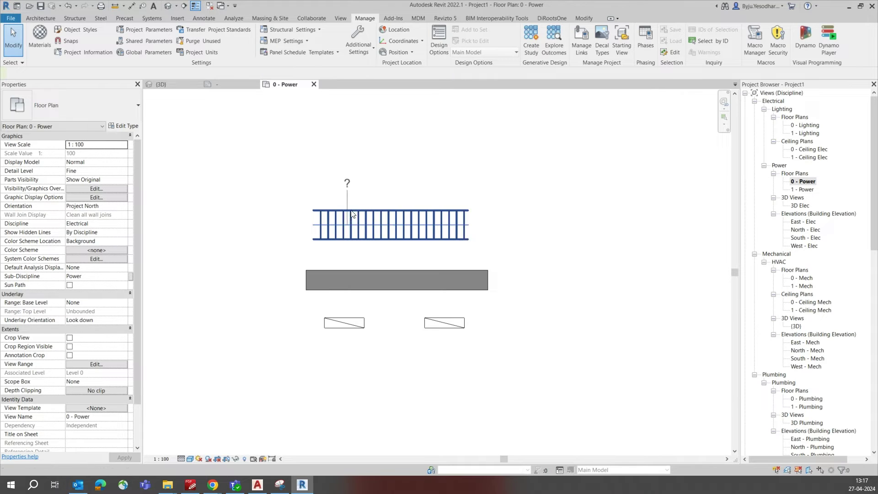
click(399, 215)
drag(400, 187, 402, 148)
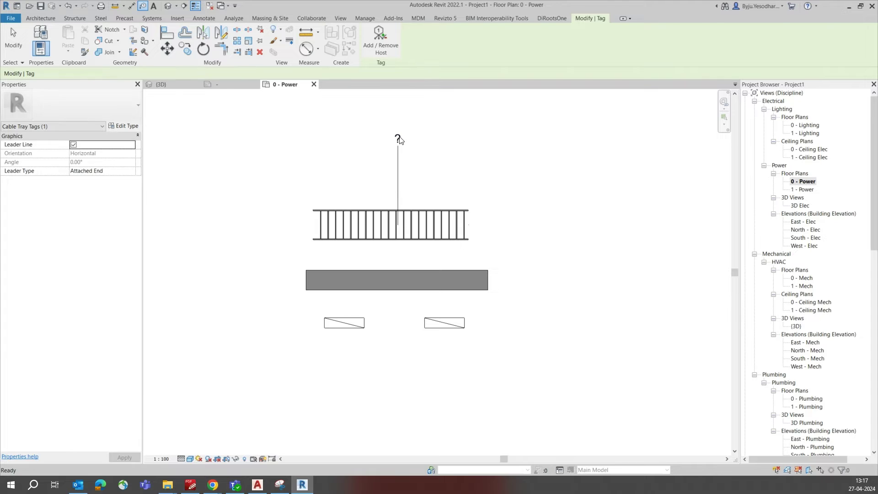
key(Escape)
key(Escape)
click(400, 144)
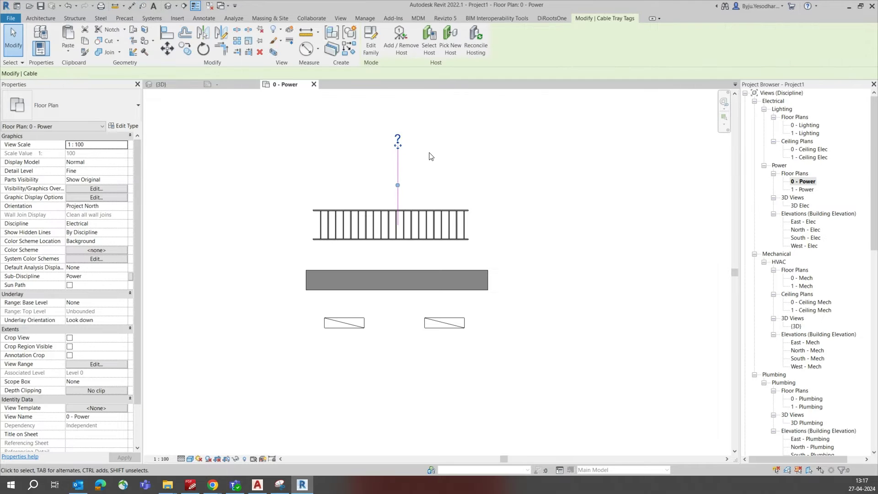
key(Escape)
- Fill in the ladder cable tray's Made By parameter with the maker's full name
click(328, 224)
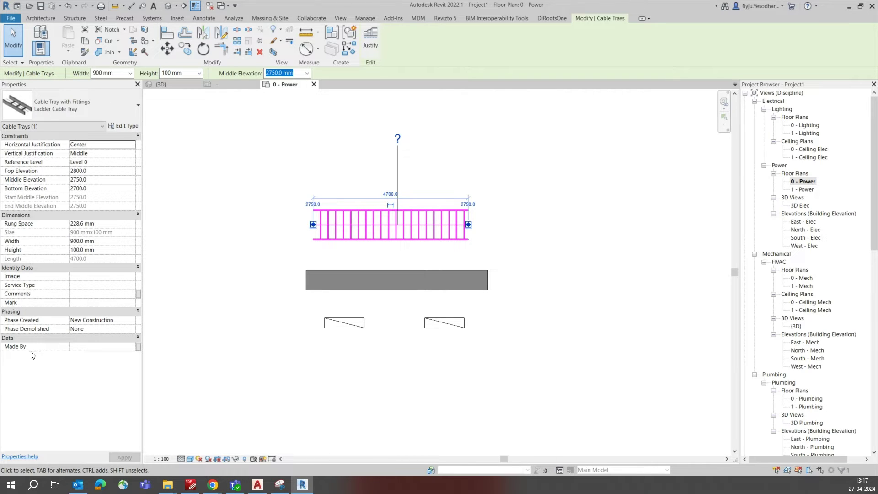
click(77, 348)
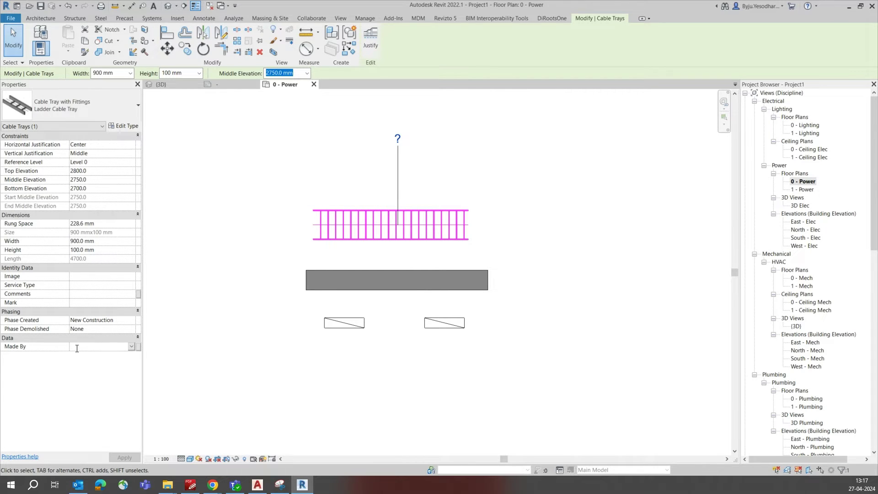
text(Byju Yesodharan)
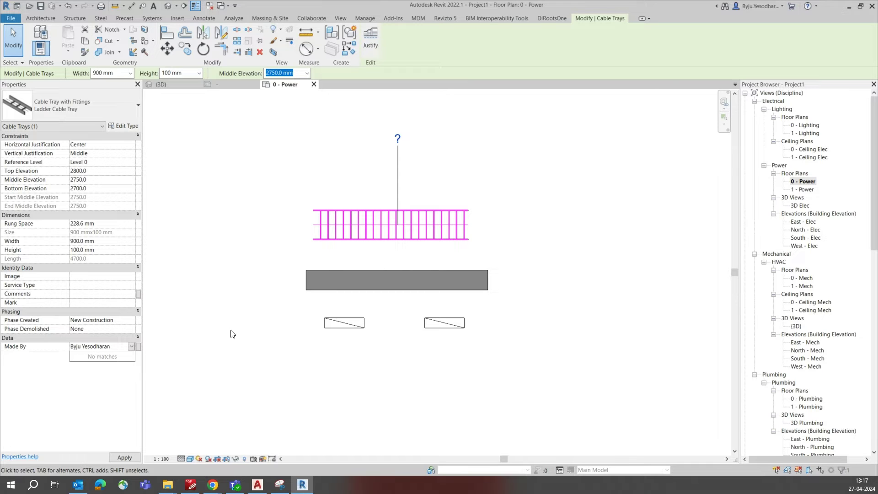
key(Return)
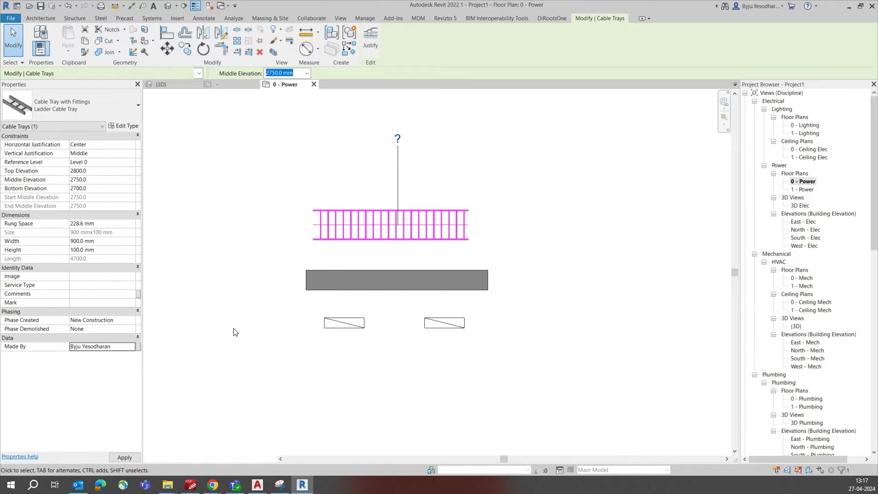
click(233, 333)
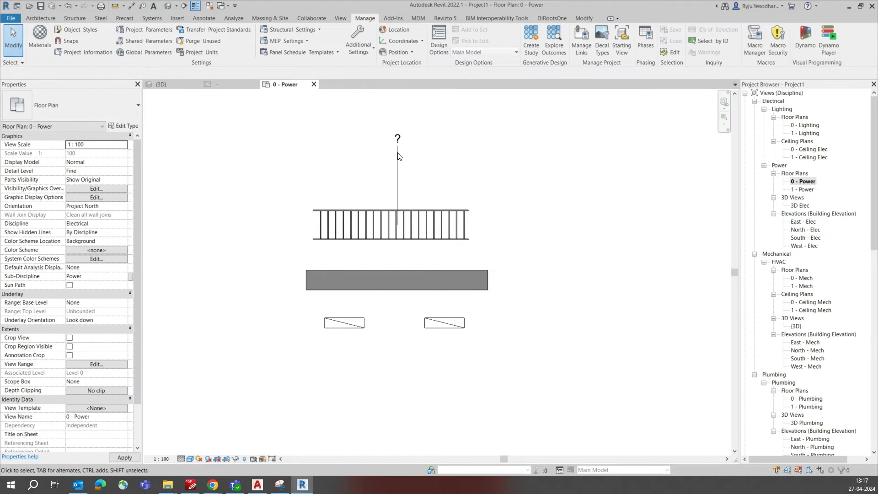
- Fill in the channel cable tray's Made By parameter with the same maker's name, reusing the suggested entry
click(388, 269)
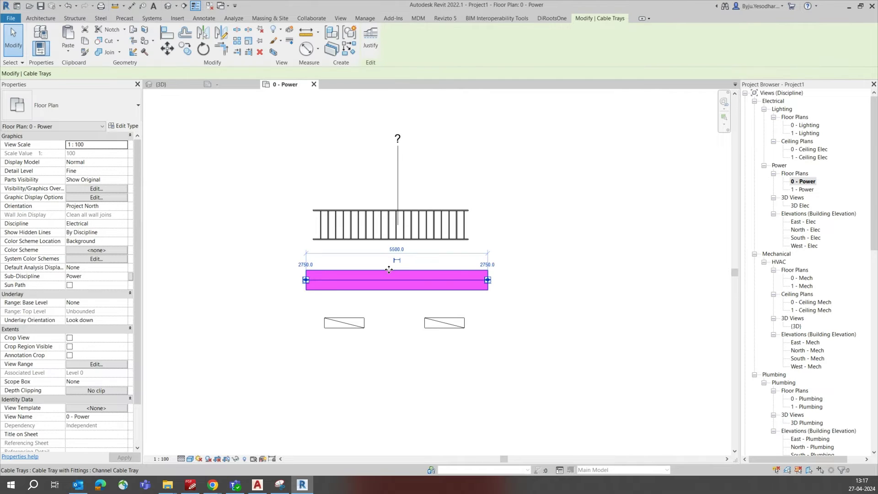
click(79, 339)
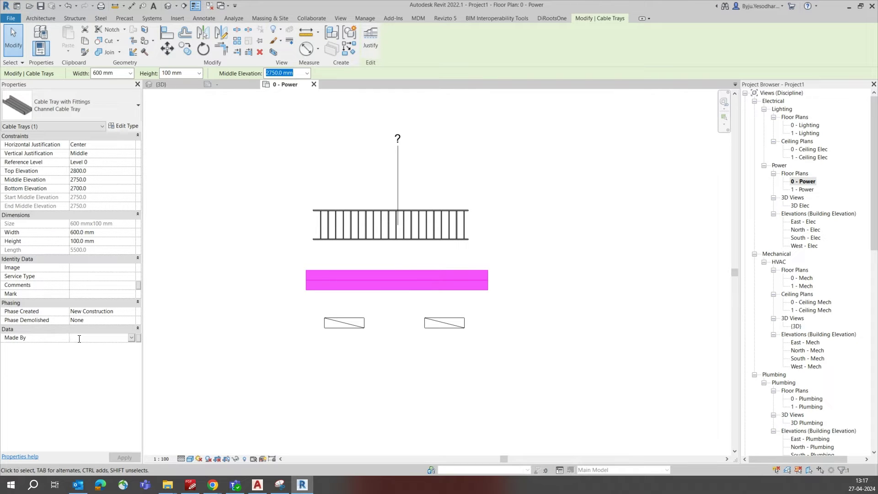
text(By)
click(79, 346)
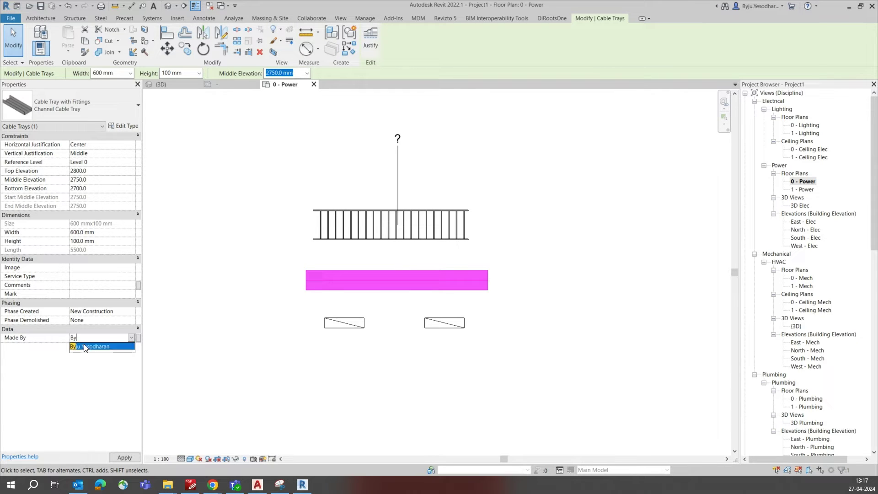
click(480, 364)
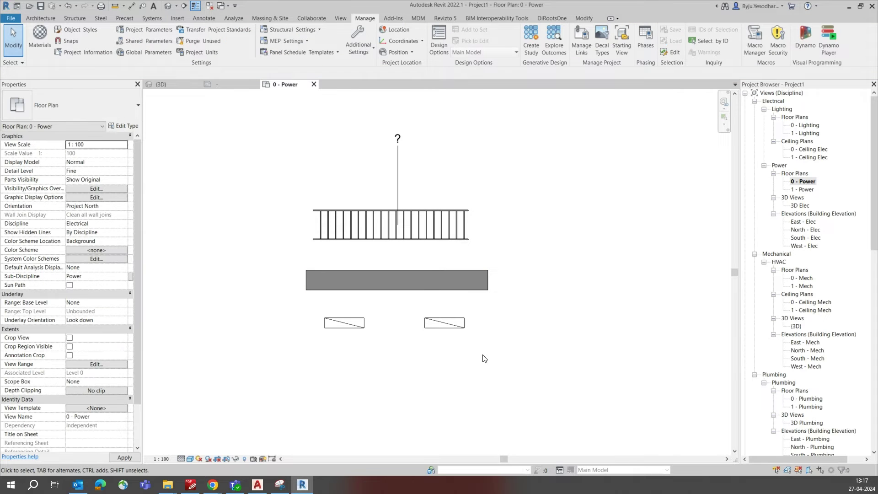
- Select both recessed lighting fixtures and check their instance properties for the Made By parameter
drag(499, 351, 351, 344)
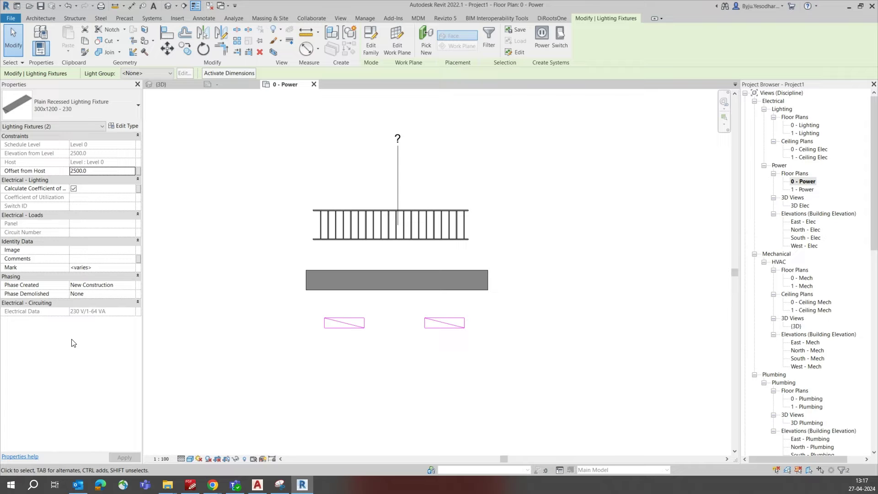
- Copy the pair of recessed lighting fixtures three times, placing the copies below and beside the originals to form two rows of four
click(409, 376)
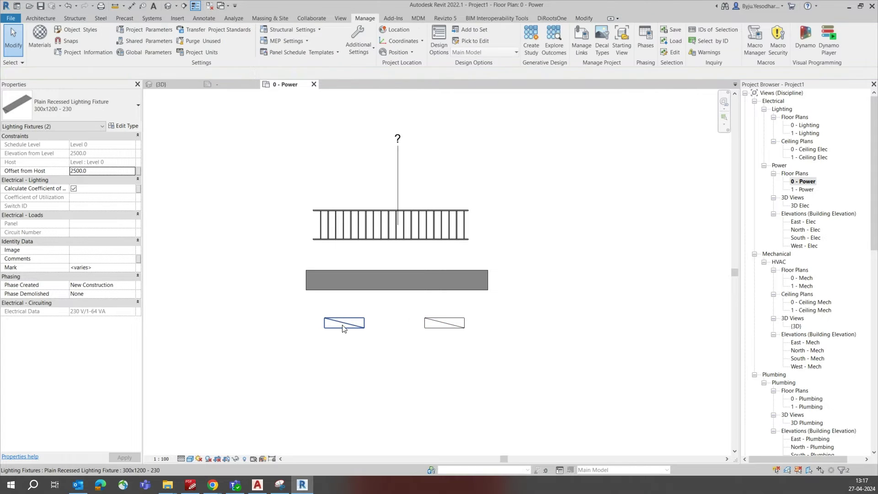
click(426, 346)
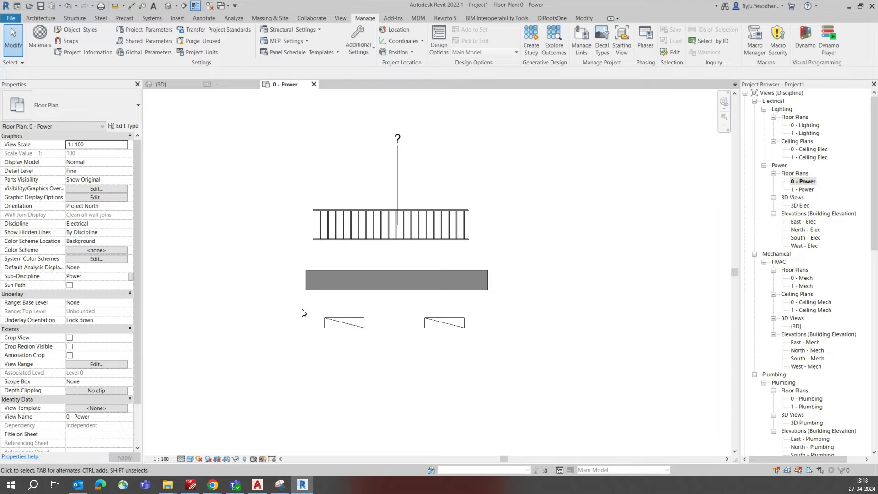
drag(283, 303, 553, 365)
scroll(430, 316, down, 2)
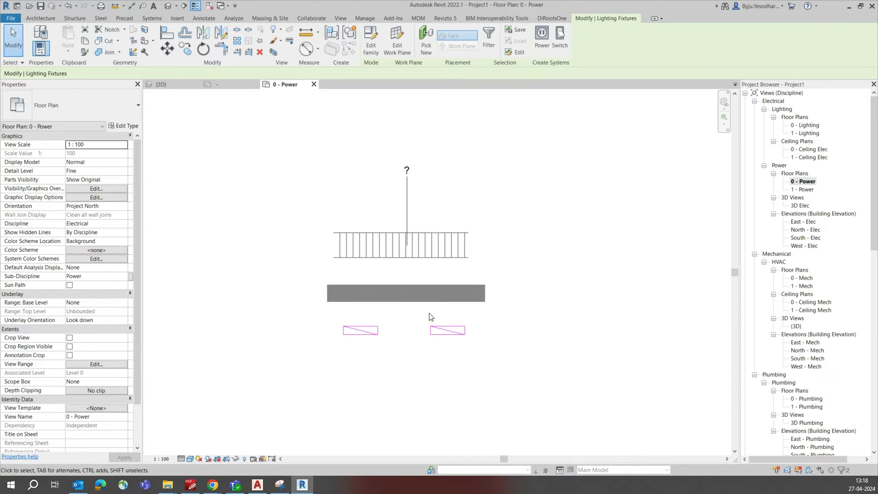
key(m)
key(v)
click(413, 251)
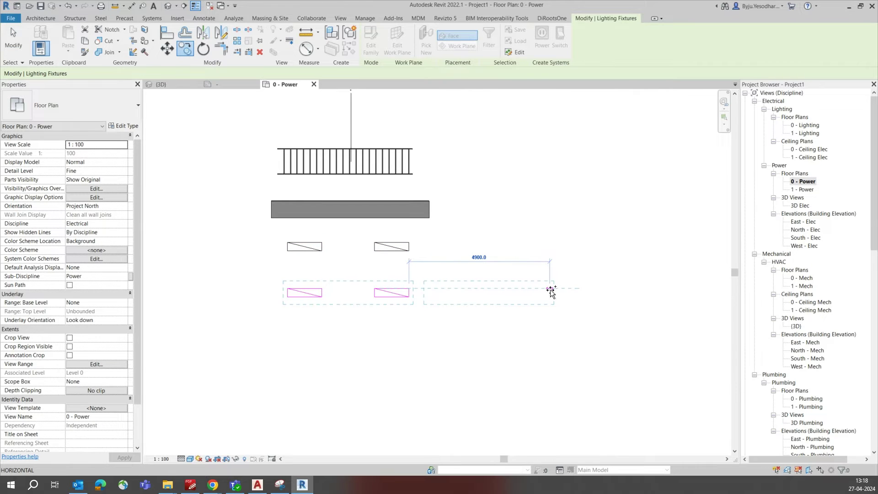
click(551, 289)
click(551, 243)
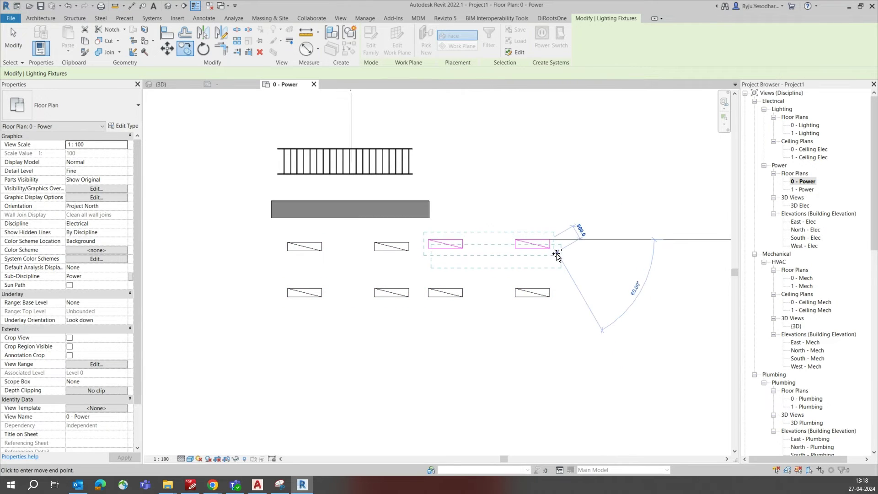
key(Escape)
key(Escape)
key(Escape)
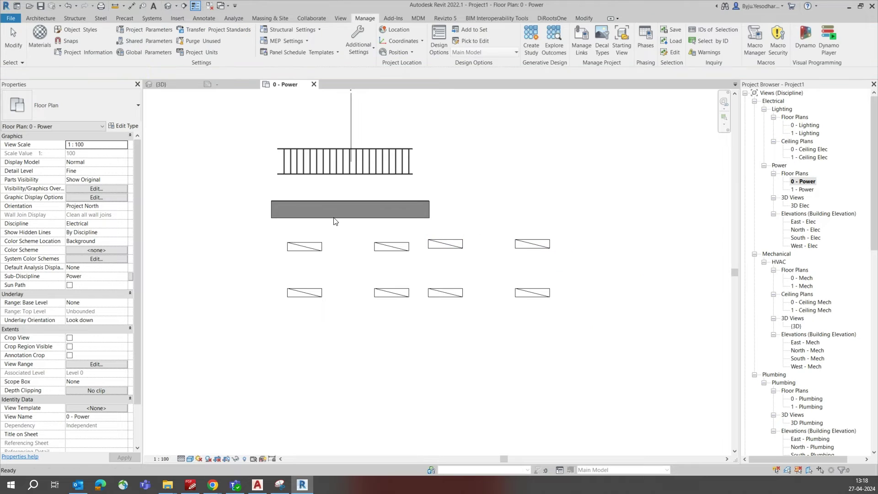
- Check the channel cable tray's Made By parameter and start a new project parameter named Lighting Made
click(334, 222)
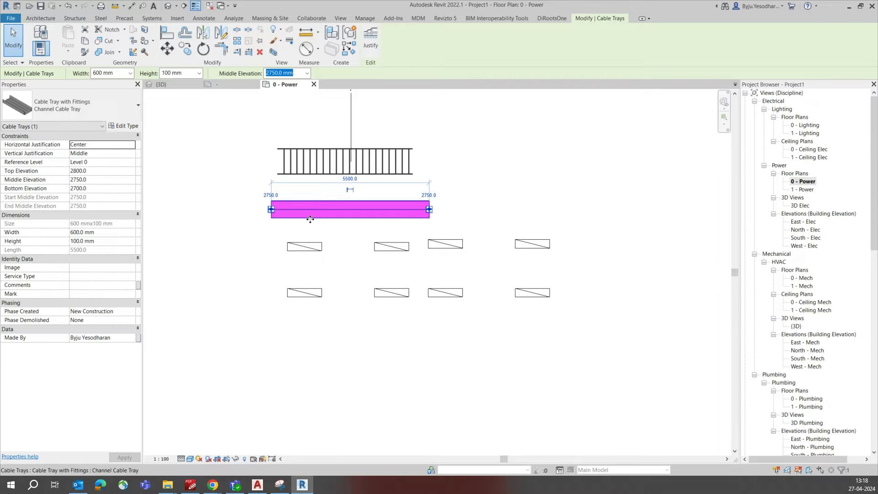
click(249, 290)
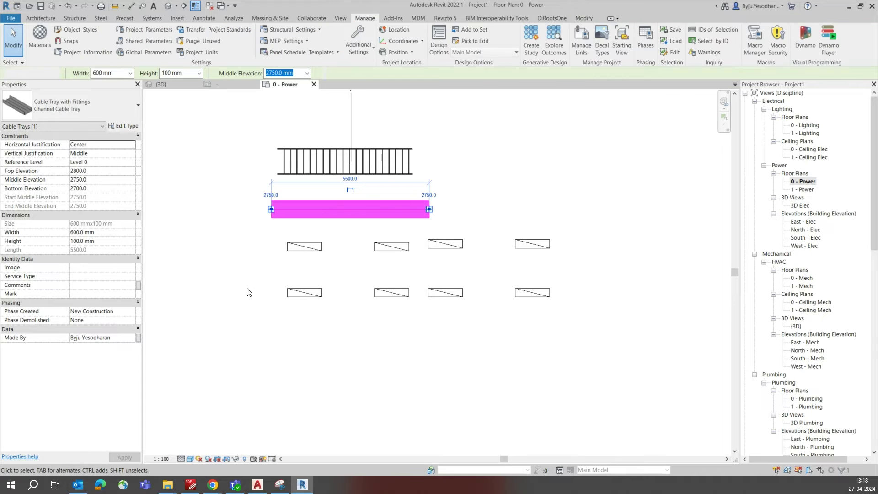
click(146, 32)
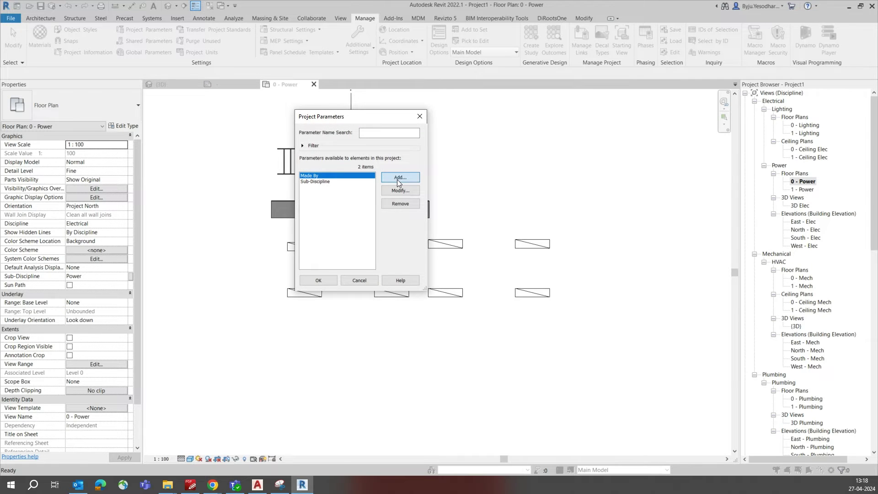
click(397, 179)
text(Ma)
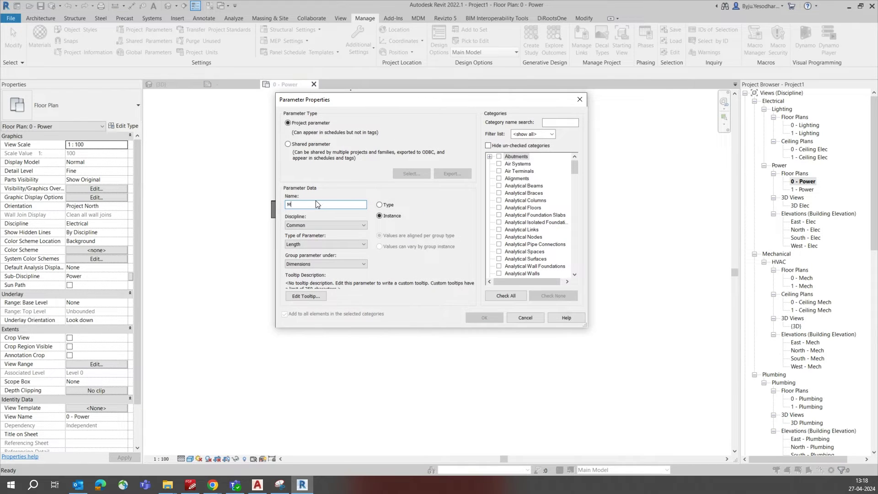
key(BackSpace)
text(Light)
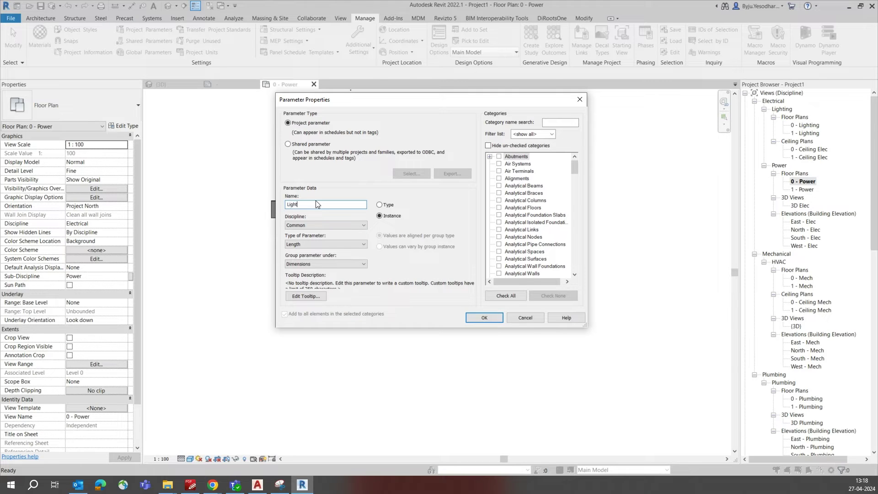
text(ing Made)
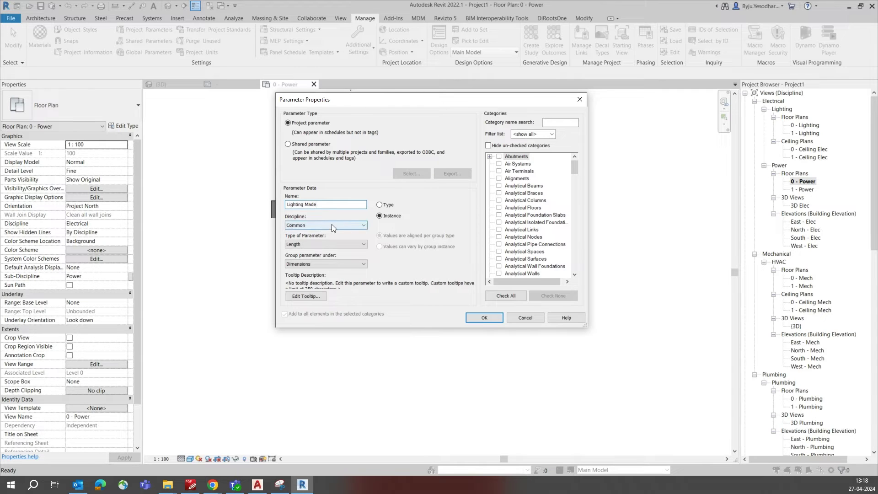
- Define Lighting Made as a Text parameter grouped under Data for the Lighting Fixtures category, and create it
click(327, 264)
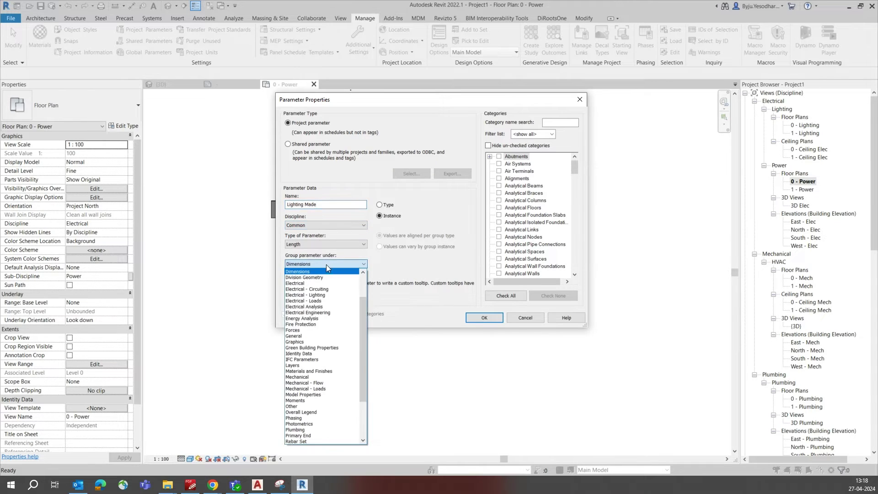
scroll(305, 344, up, 2)
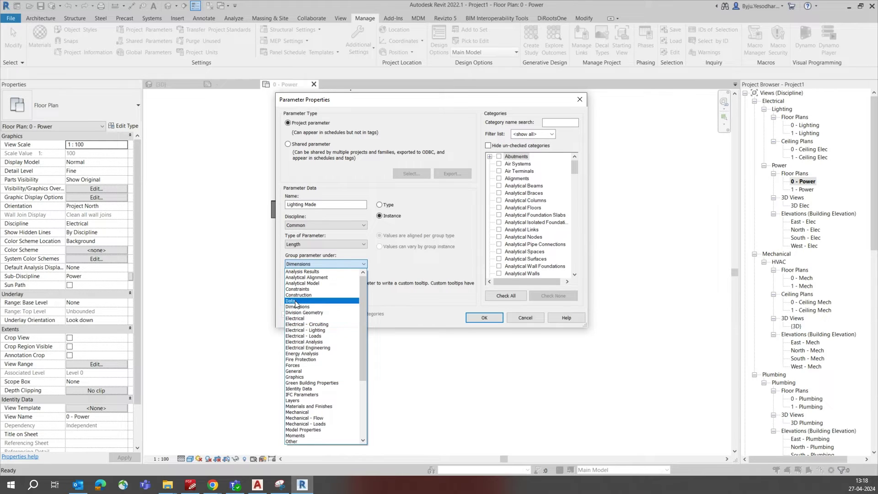
click(311, 304)
click(323, 244)
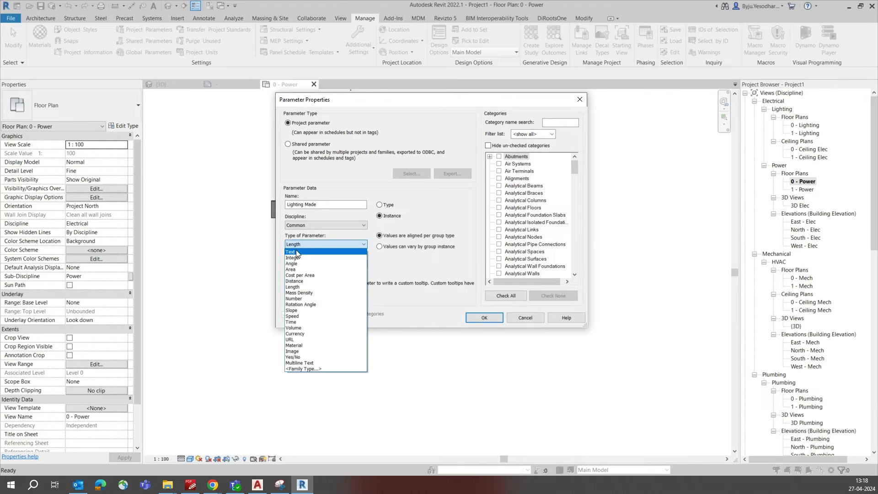
click(302, 251)
drag(575, 170, 576, 218)
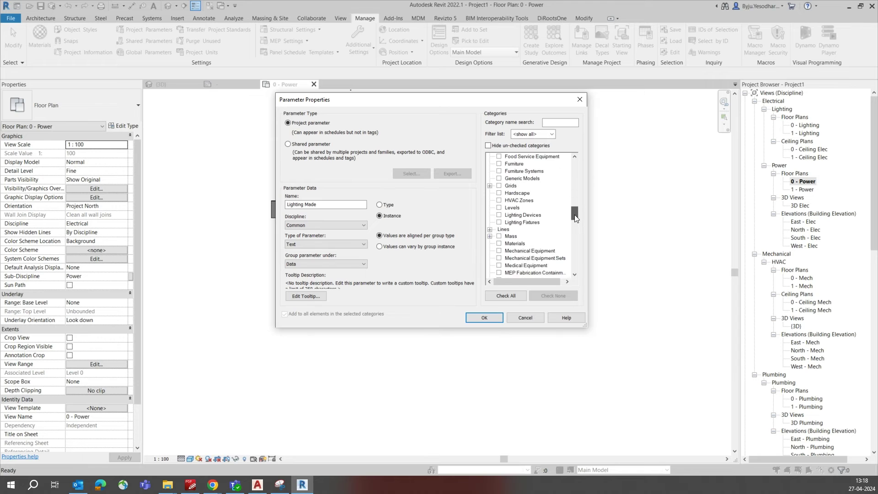
click(510, 223)
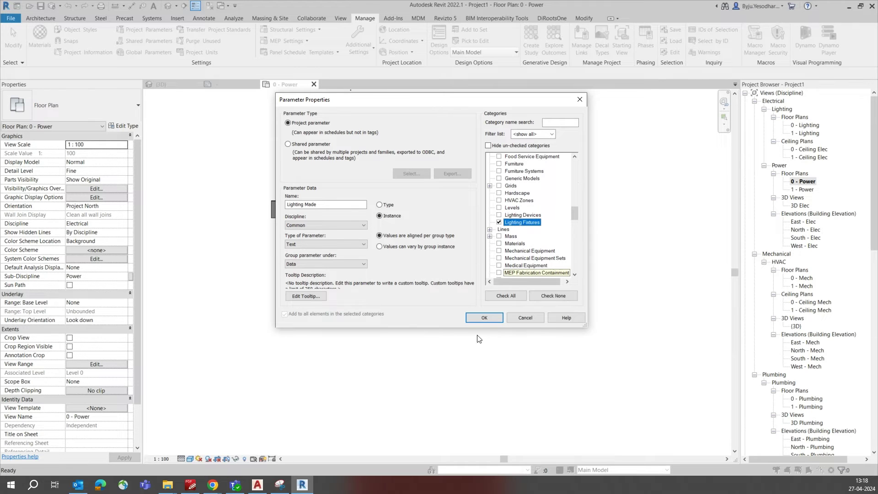
click(484, 317)
click(318, 283)
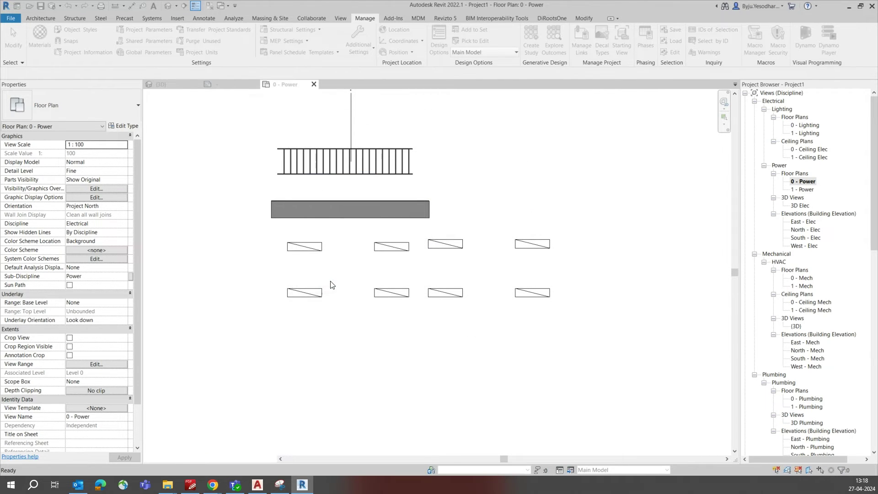
- Fill in the Lighting Made parameter of all eight lighting fixtures with the maker's full name
drag(258, 232, 644, 361)
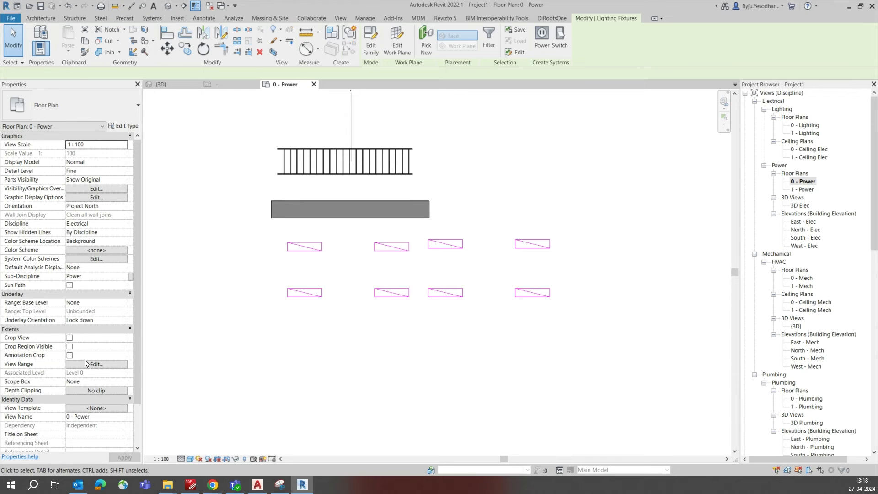
click(85, 330)
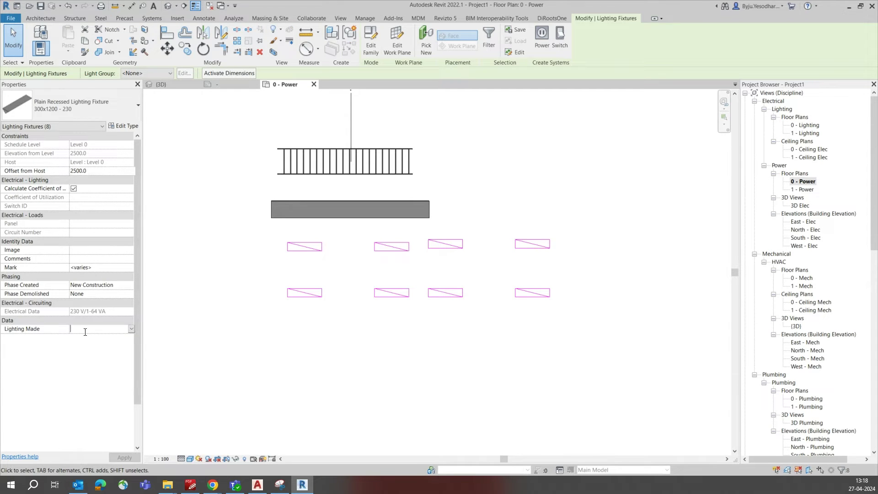
text(by)
key(BackSpace)
key(BackSpace)
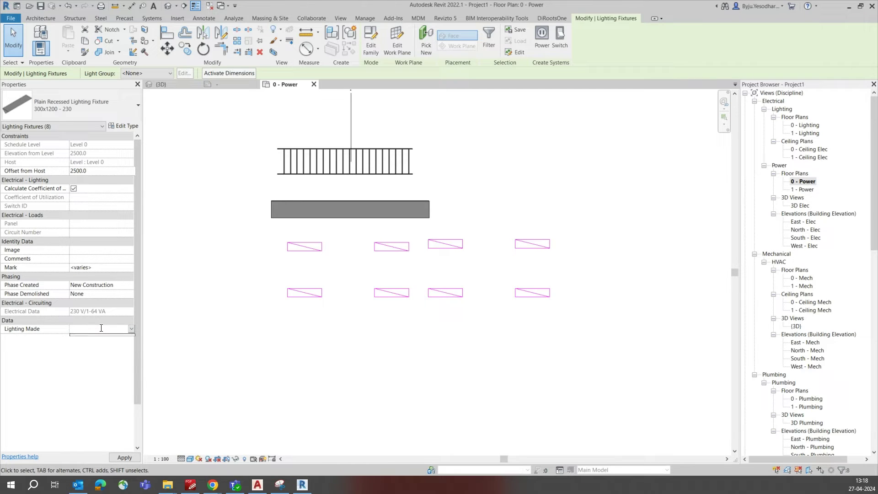
text(B)
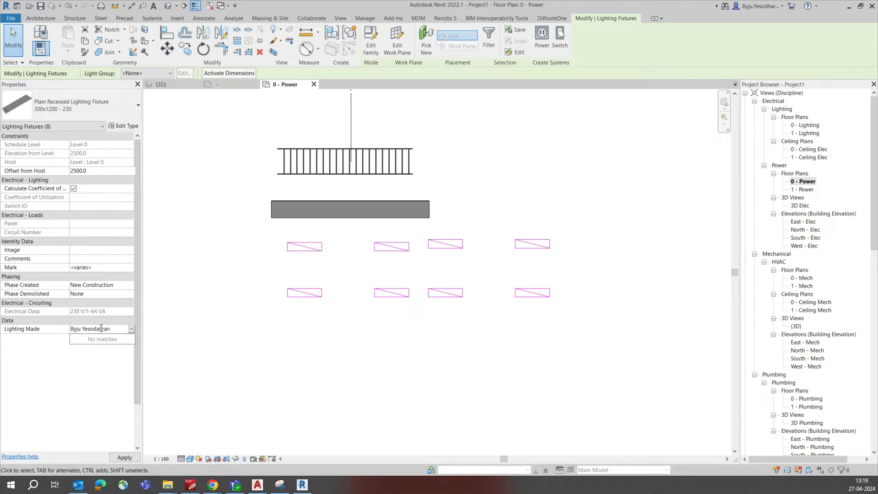
text(yju Yesodaran)
click(365, 355)
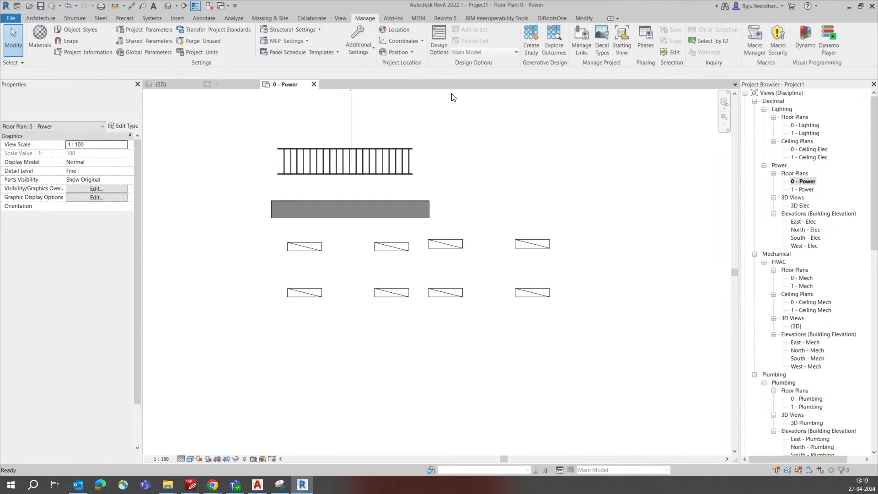
- Create a new building component schedule for the Cable Trays category
click(344, 20)
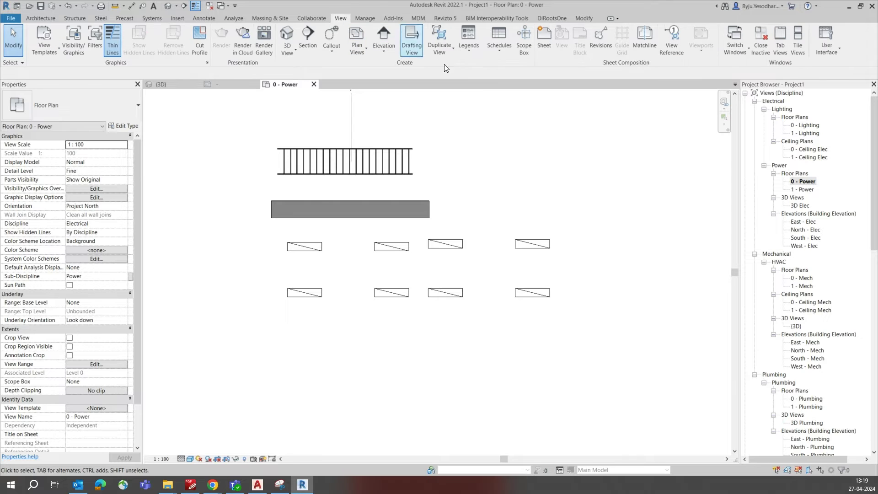
click(501, 40)
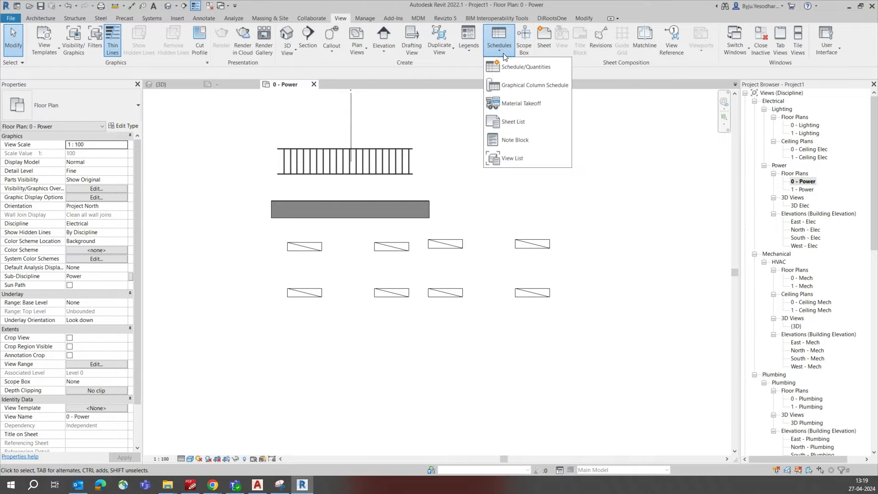
click(507, 66)
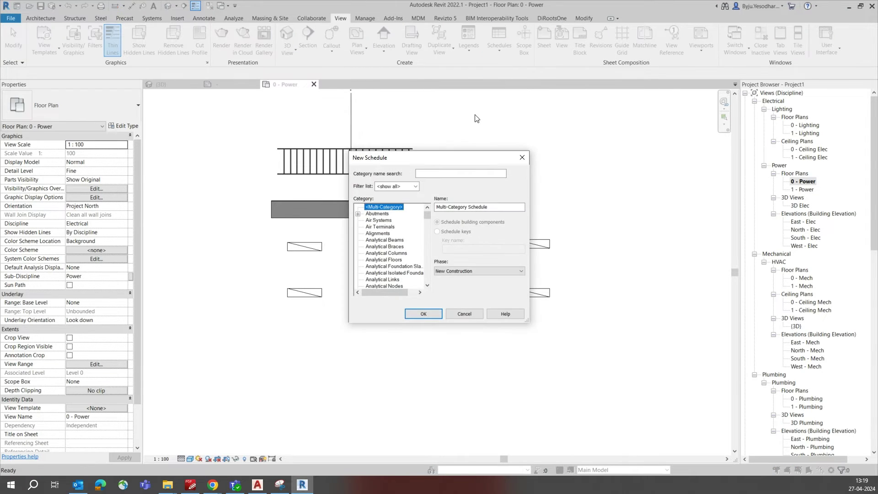
scroll(391, 238, down, 1)
click(385, 262)
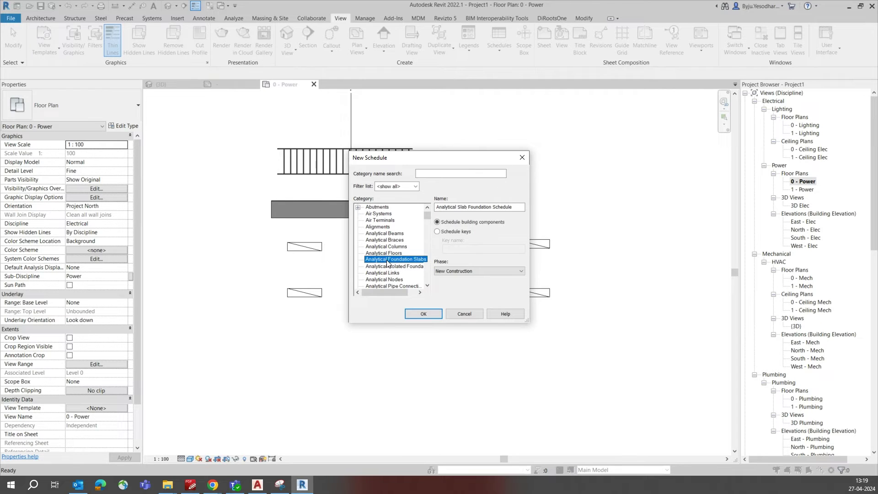
scroll(387, 261, down, 6)
click(387, 254)
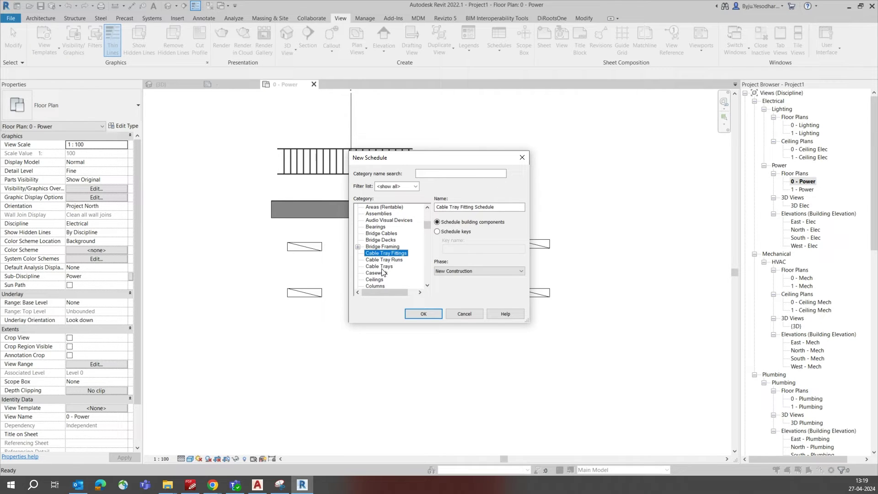
click(383, 268)
double_click(373, 270)
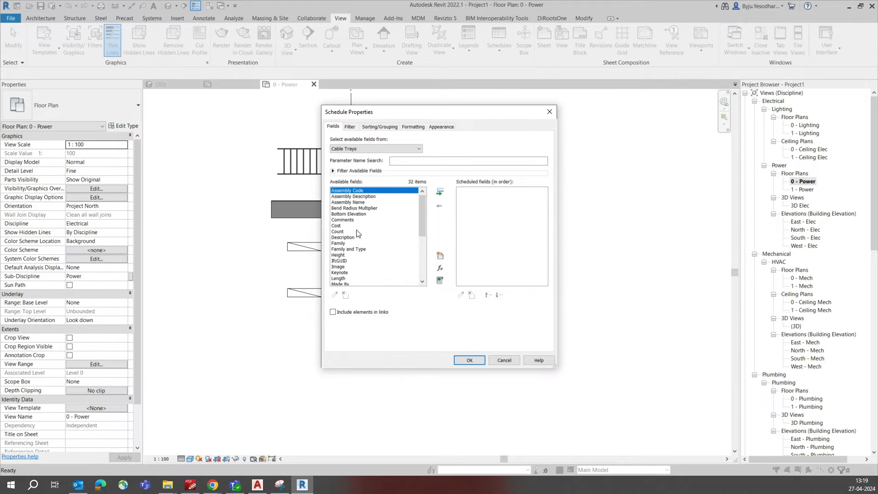
- Add the Made By parameter to the cable tray schedule's fields
scroll(350, 233, down, 3)
scroll(362, 259, down, 3)
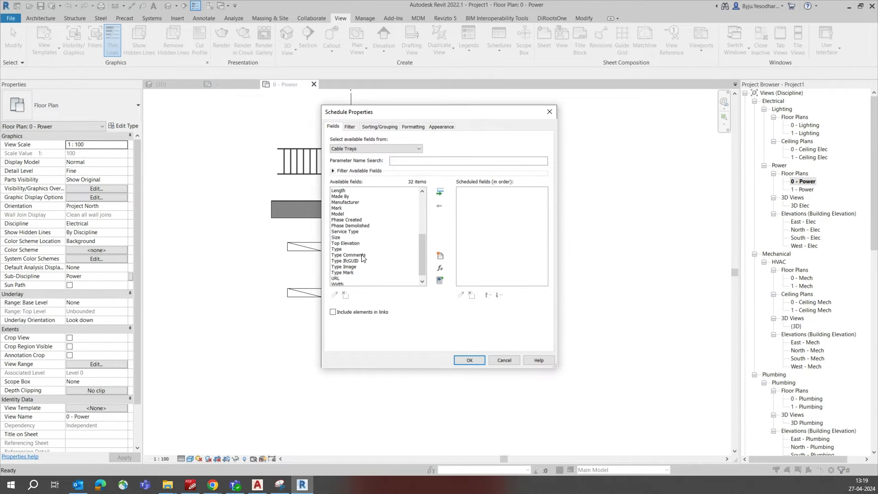
scroll(354, 233, down, 1)
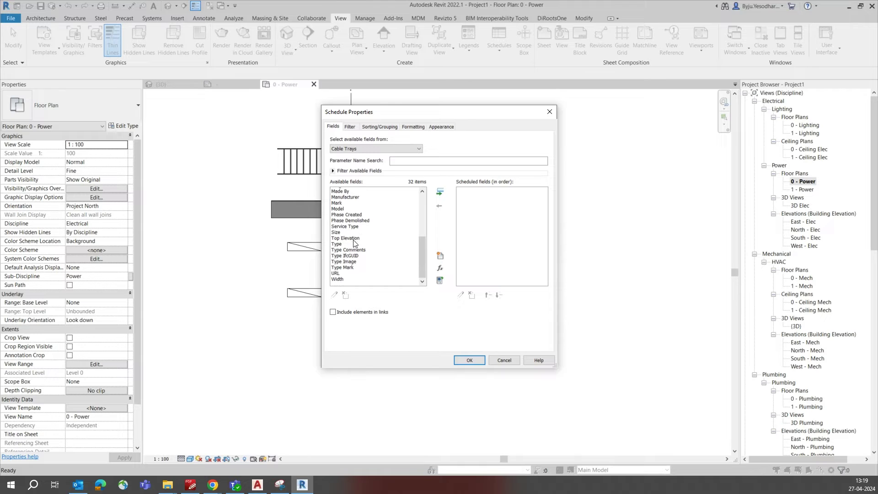
click(349, 266)
key(Home)
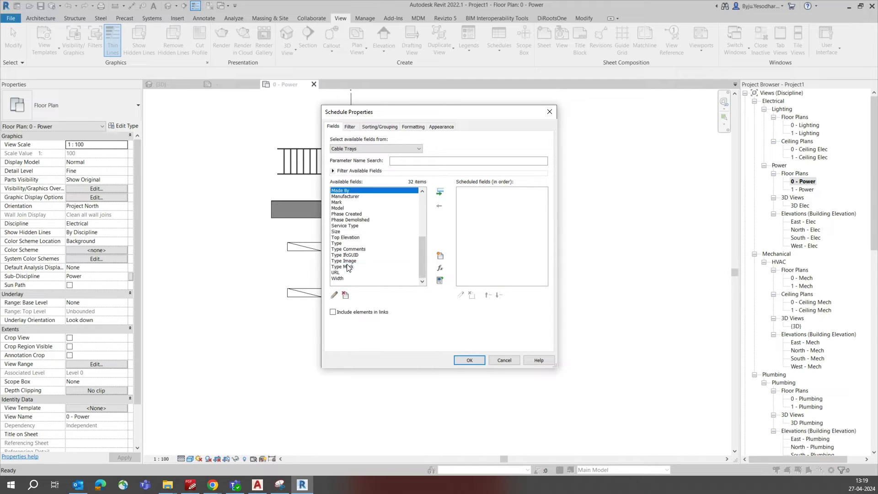
scroll(346, 198, up, 1)
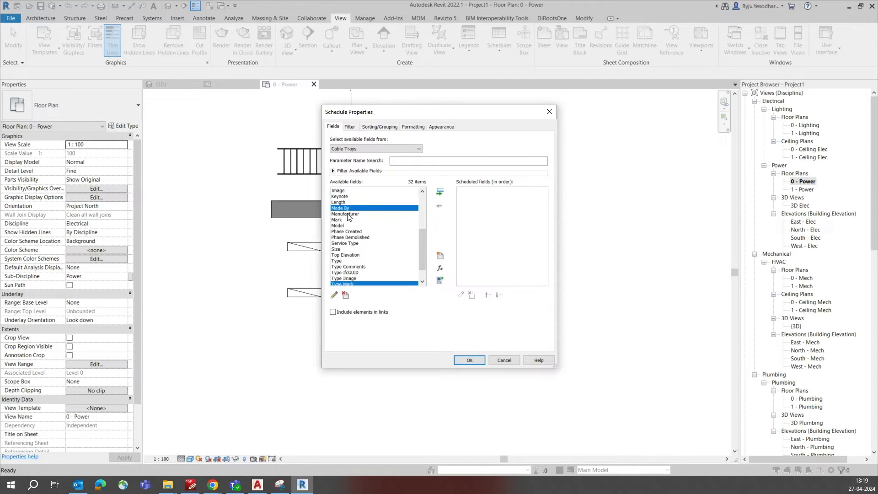
double_click(341, 209)
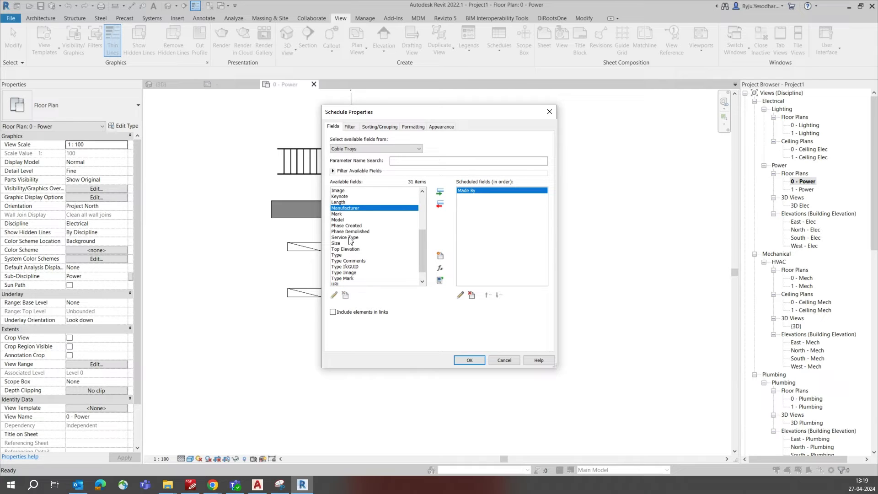
scroll(348, 247, up, 3)
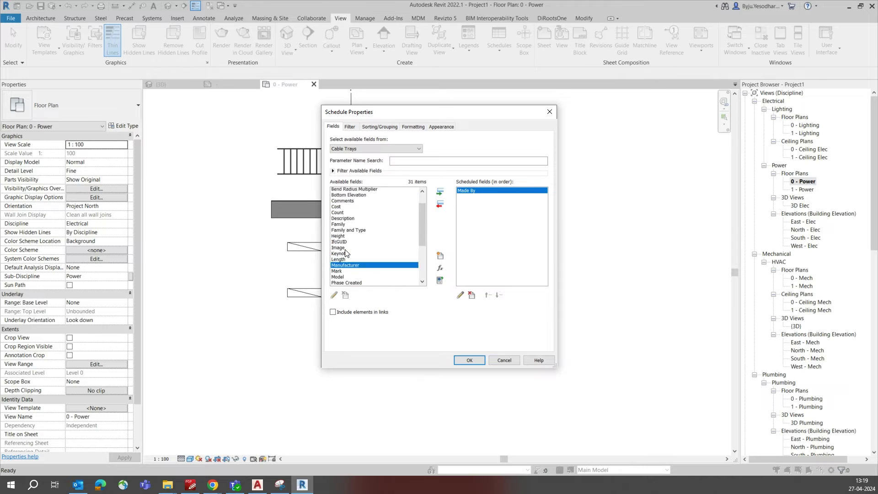
- Add the Height, Length and Size fields after Made By and generate the cable tray schedule
scroll(345, 243, up, 1)
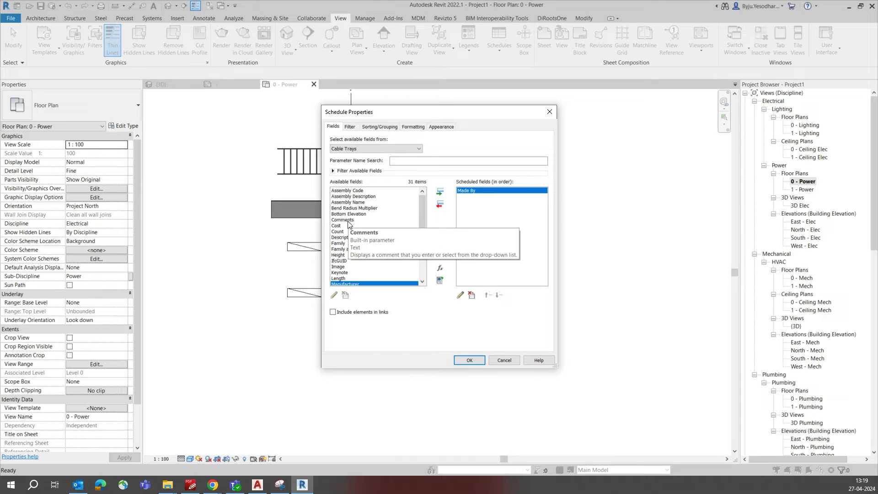
scroll(347, 224, down, 2)
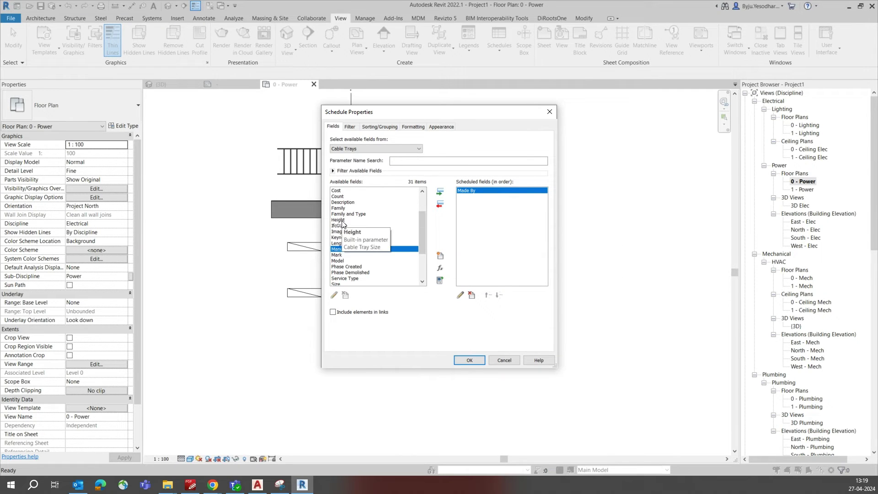
double_click(343, 221)
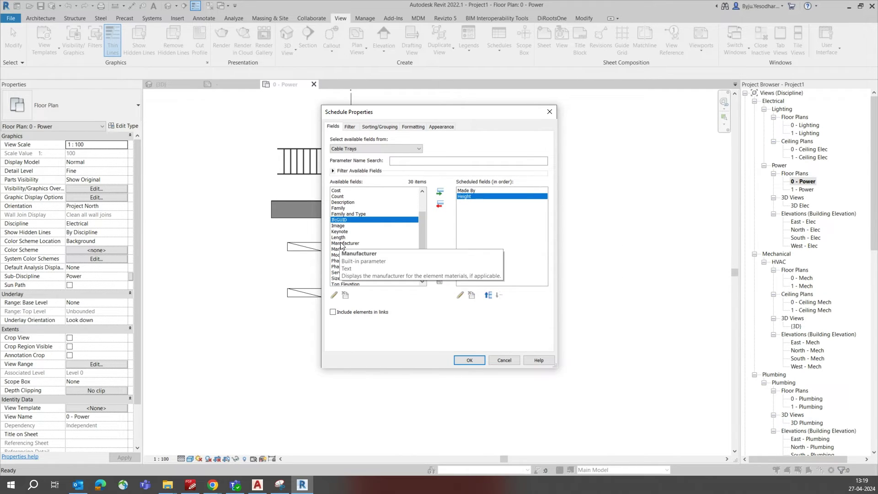
double_click(338, 237)
scroll(359, 255, down, 1)
scroll(359, 255, down, 1)
double_click(341, 237)
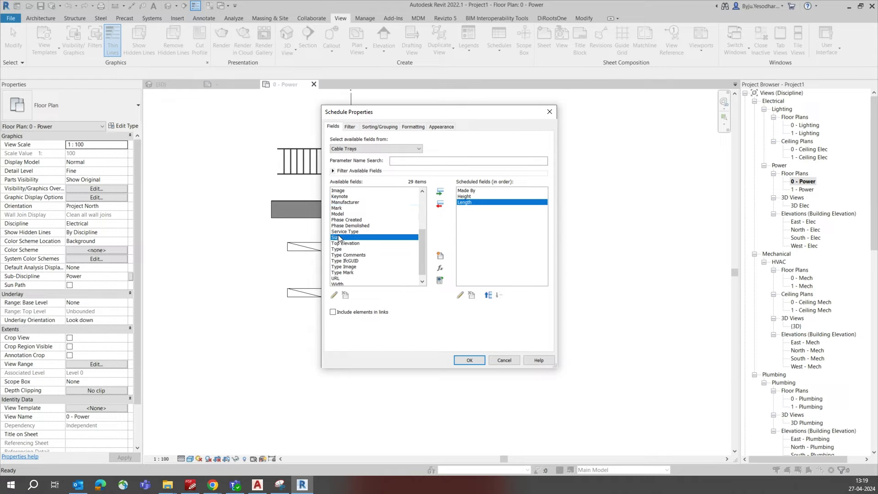
click(467, 360)
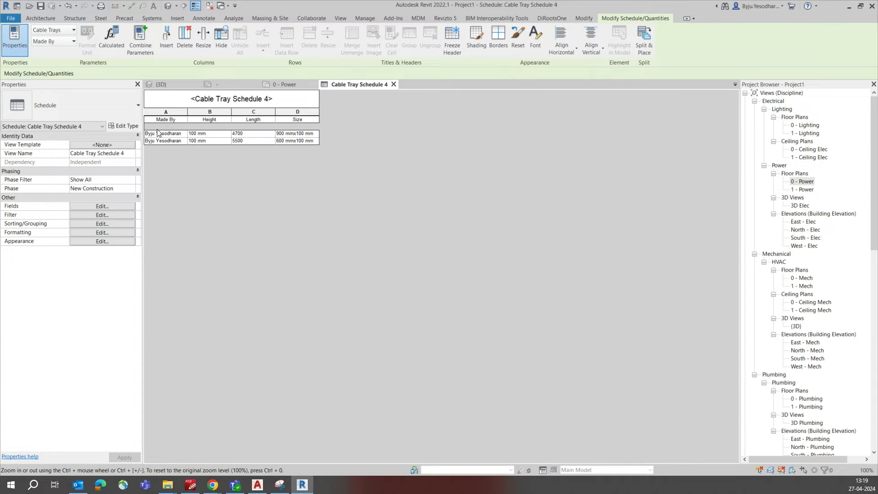
ctrl+scroll(157, 133, up, 9)
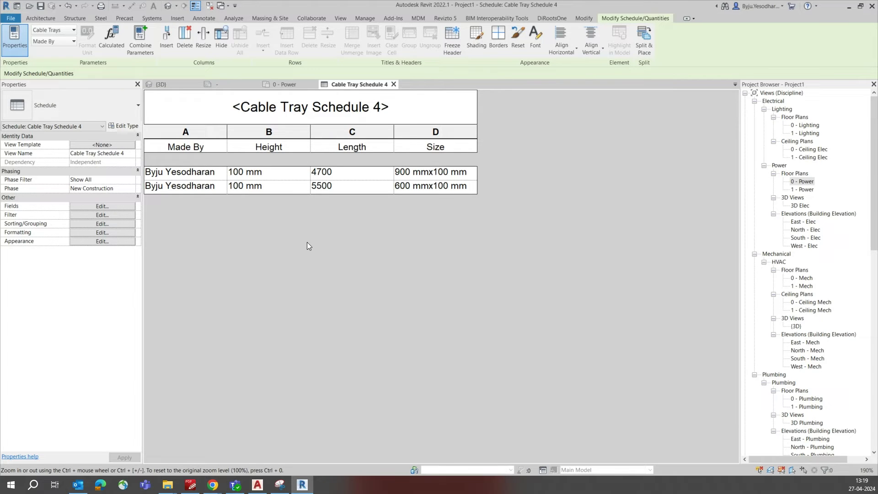
- Return to the 0 - Power floor plan and open the ladder cable tray's tag family for editing
click(287, 85)
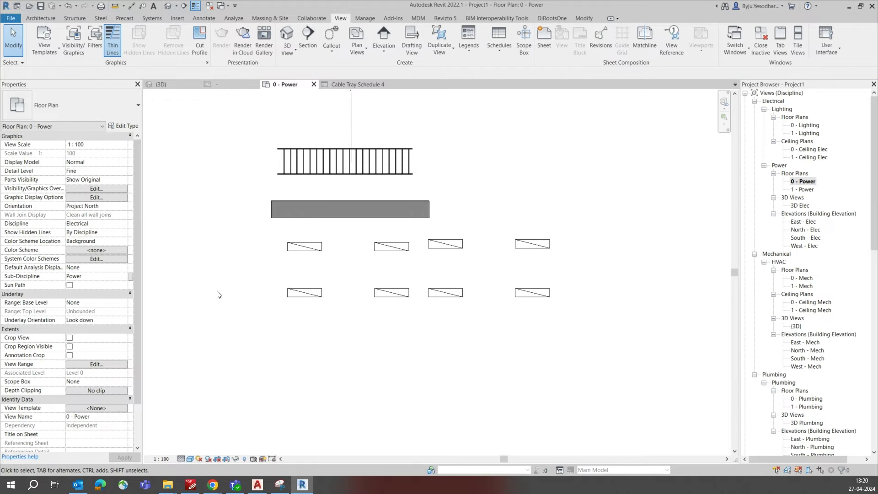
middle_drag(219, 292, 233, 351)
middle_drag(428, 239, 428, 270)
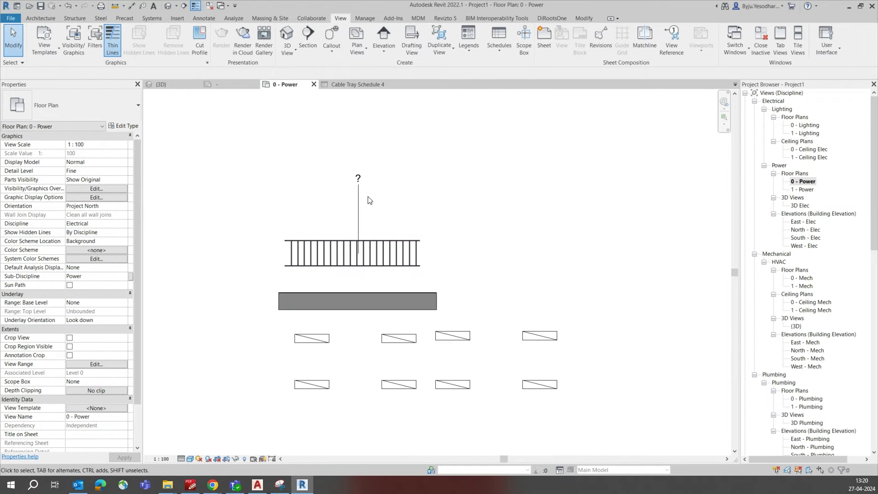
click(361, 198)
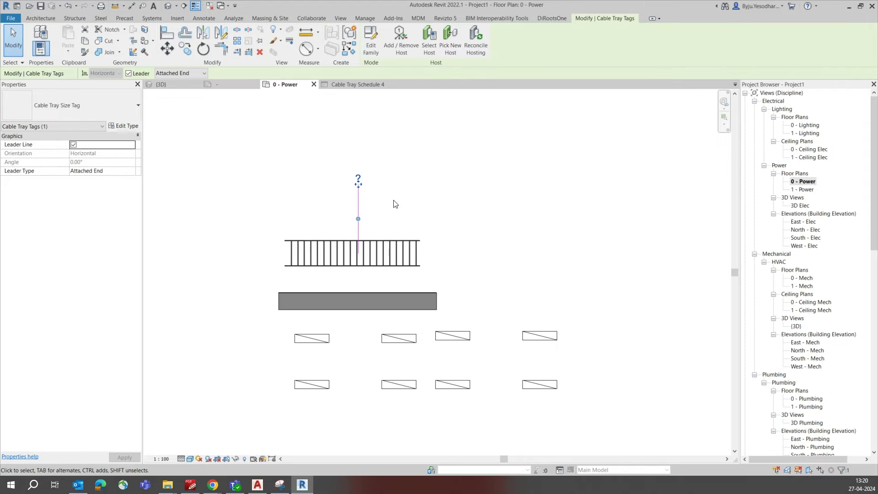
click(395, 204)
click(359, 198)
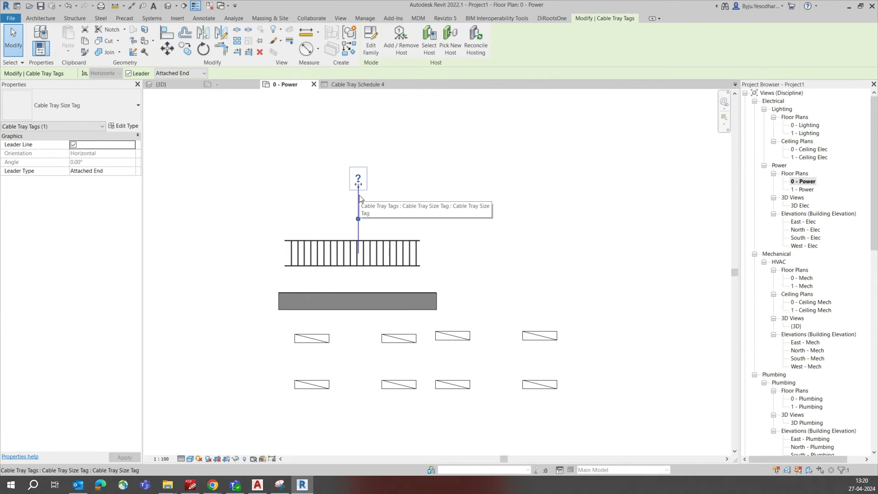
click(371, 42)
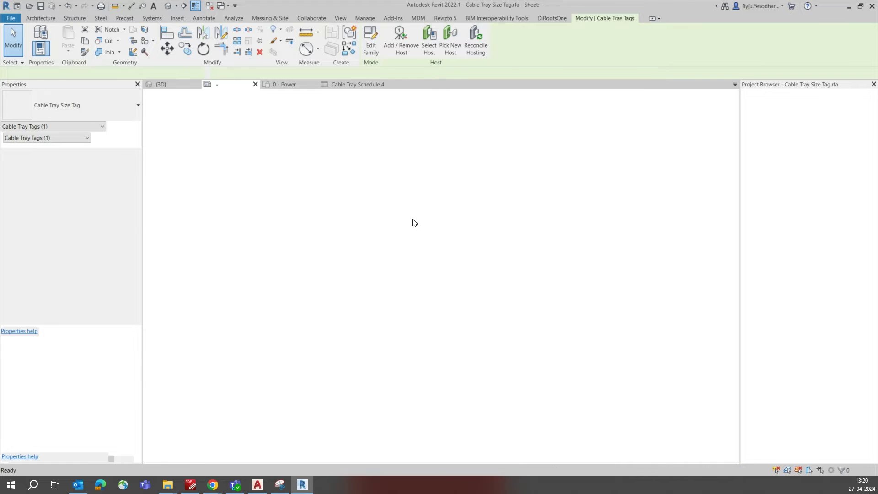
click(410, 255)
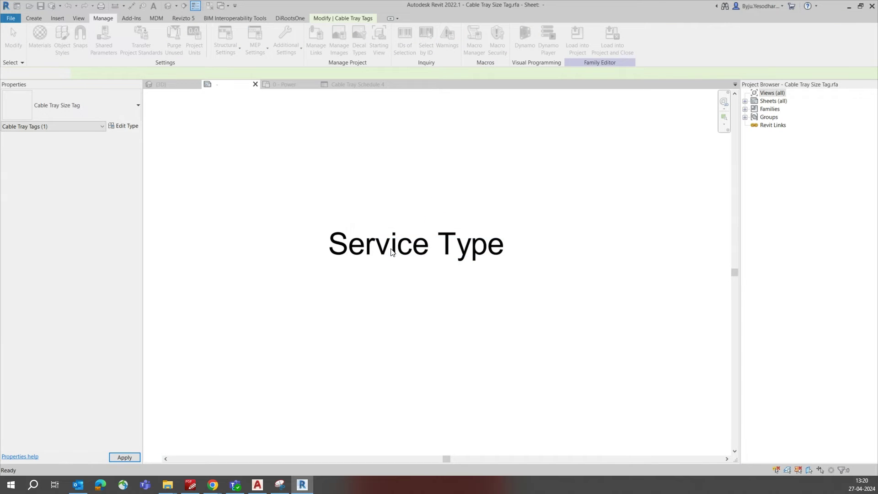
- Check which cable tray parameters are available to the Service Type label, and load the tag family back into the project
click(395, 252)
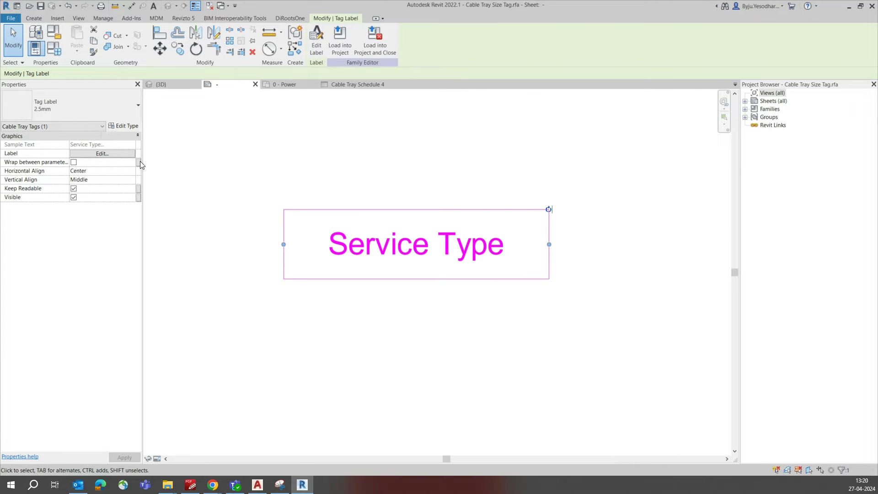
click(102, 156)
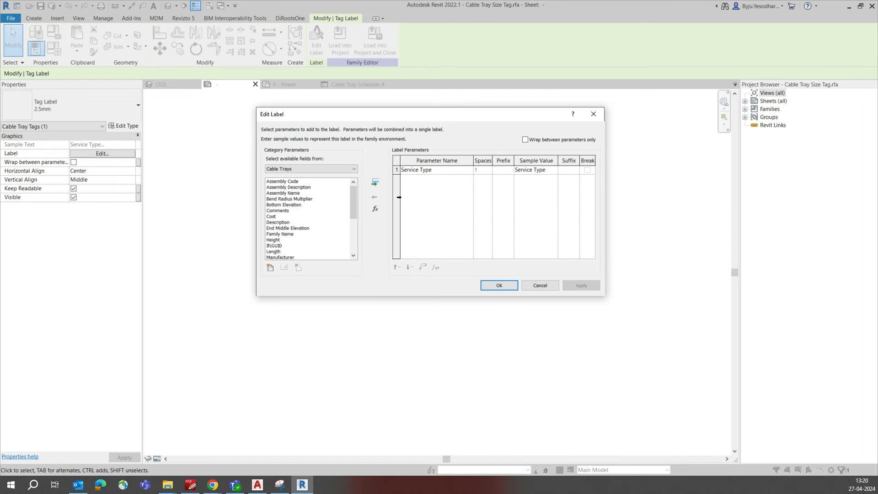
scroll(295, 211, down, 3)
scroll(295, 210, down, 1)
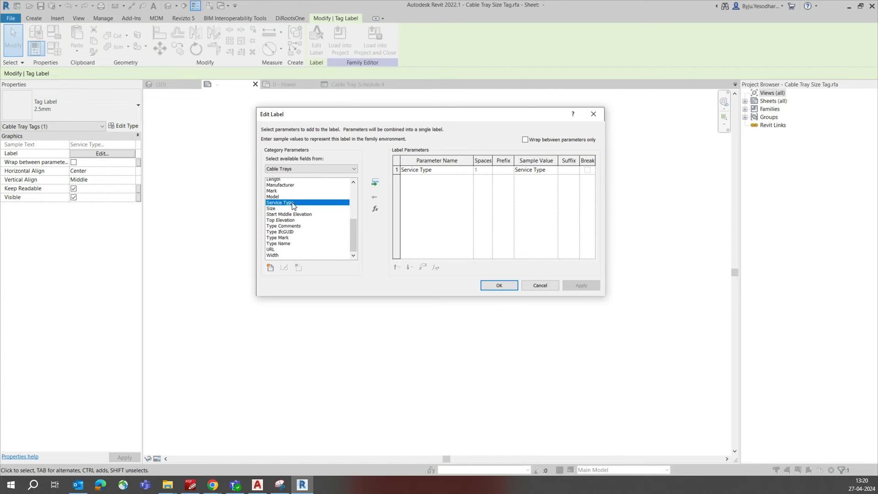
scroll(294, 229, up, 5)
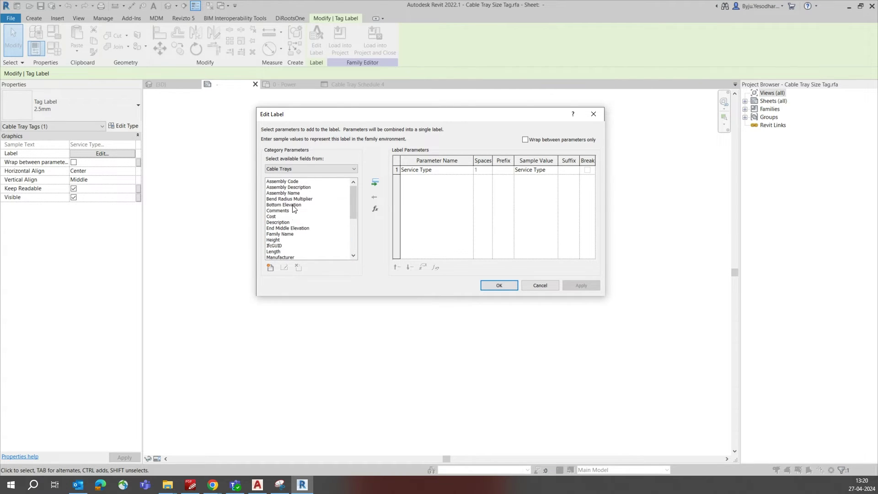
click(491, 284)
click(340, 40)
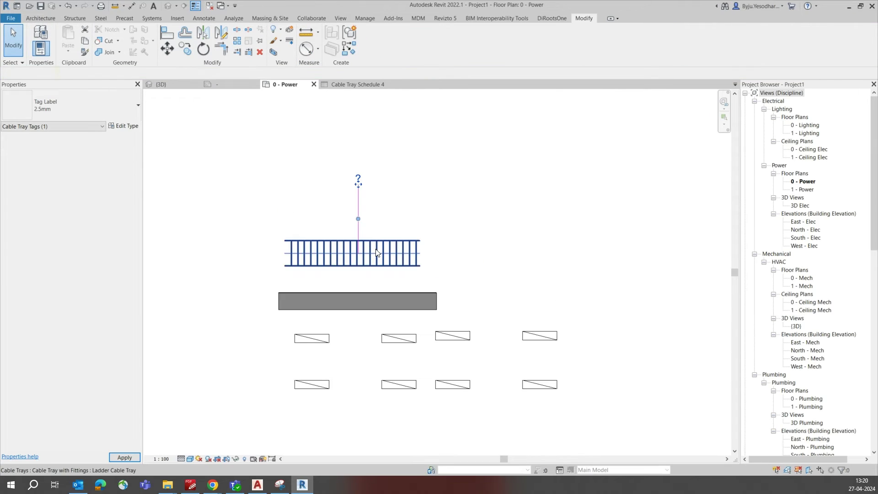
- Set the Service Type of the tagged ladder cable tray to CABLE TRAY
key(Escape)
click(383, 249)
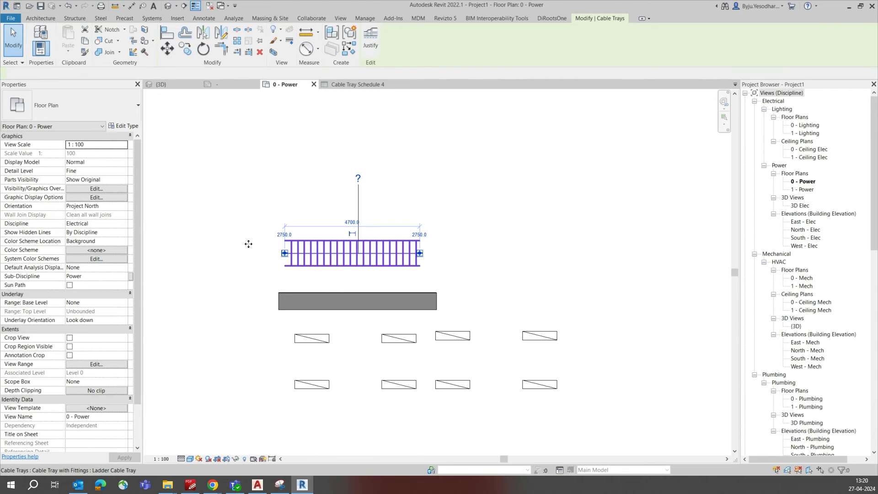
click(79, 284)
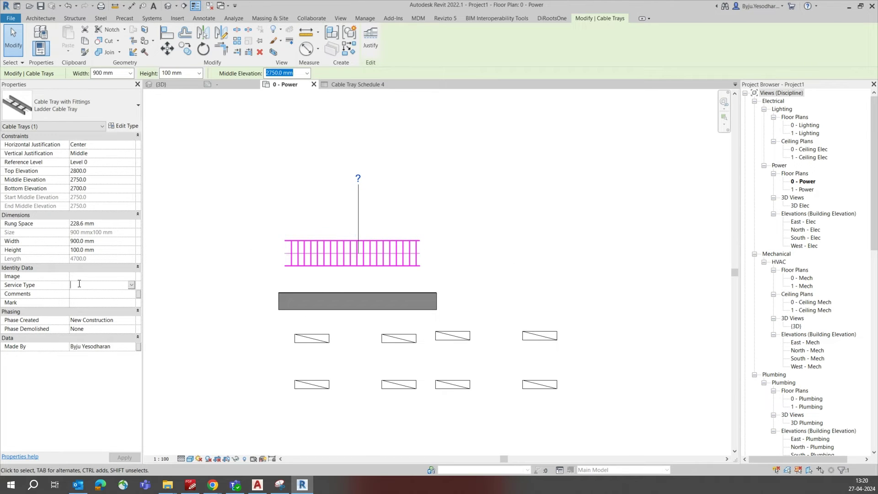
text(F)
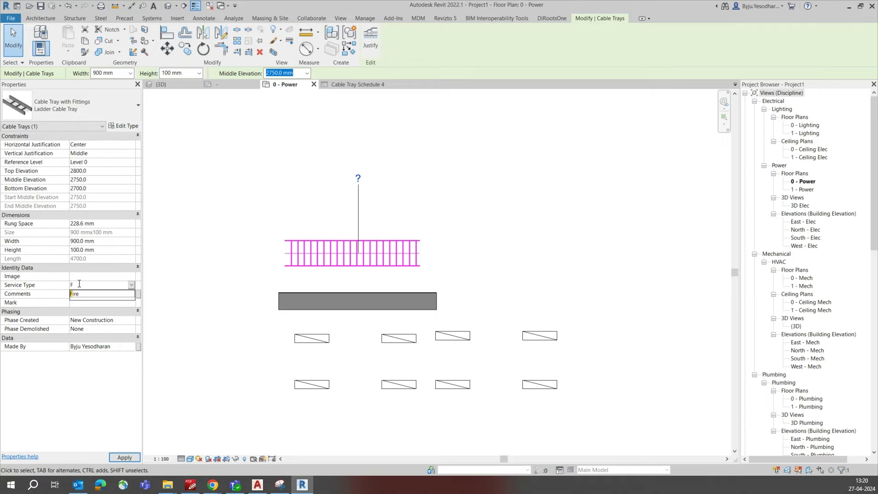
key(BackSpace)
text(CABLE TRA)
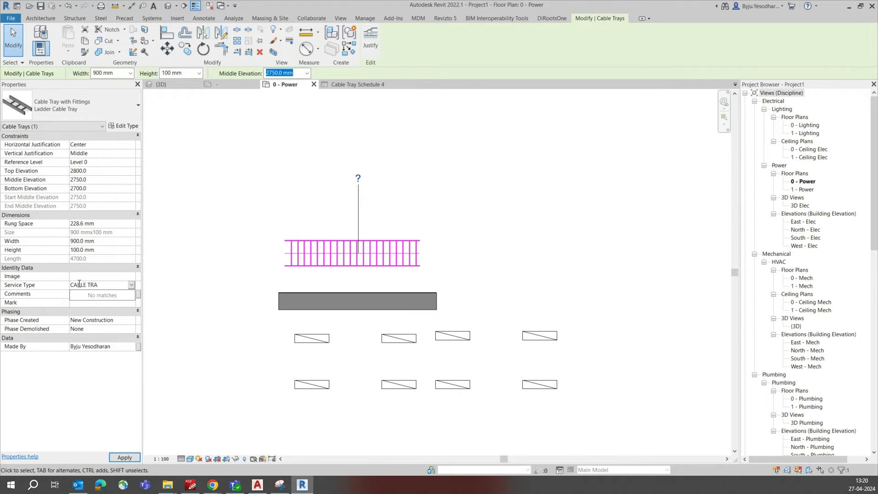
text(Y)
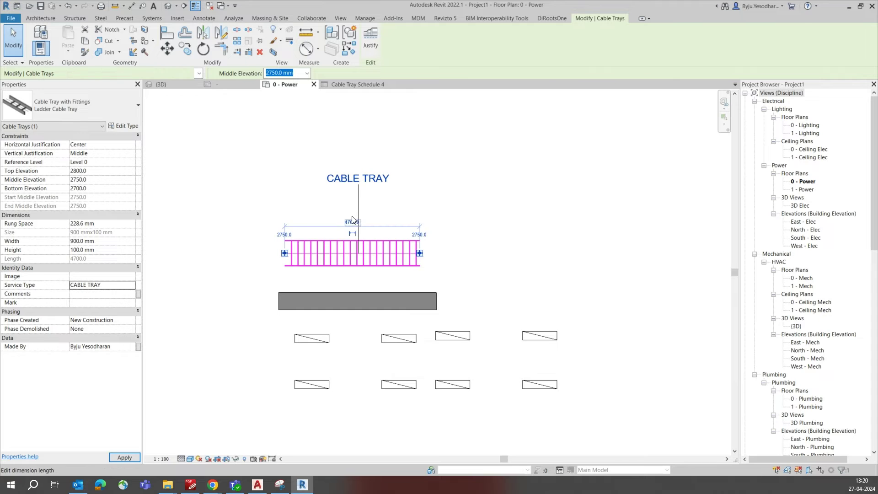
click(402, 199)
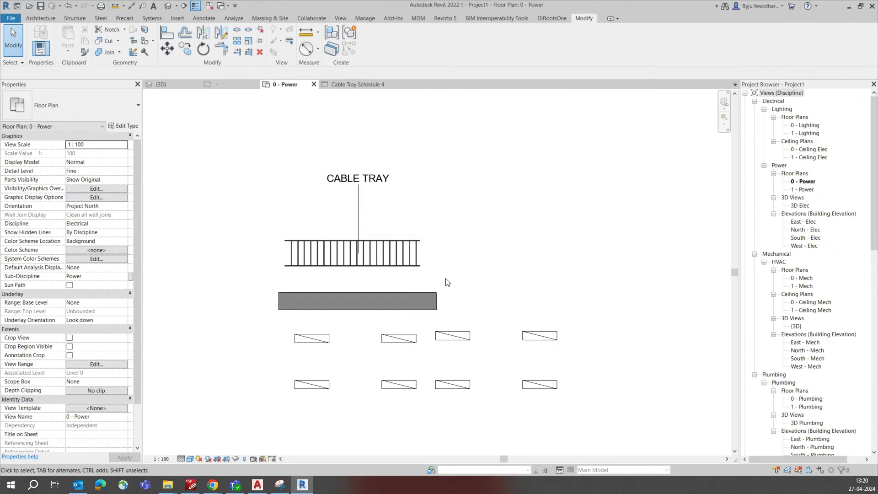
scroll(242, 221, up, 2)
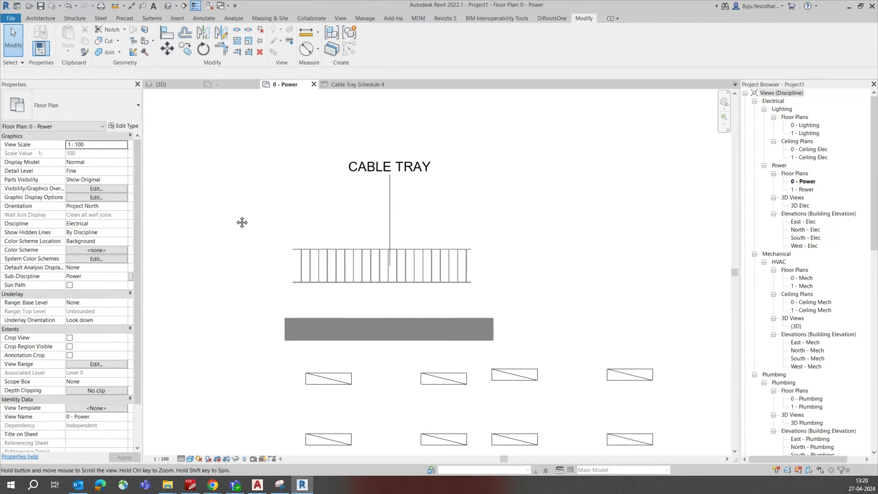
click(374, 172)
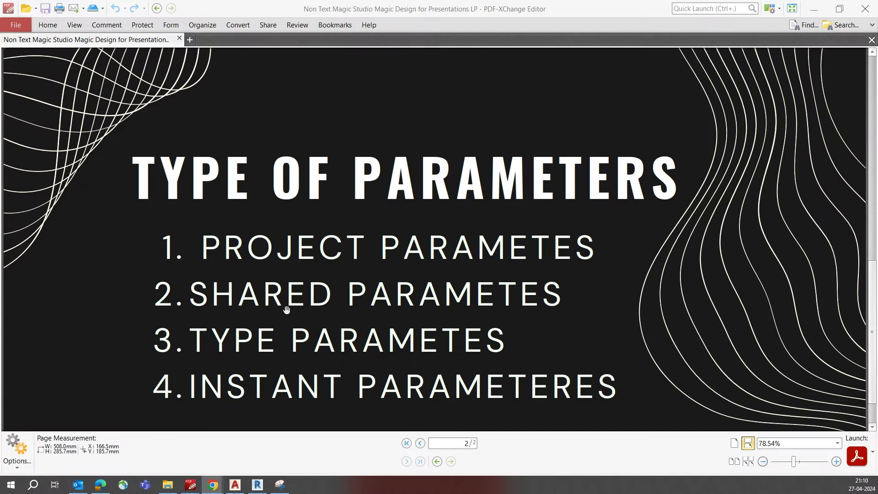
- Switch from the parameter types slide to Revit and open the shared parameters editor, dismissing the save reminder
ctrl+scroll(268, 306, up, 1)
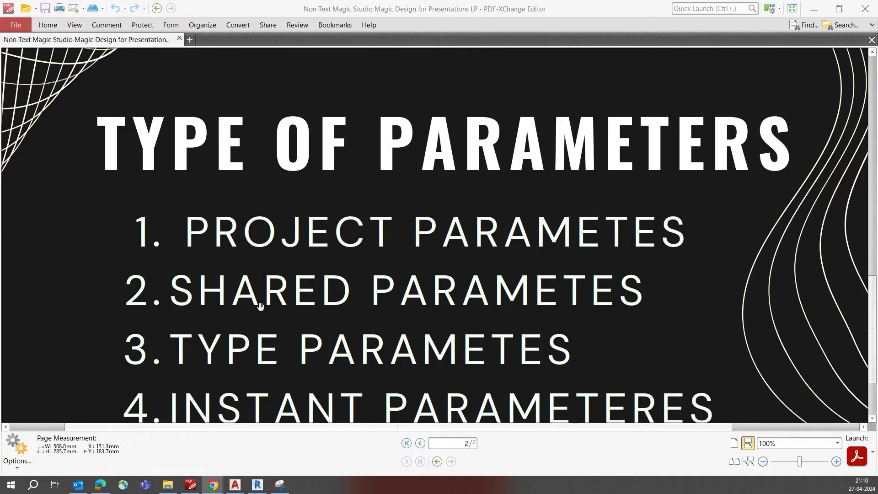
ctrl+scroll(259, 302, down, 1)
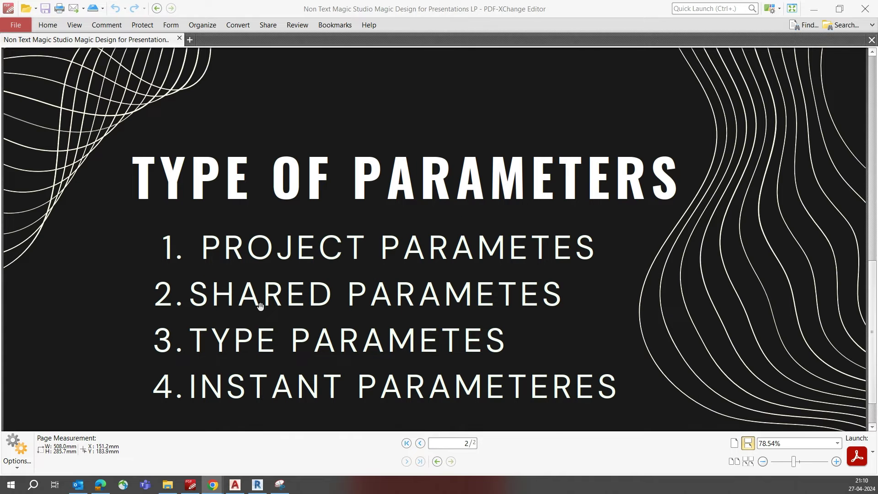
click(815, 9)
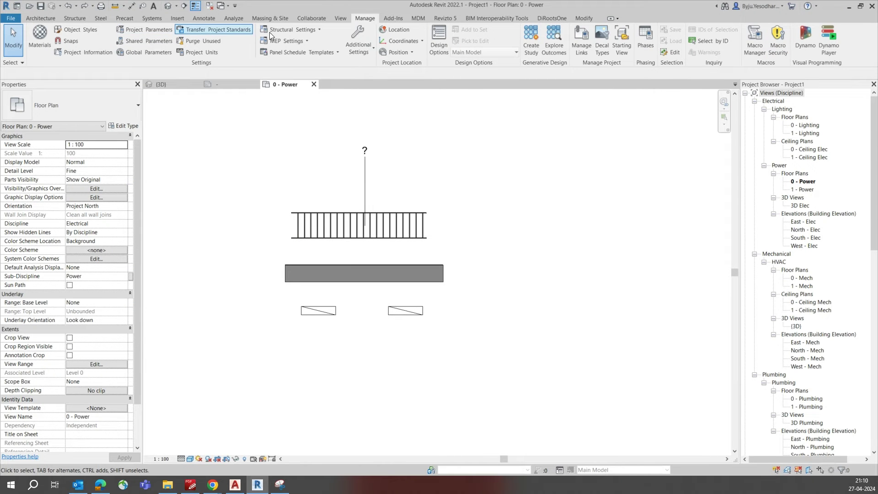
click(147, 44)
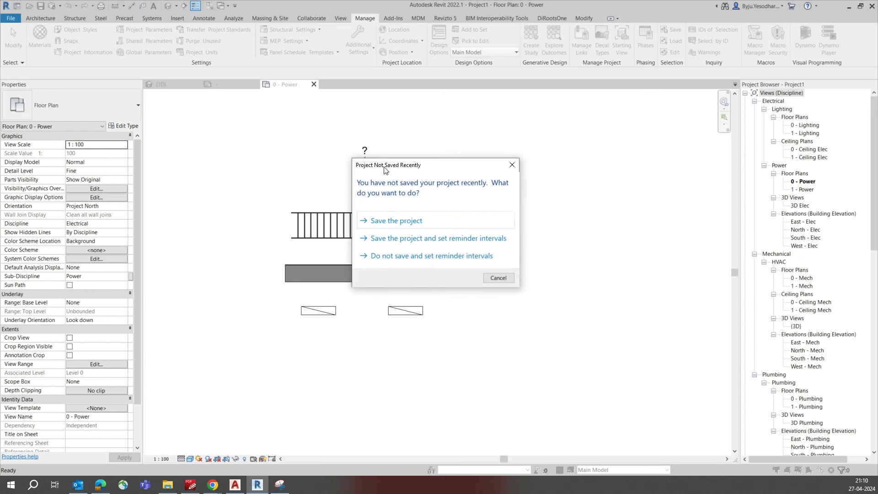
key(Escape)
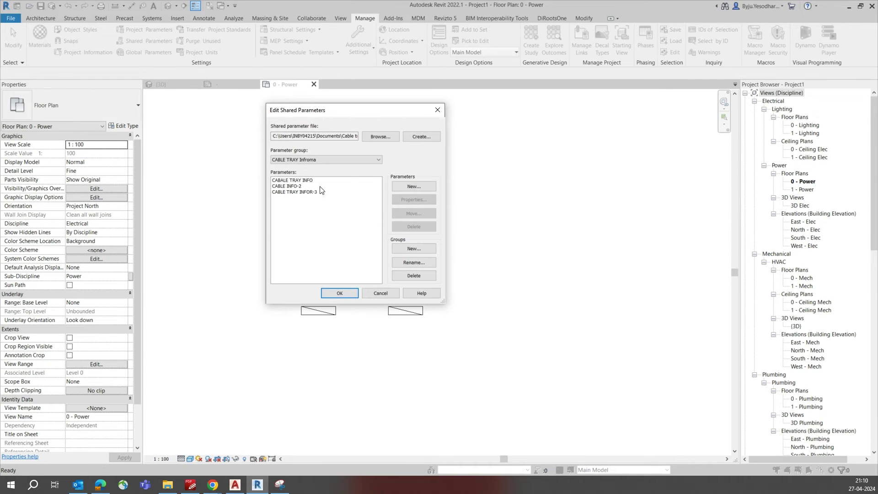
- Try to delete the CABLE TRAY Infroma parameter group from the shared parameter file
click(294, 181)
click(294, 187)
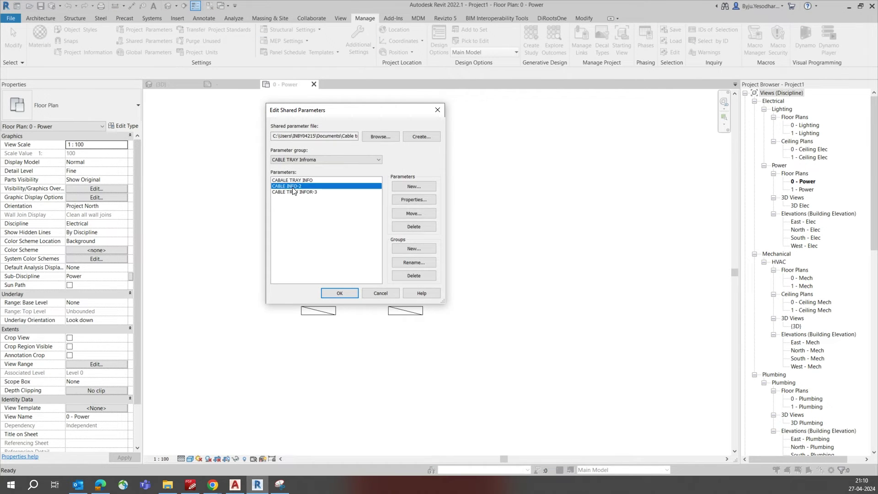
click(294, 192)
click(297, 181)
shift+click(297, 193)
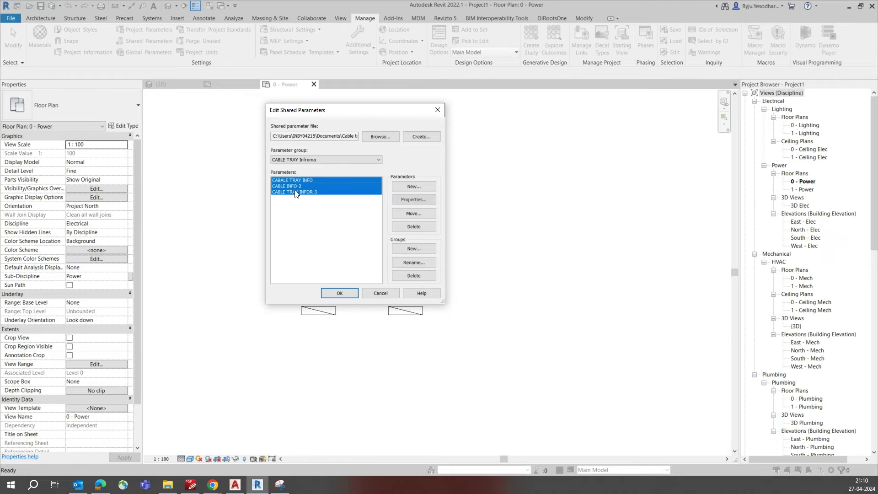
click(411, 276)
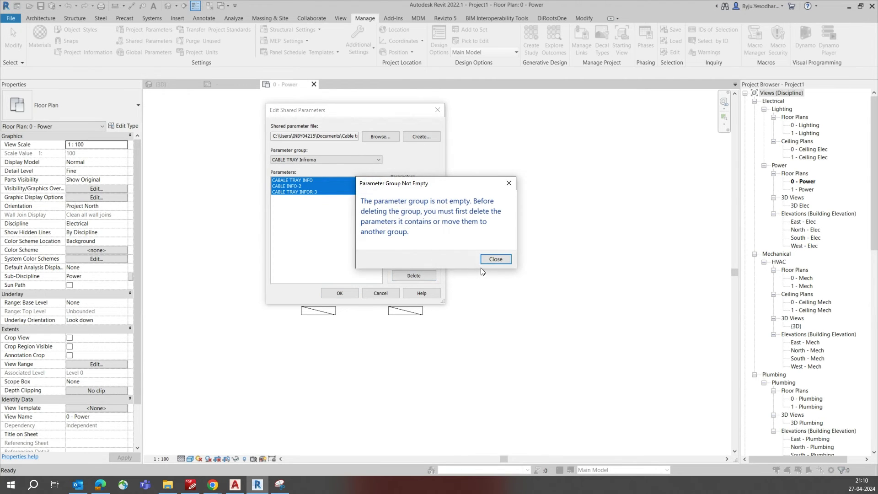
click(496, 259)
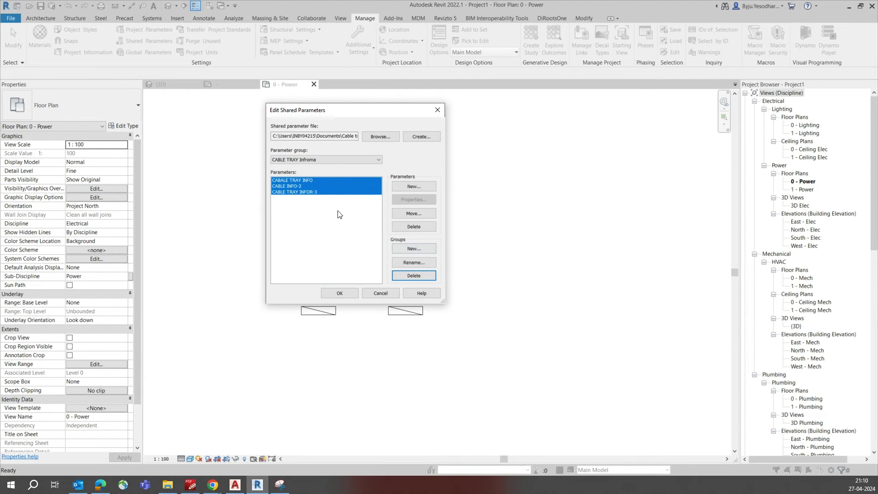
- Delete the three shared parameters from the CABLE TRAY Infroma group
click(300, 185)
drag(304, 181, 301, 197)
click(414, 228)
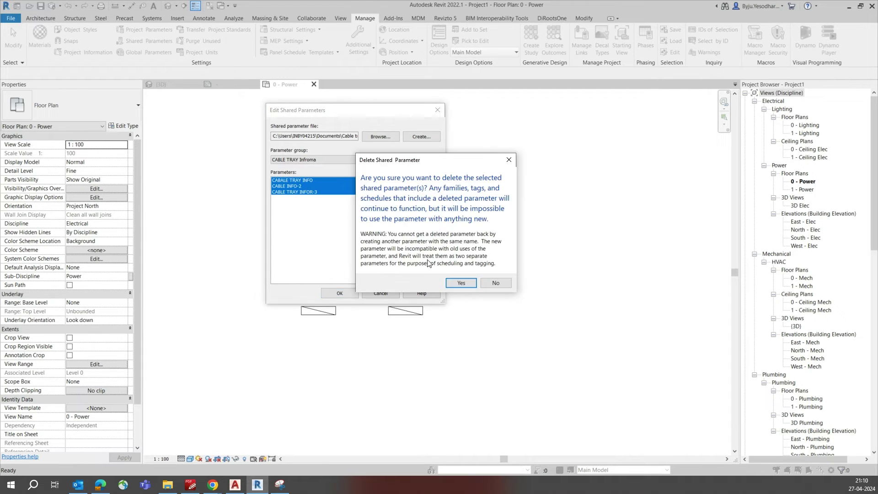
click(460, 284)
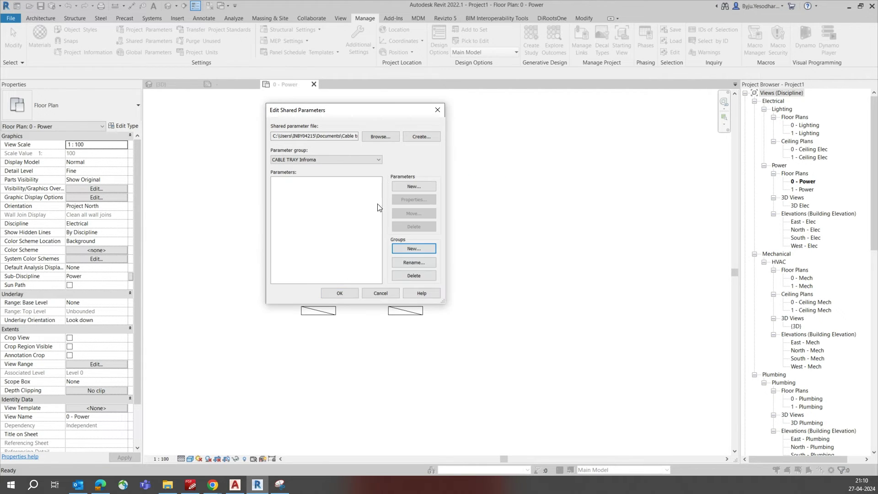
- Create a new shared parameter file over Cable tray Made.txt, discarding the unsaved changes to the current file
click(416, 137)
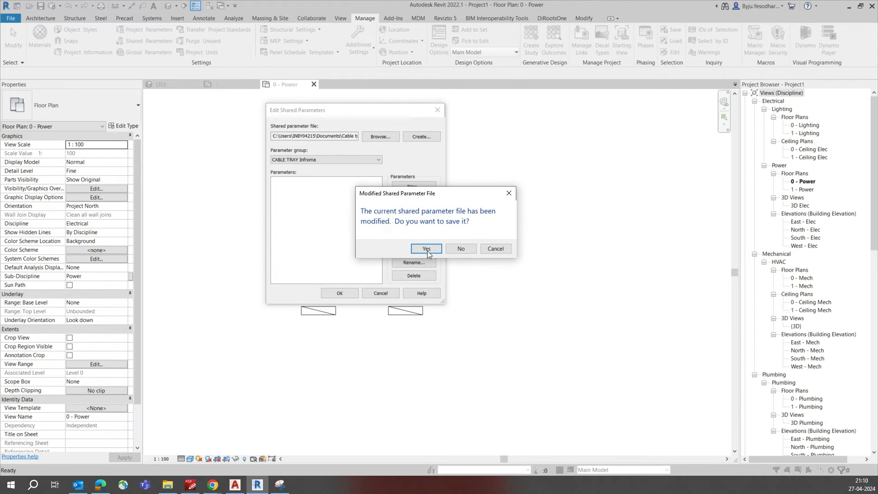
click(457, 251)
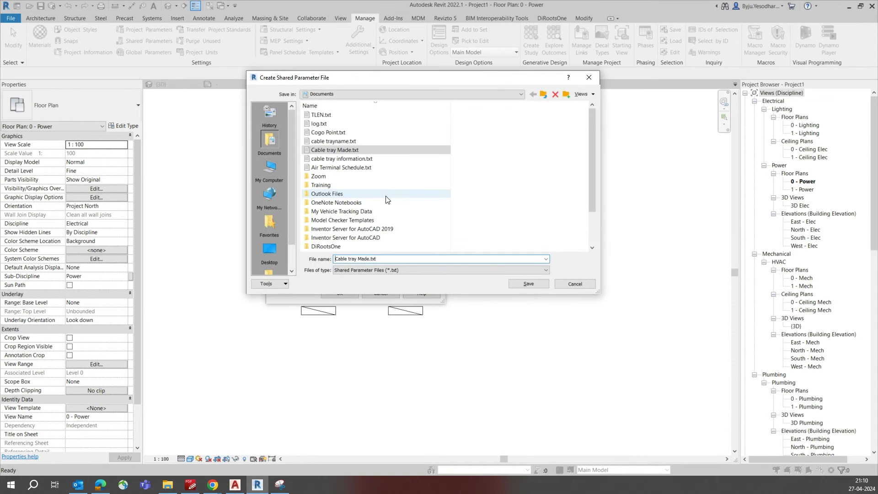
click(339, 151)
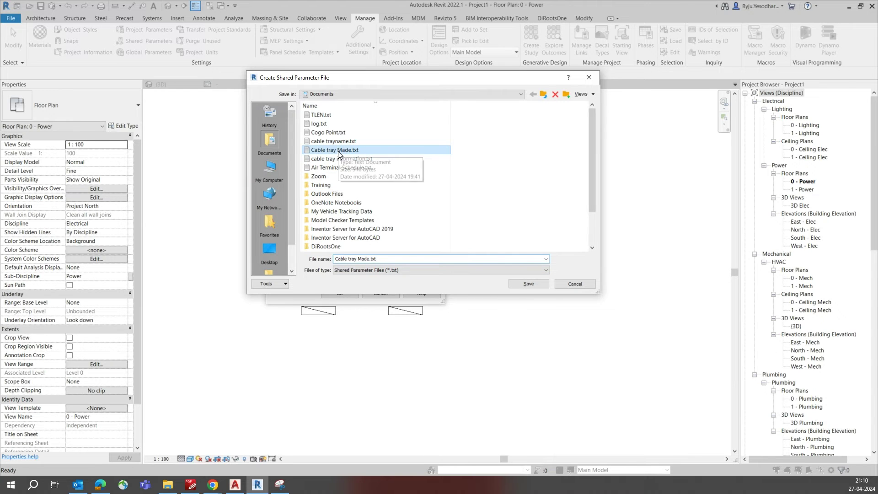
click(529, 284)
click(463, 252)
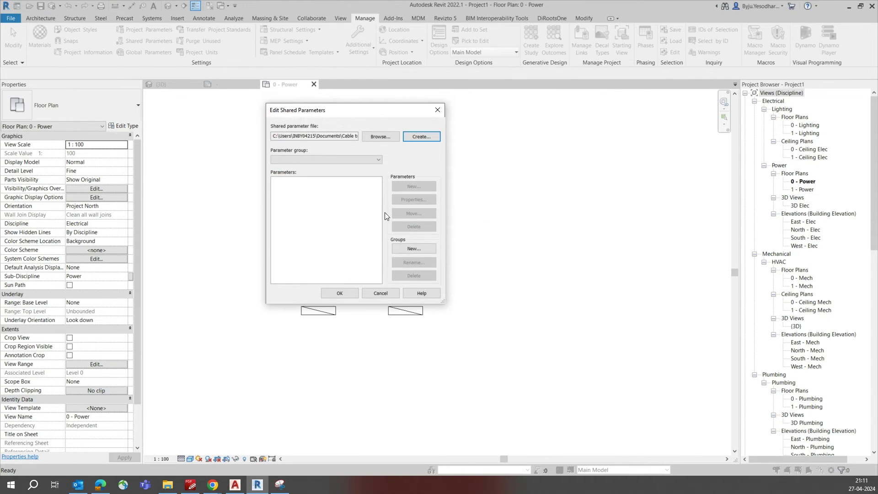
- Load Cable tray Made.txt from the Documents folder as the active shared parameter file
click(376, 136)
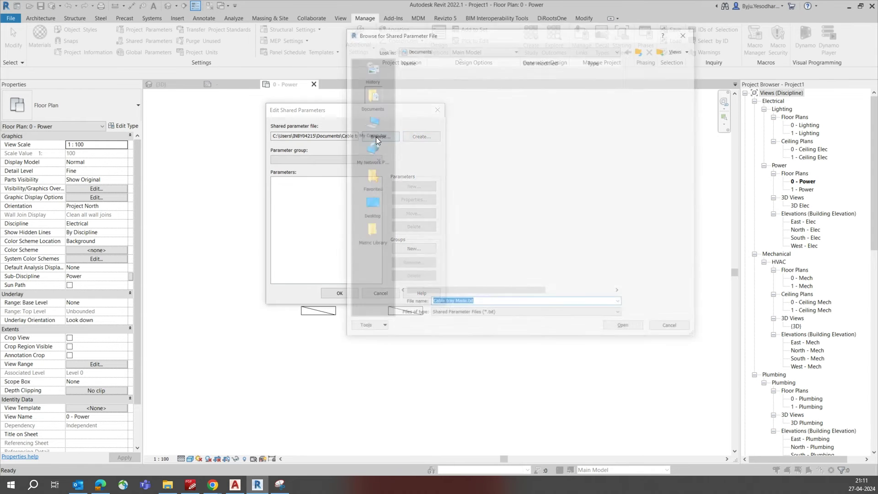
click(423, 209)
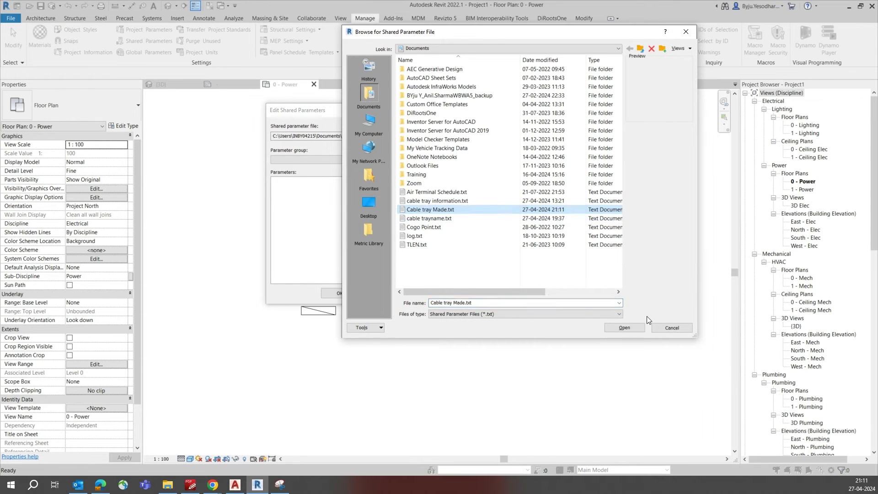
click(631, 328)
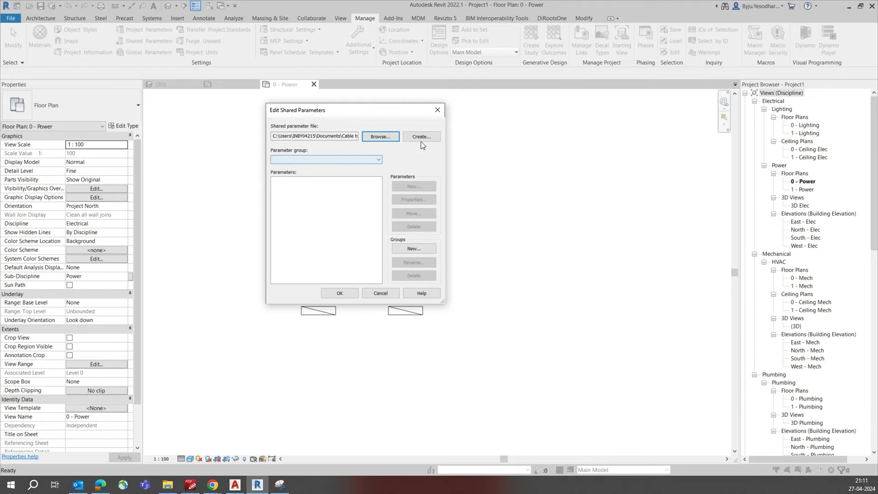
- Add a parameter group named Cable tray Information to the shared parameter file
click(412, 248)
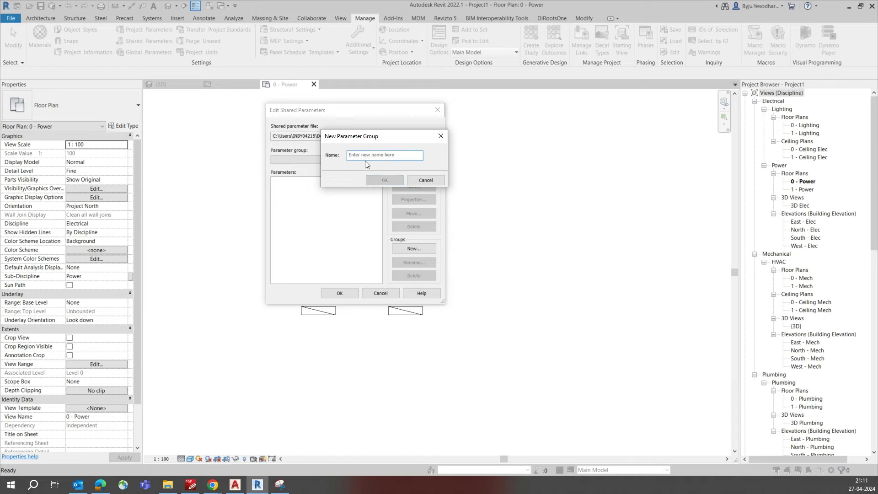
text(Cable tray I)
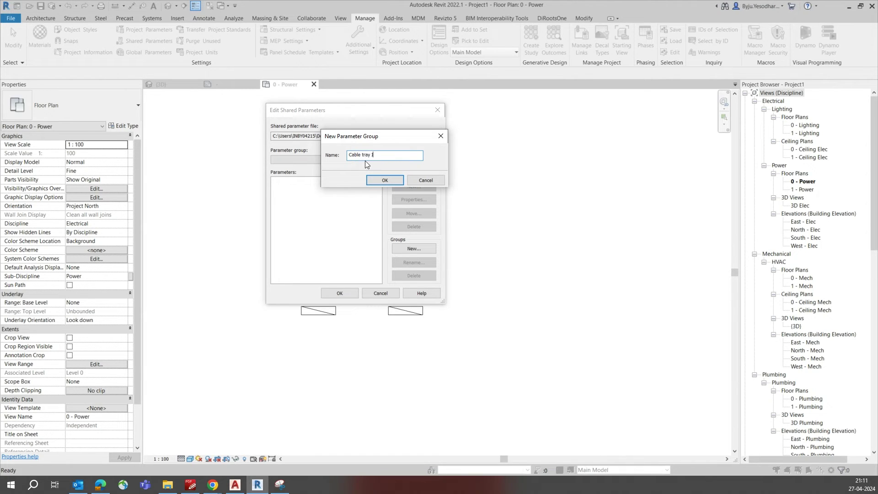
text(nformation)
click(393, 180)
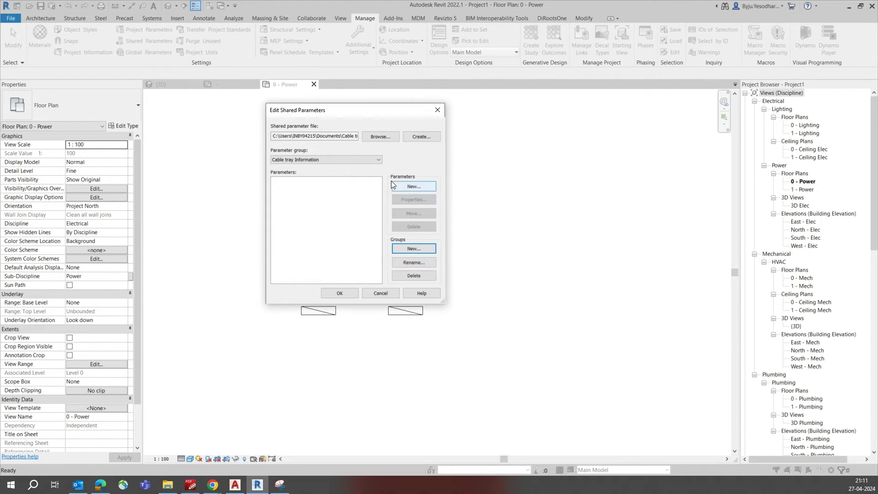
- Create a shared parameter named Cable tray Info-1 with the Integer type in the Cable tray Information group
click(411, 188)
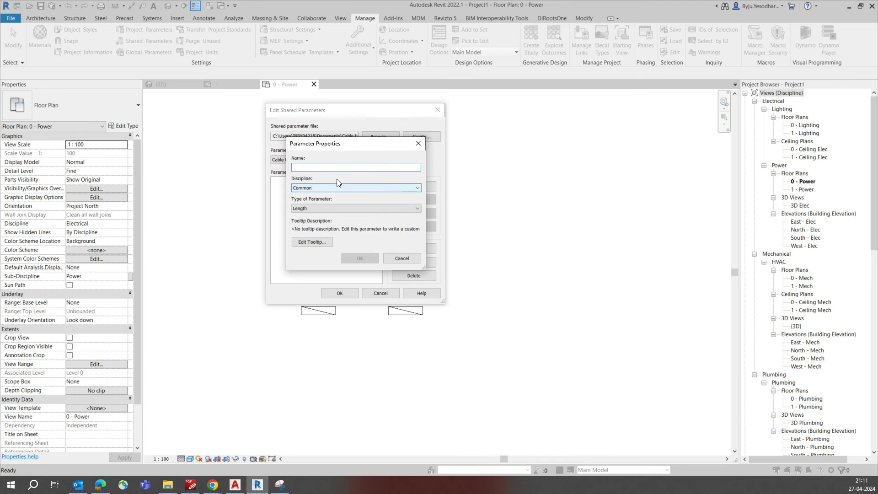
text(Cable tray Info-1)
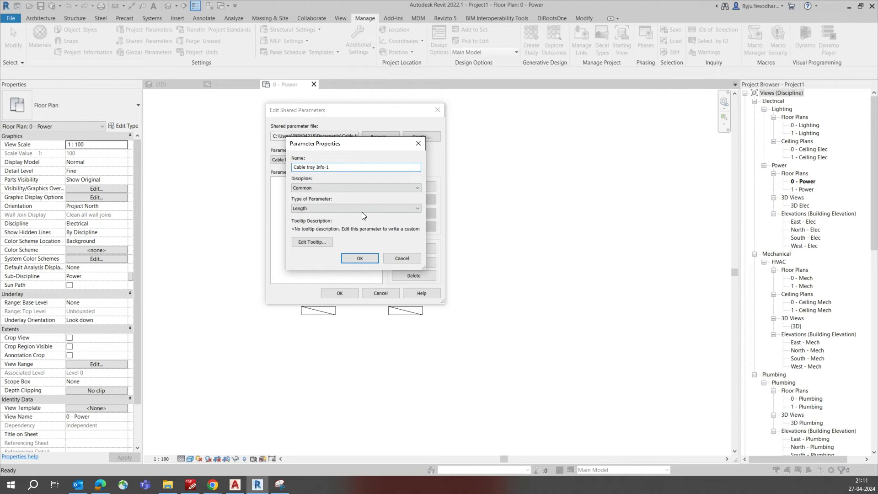
click(361, 209)
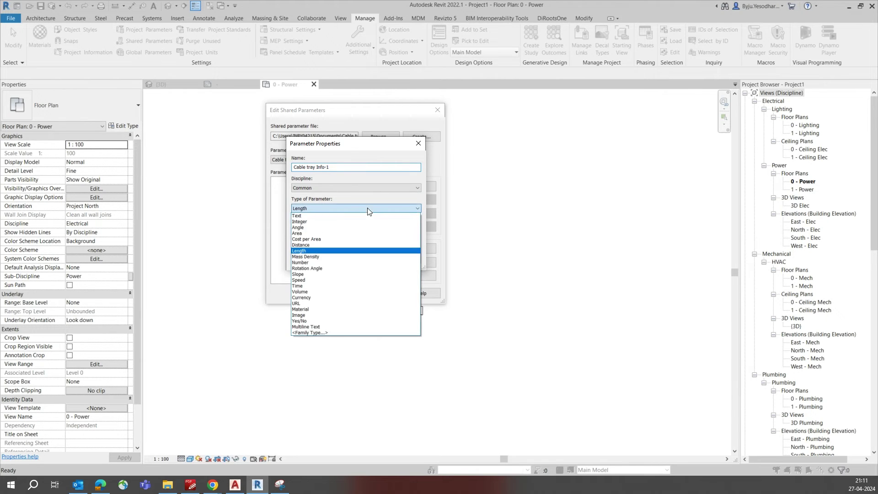
click(319, 223)
click(362, 259)
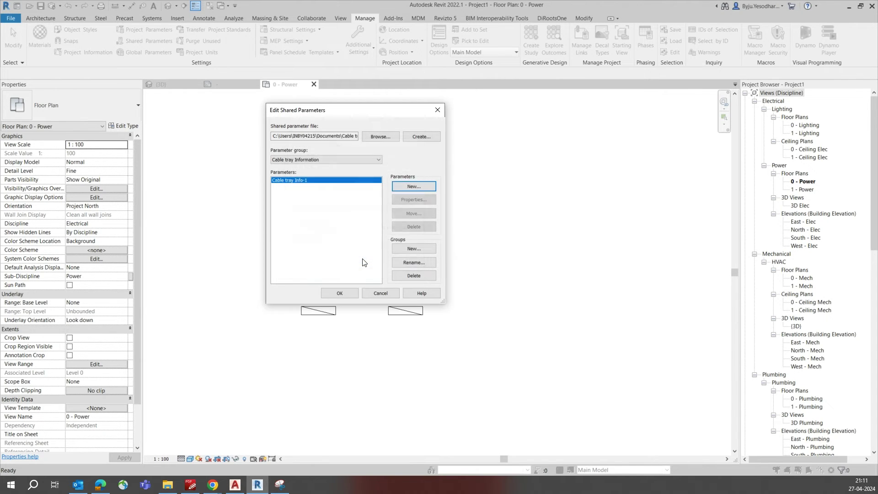
- Add a second shared parameter named Cable Infro-2 in the Common discipline, choose its type, and accept the shared parameter edits
click(414, 186)
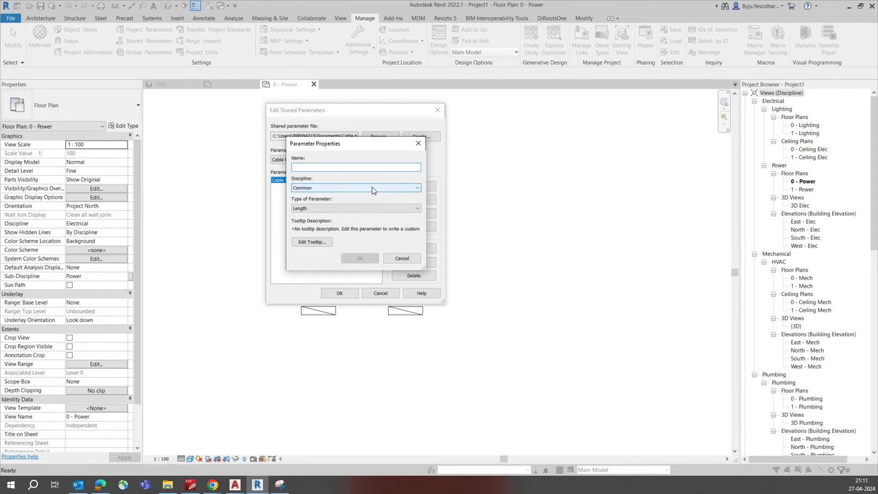
text(Cable)
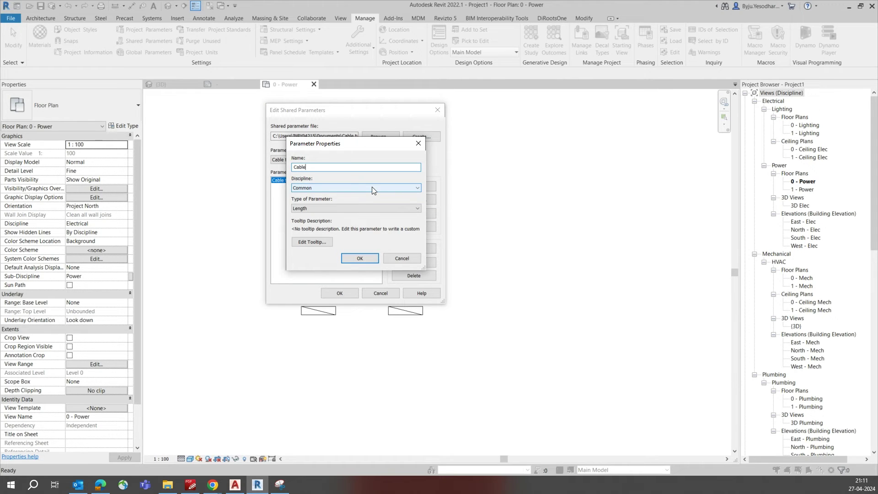
text( Infro-2)
click(344, 191)
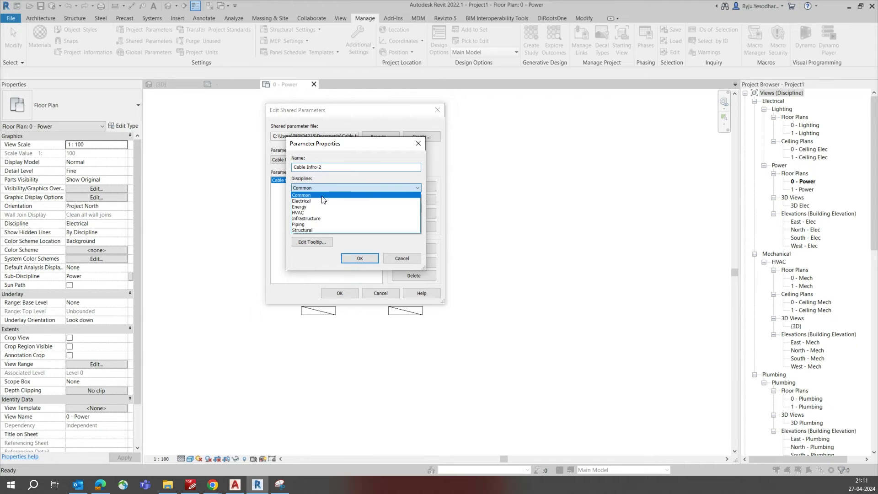
click(309, 193)
click(312, 209)
scroll(313, 211, up, 2)
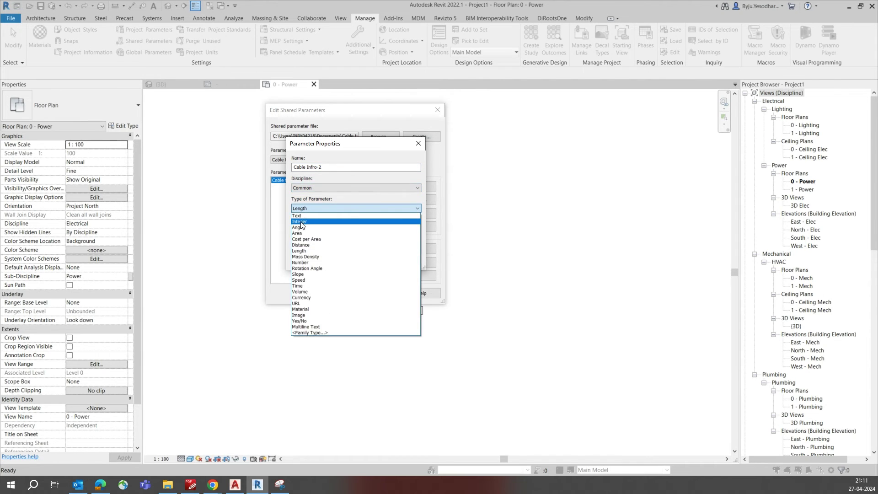
click(325, 232)
click(360, 259)
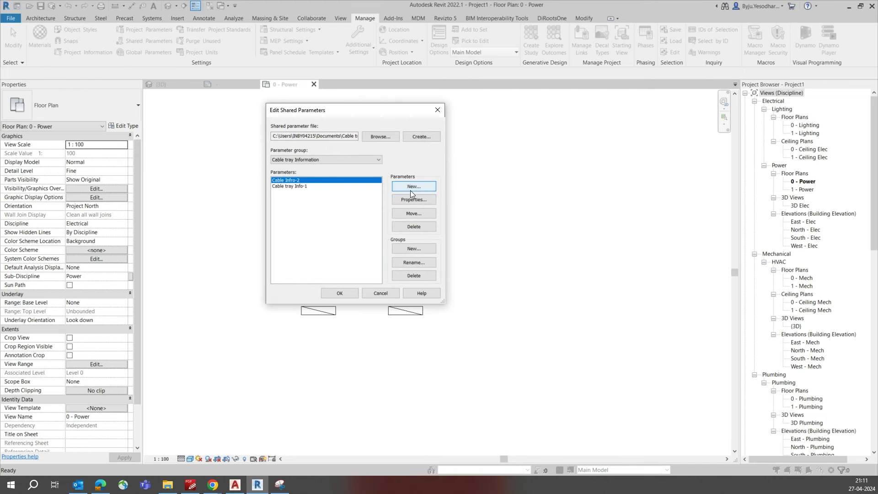
click(340, 293)
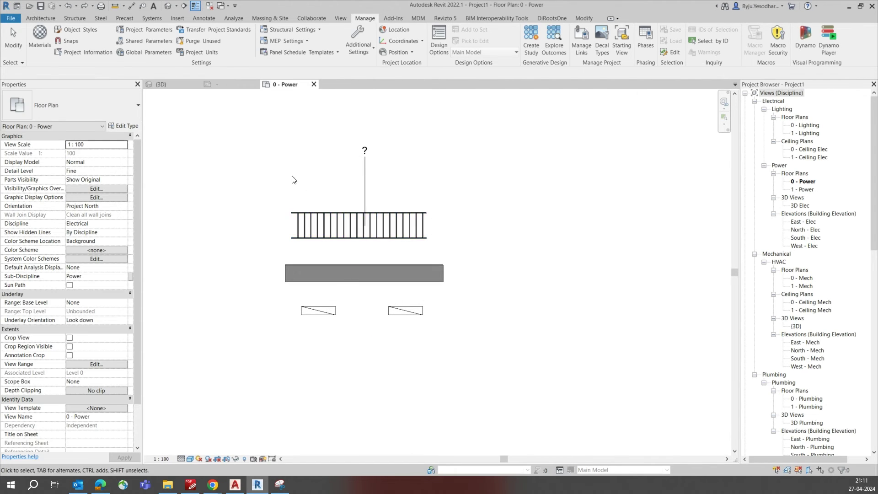
- Open the family of the ladder cable tray's tag for editing and clear the save reminder
click(365, 161)
scroll(375, 169, up, 2)
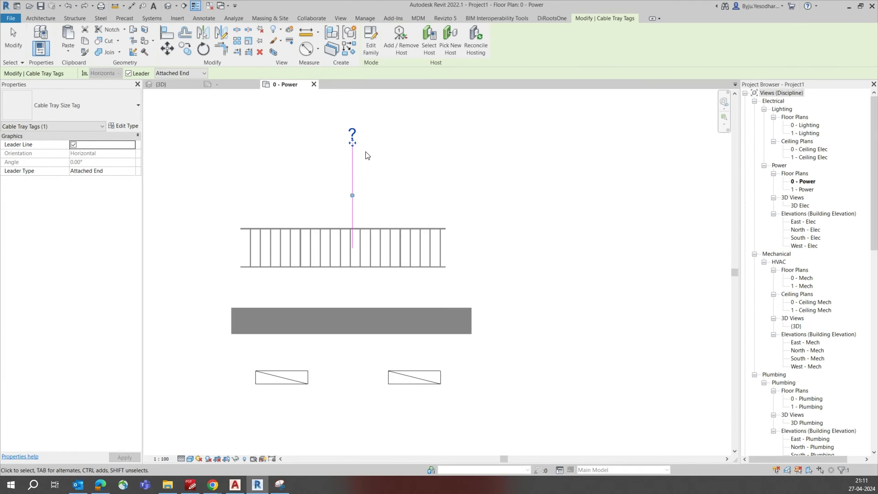
scroll(366, 156, up, 2)
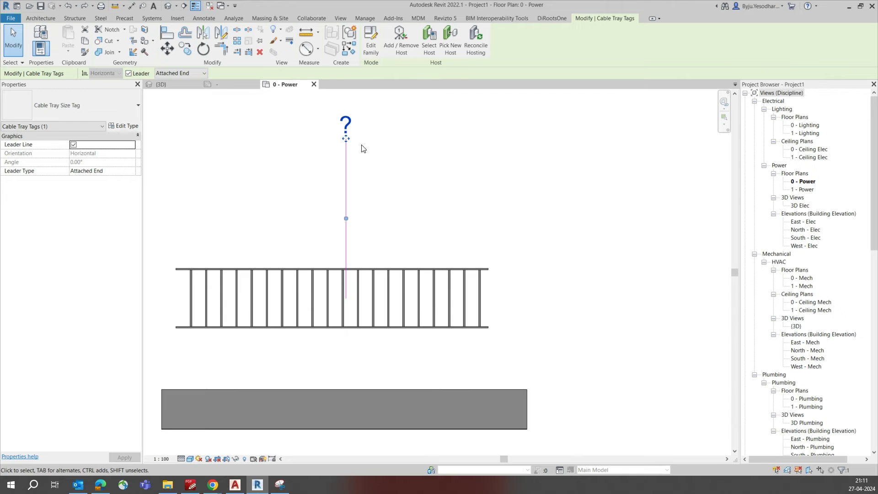
click(372, 48)
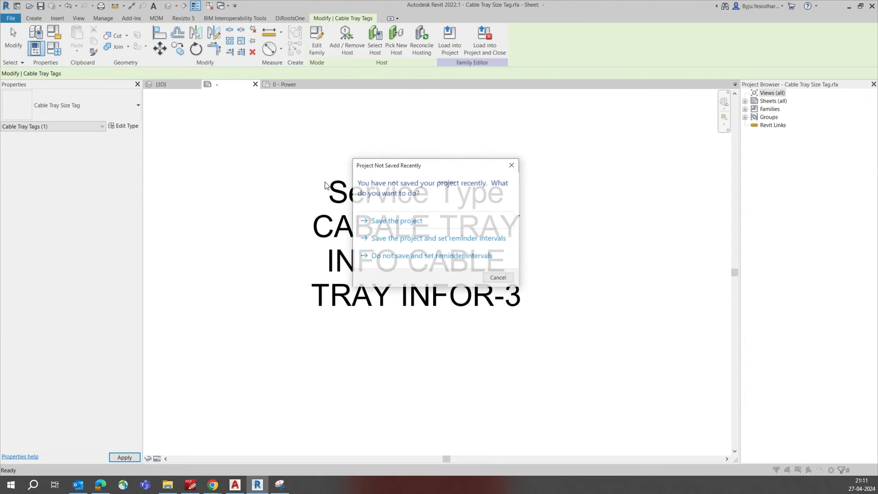
click(395, 221)
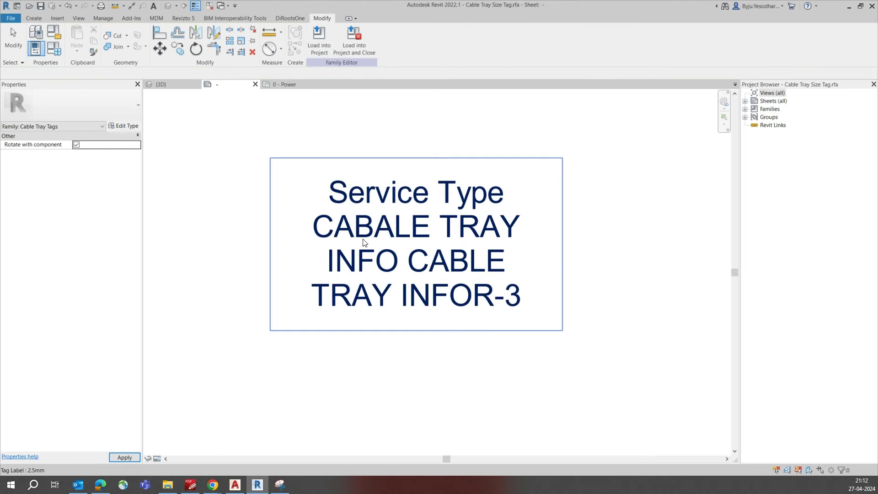
- Remove CABALE TRAY INFO and CABLE TRAY INFOR-3 from the tag label, keeping only Service Type
click(364, 242)
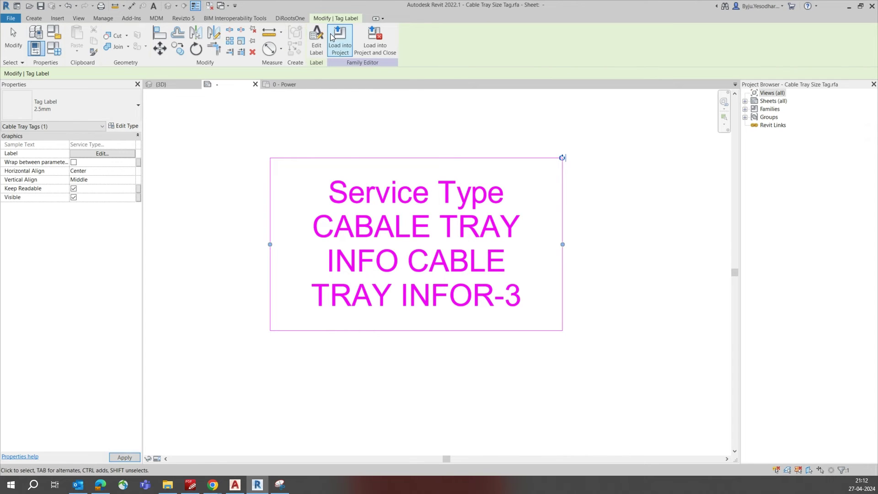
click(317, 41)
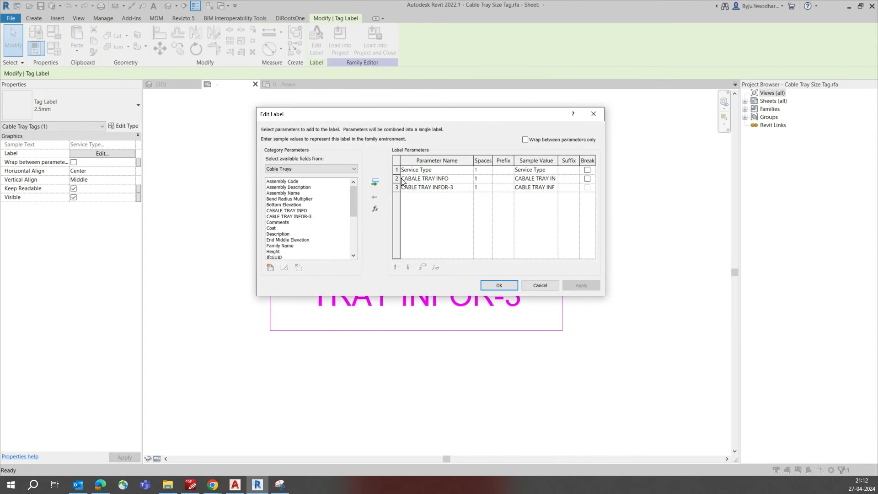
click(397, 178)
click(375, 196)
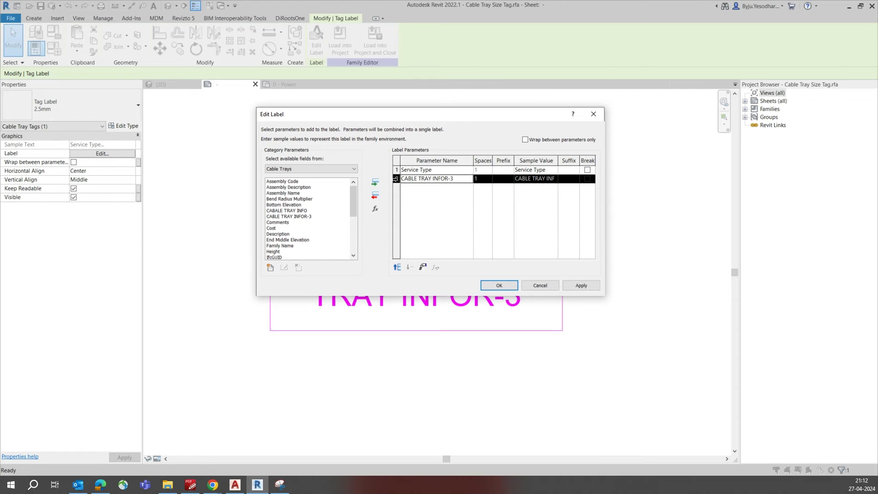
click(375, 197)
click(499, 285)
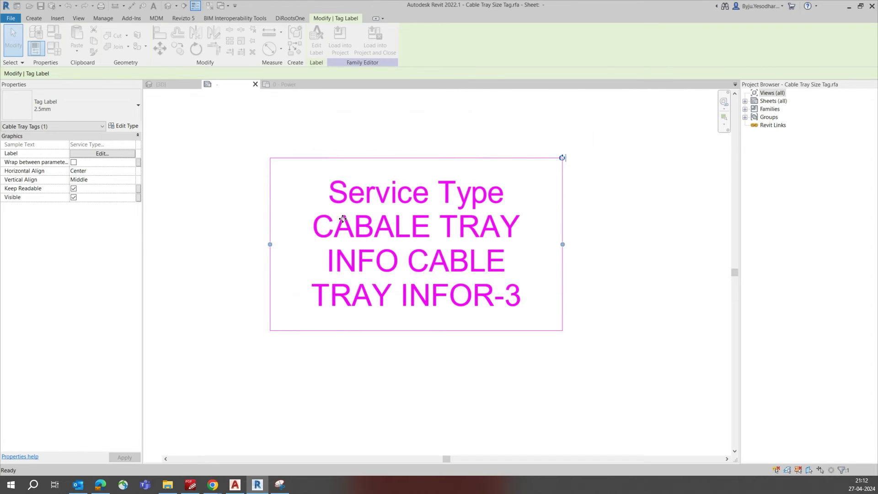
- Import the shared parameter Cable Infro-2 from the Cable tray Information group and add it to the tag label below Service Type
click(317, 44)
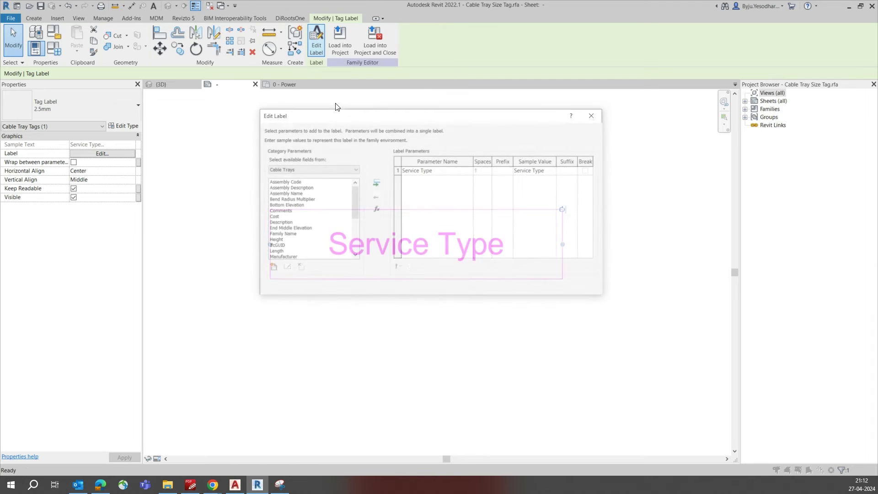
click(270, 269)
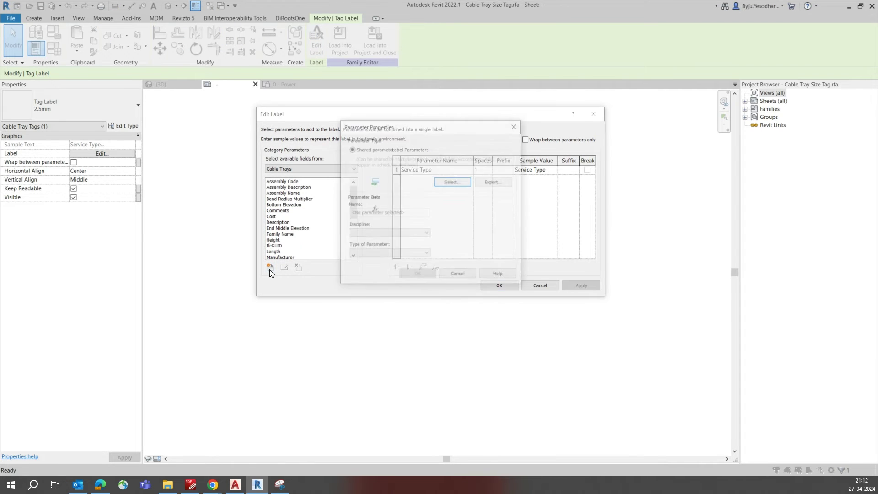
click(452, 181)
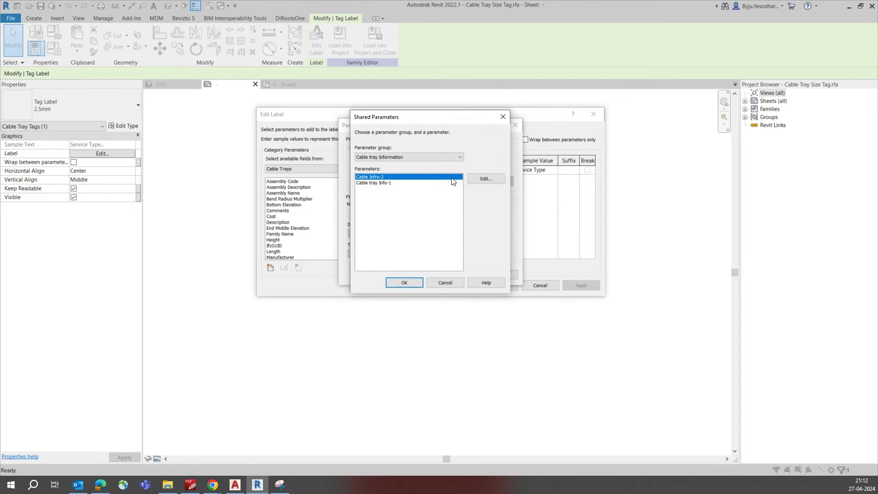
click(378, 183)
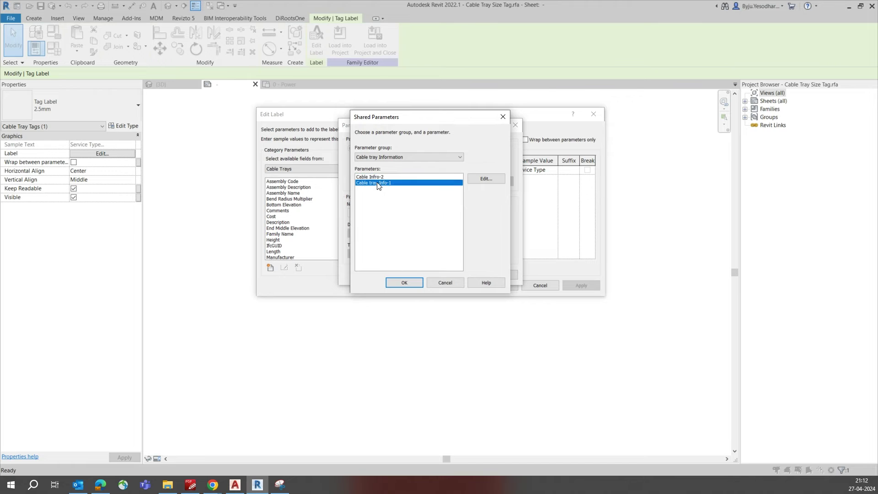
click(377, 177)
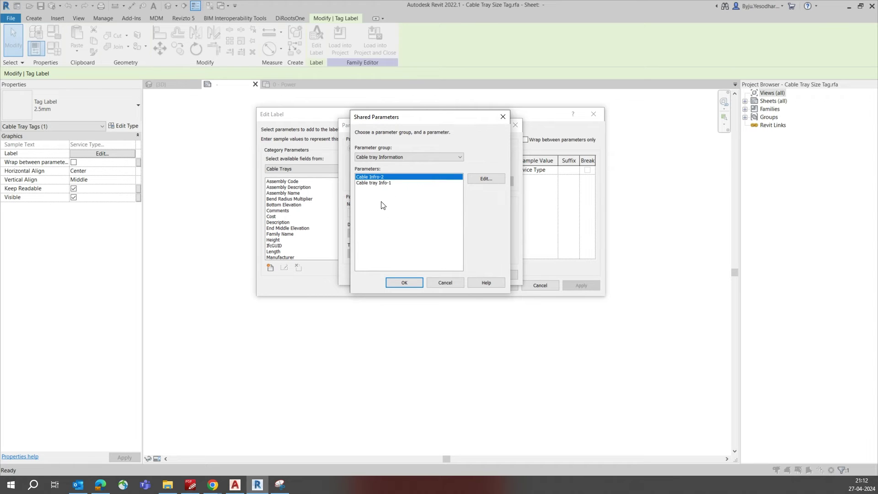
click(405, 282)
click(411, 273)
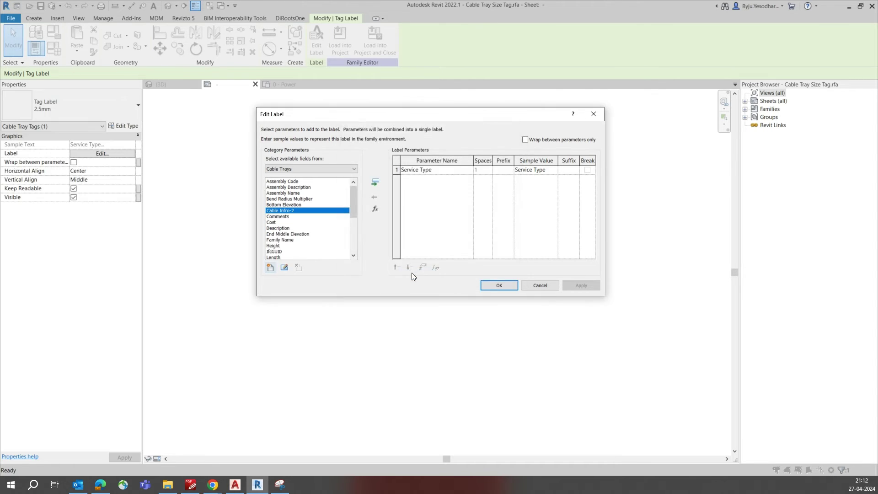
double_click(288, 212)
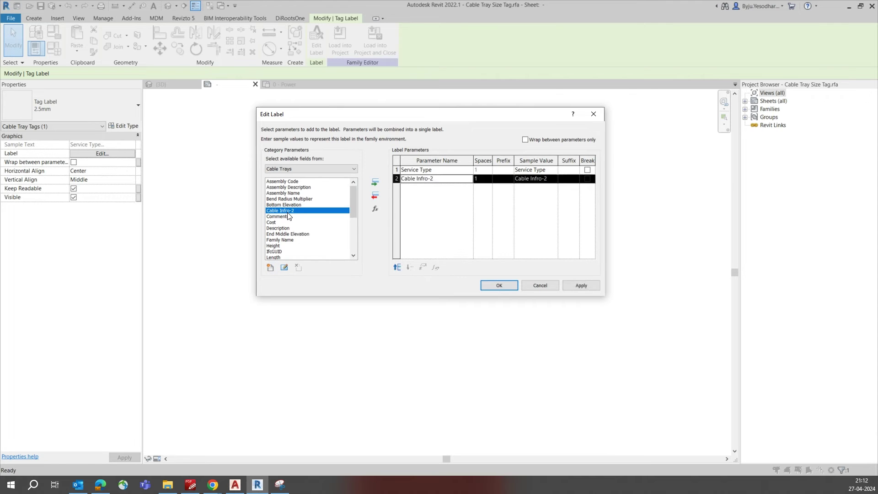
- Try to import the shared parameter Cable tray Info-1 into the label's available fields, and accept the label edits
click(270, 268)
click(452, 181)
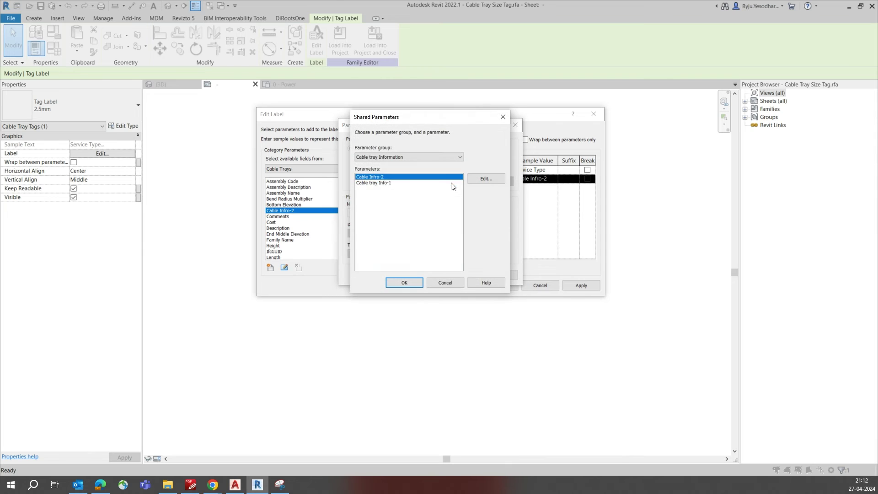
click(393, 183)
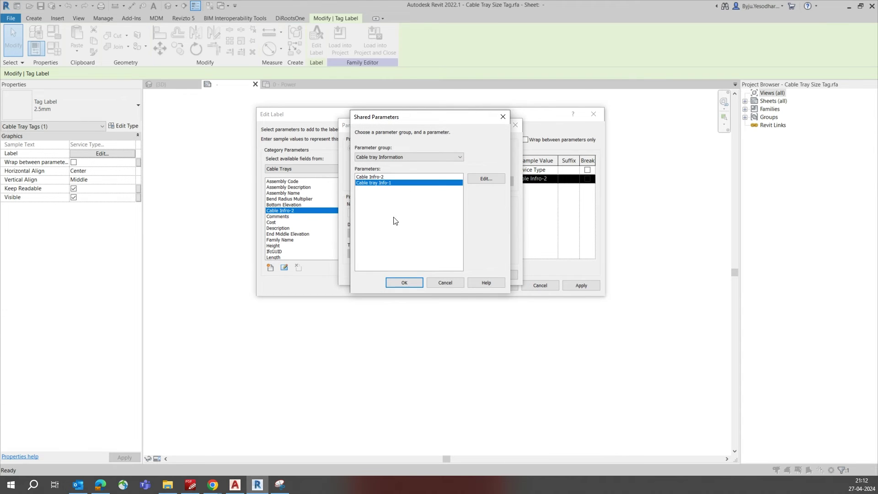
click(405, 281)
click(413, 278)
click(499, 286)
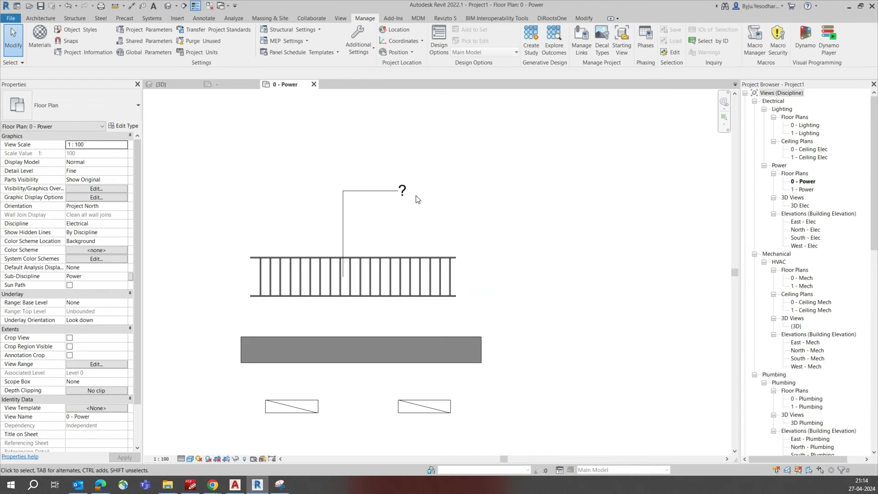
- Reopen the family of the ladder cable tray's tag from the power plan and remove Service Type from its label
click(416, 195)
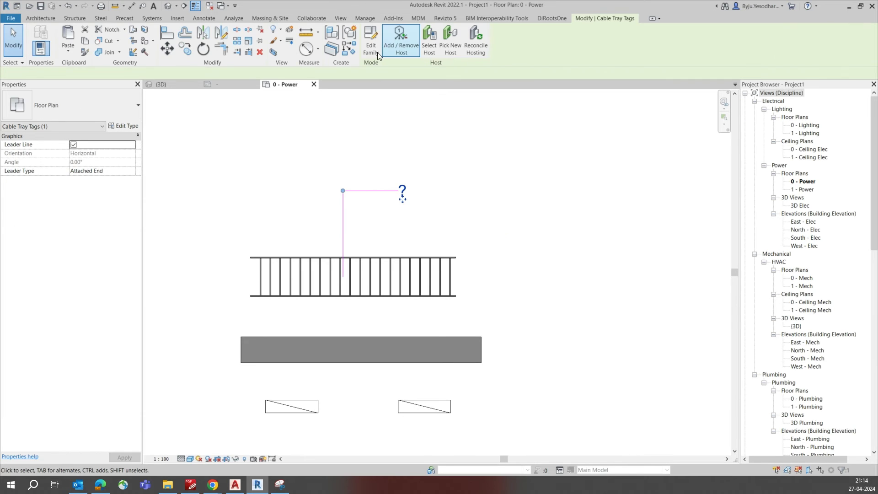
double_click(425, 183)
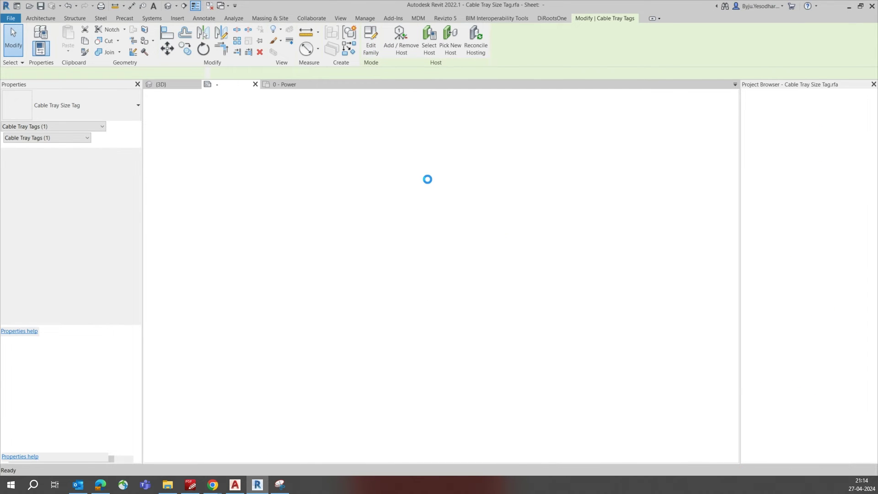
click(384, 239)
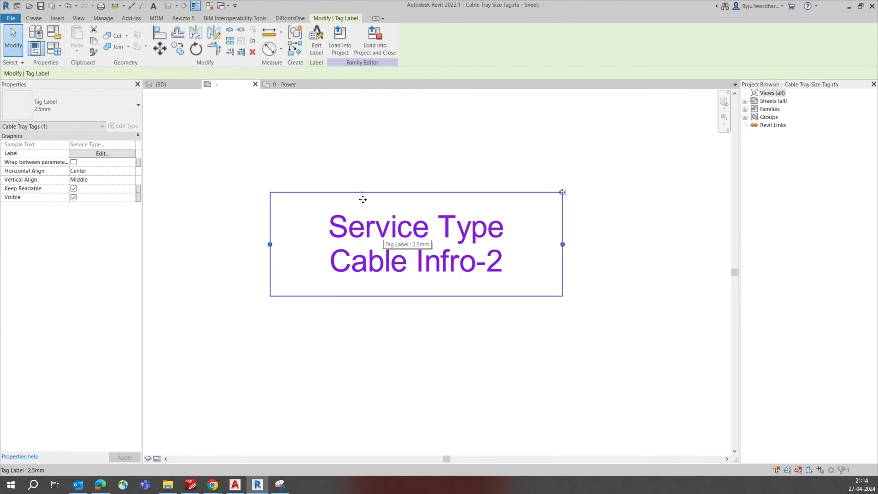
click(113, 154)
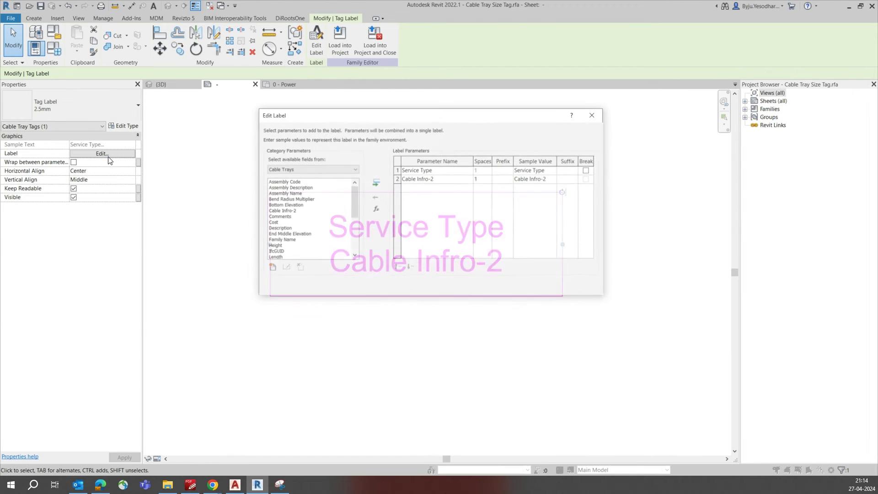
click(396, 169)
click(375, 196)
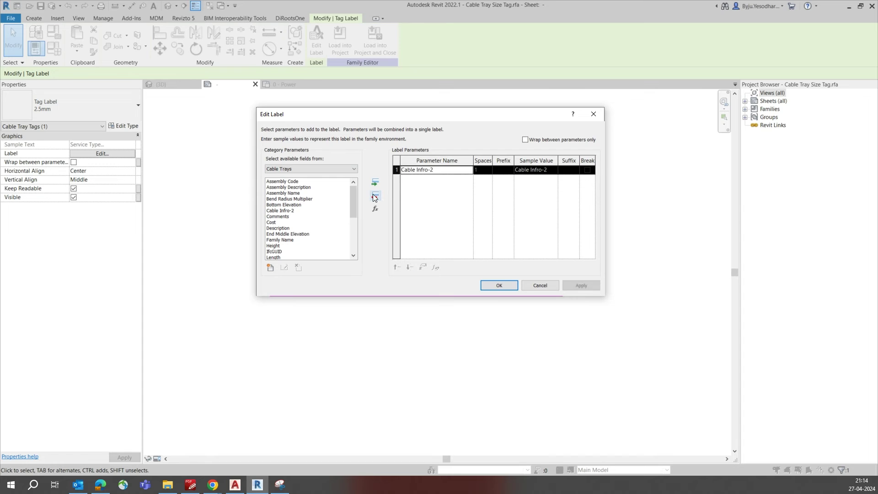
- Import the shared parameter Cable tray Info-1, add it to the tag label below Cable Infro-2, and accept the label edits
scroll(291, 219, down, 5)
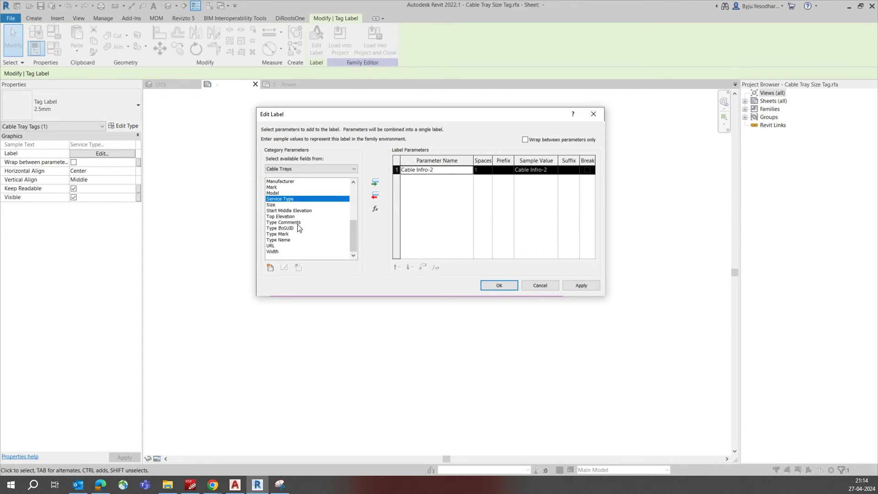
click(270, 269)
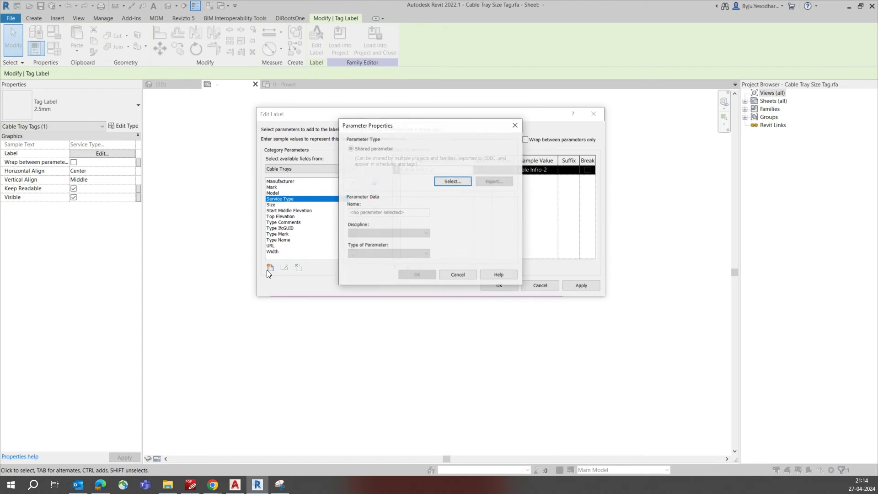
click(444, 183)
click(379, 183)
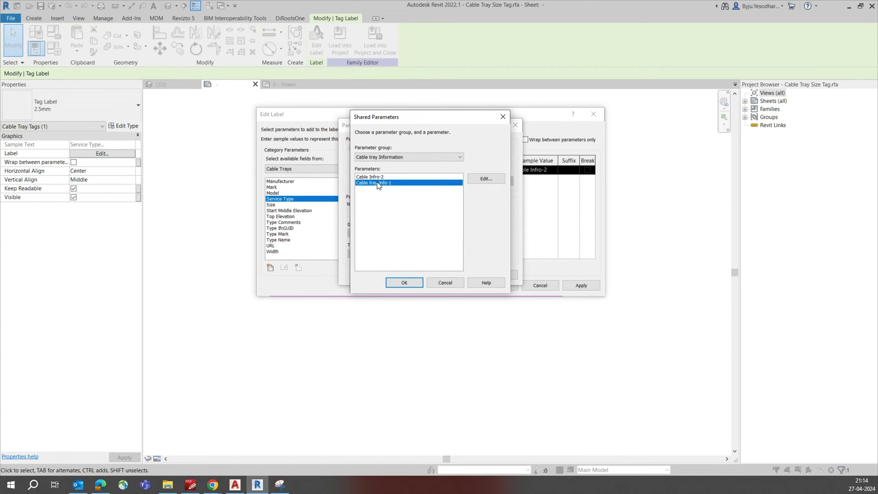
click(480, 180)
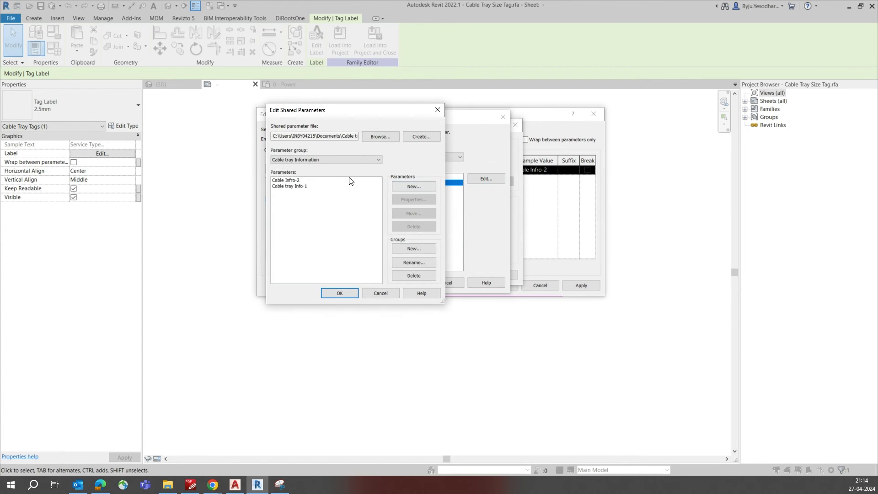
click(293, 186)
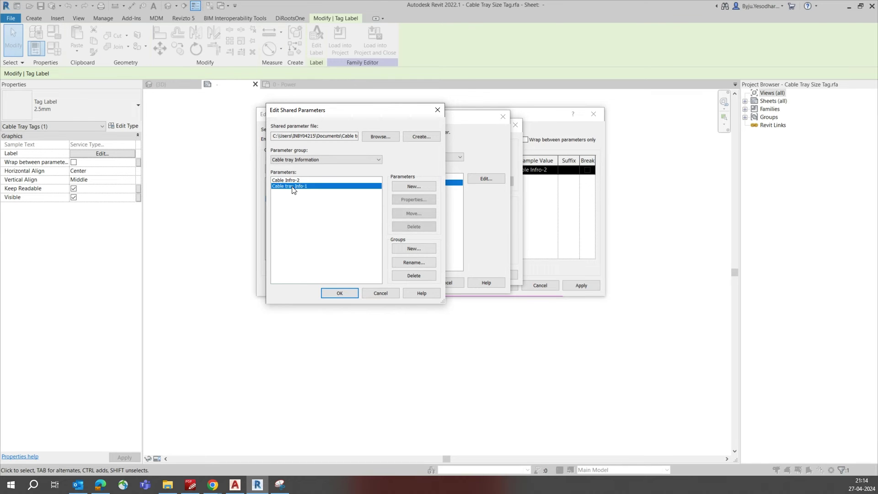
click(340, 296)
double_click(377, 182)
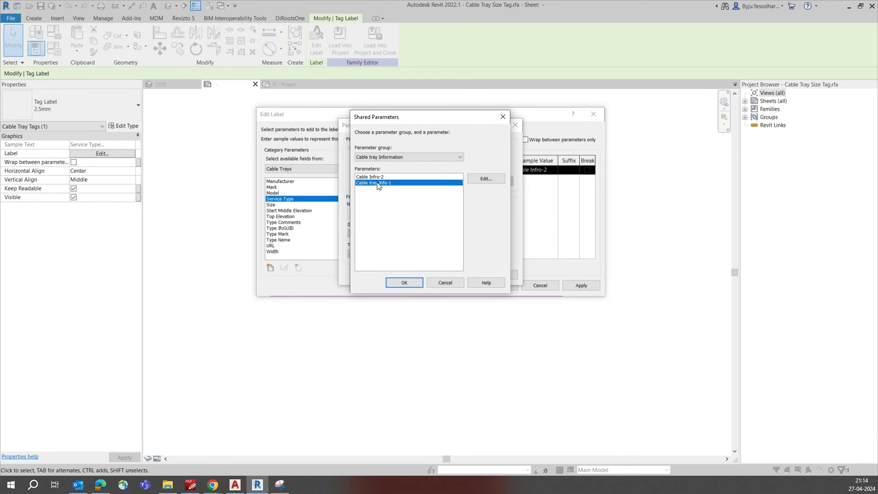
click(411, 273)
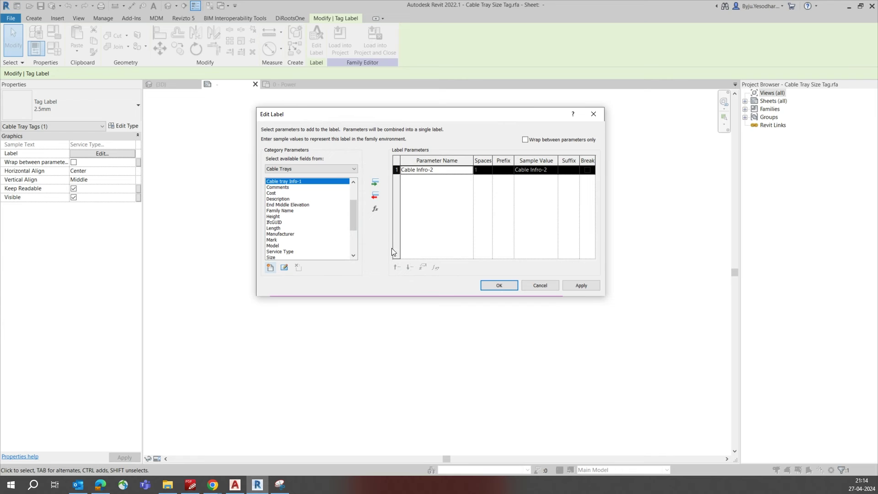
double_click(284, 181)
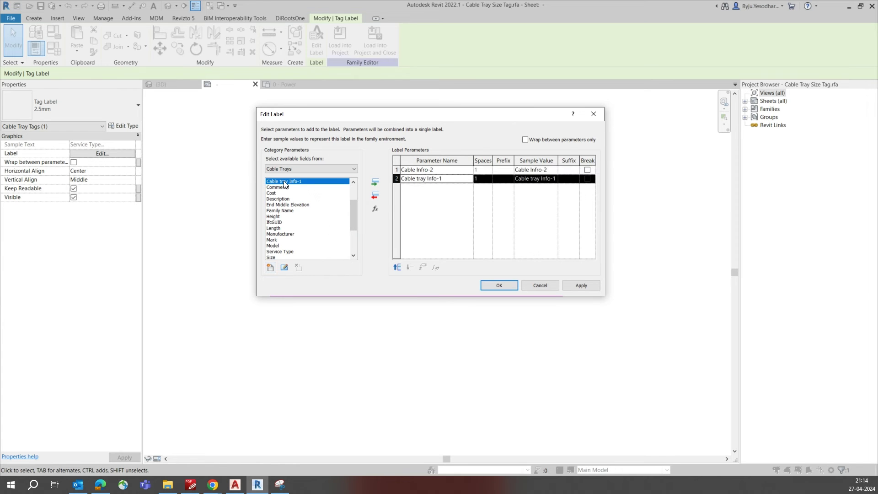
click(492, 286)
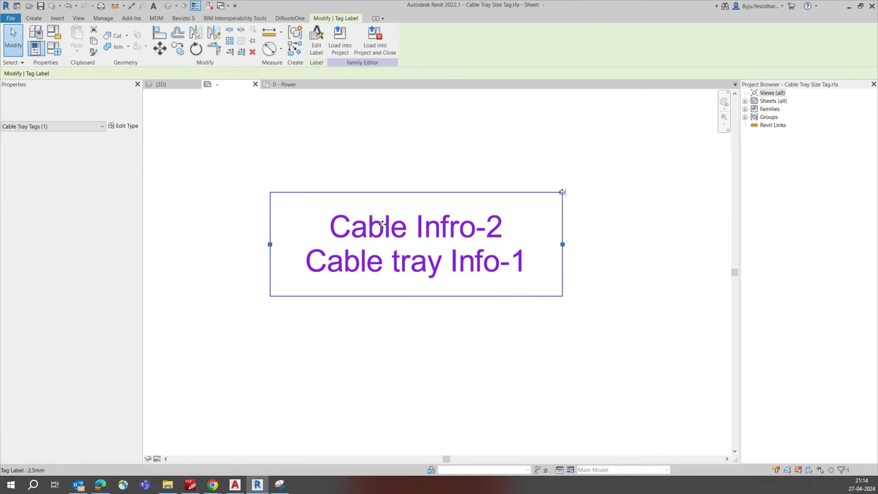
- Load the edited Cable Tray Size Tag family into the project, overwriting the existing version and its parameter values
click(339, 46)
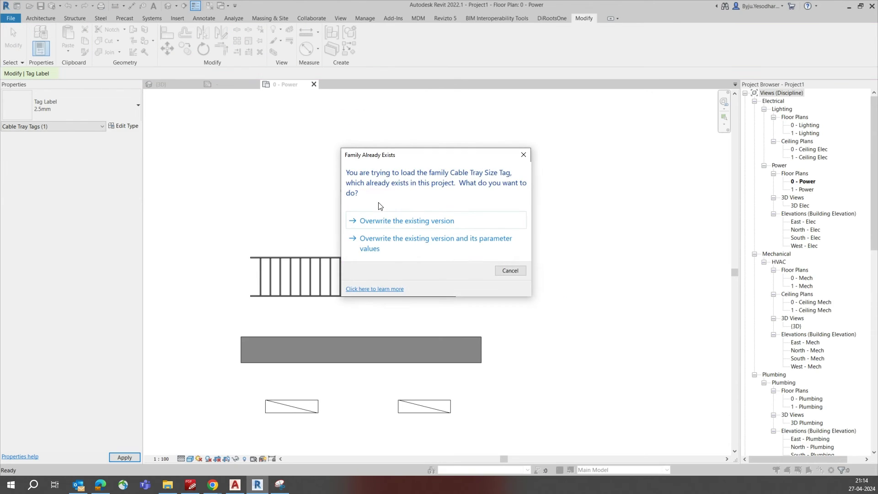
click(391, 241)
click(391, 238)
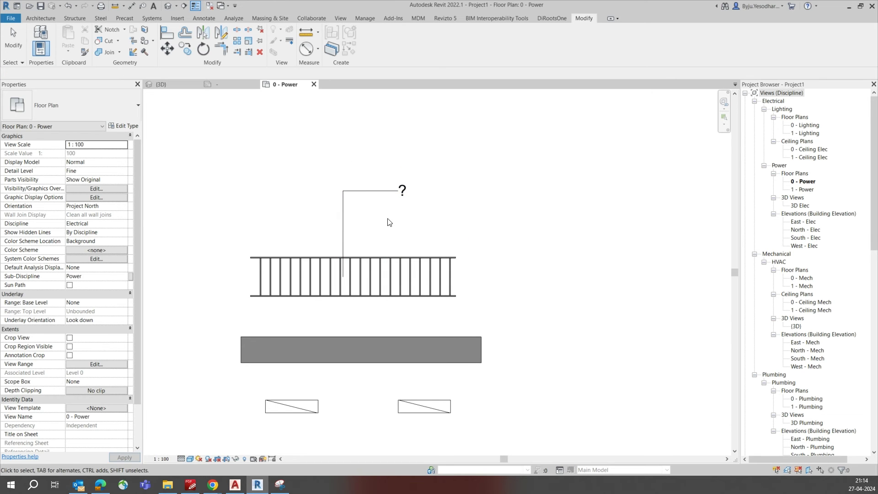
- Create a new schedule for the Cable Trays category
click(202, 18)
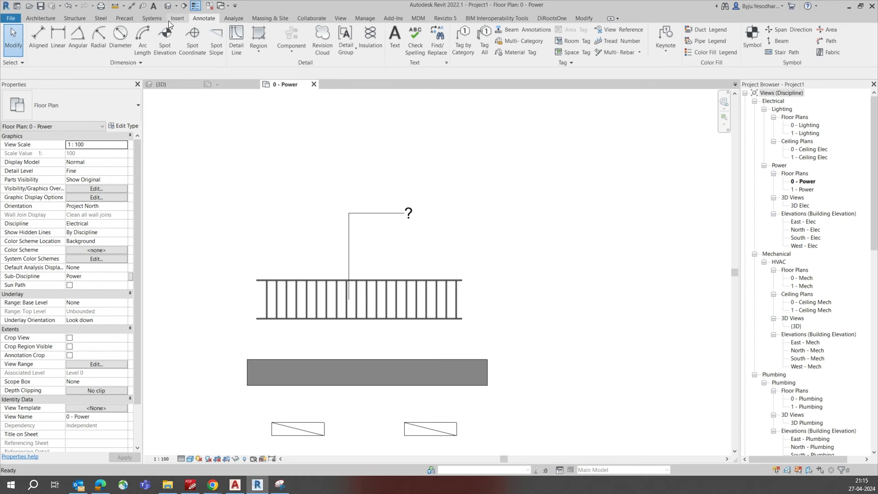
click(342, 21)
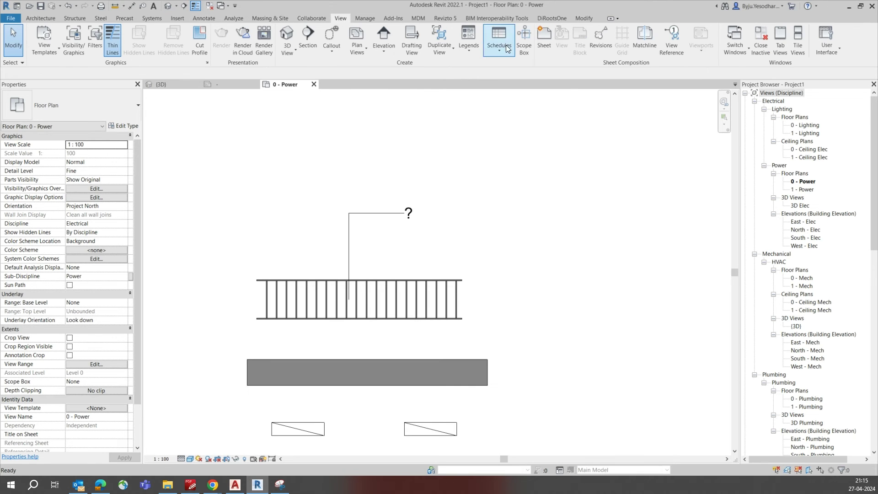
click(503, 38)
click(520, 66)
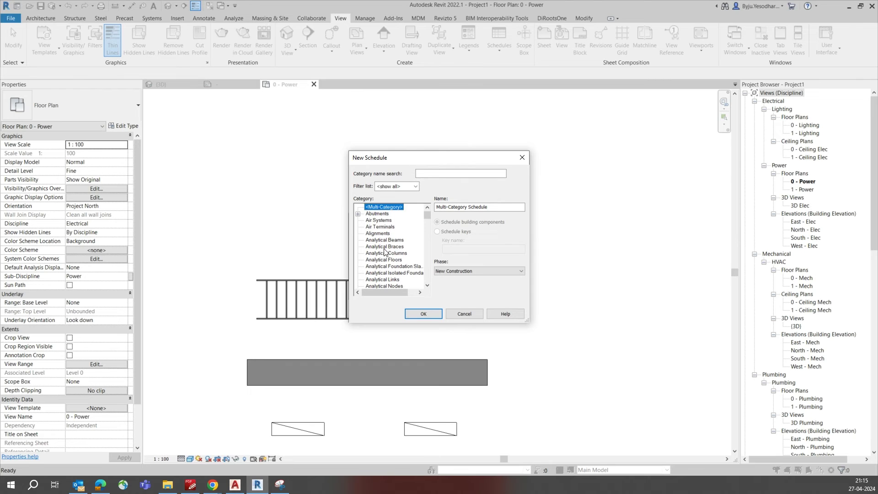
click(384, 247)
scroll(388, 254, down, 1)
scroll(388, 255, down, 3)
click(385, 261)
scroll(384, 269, down, 1)
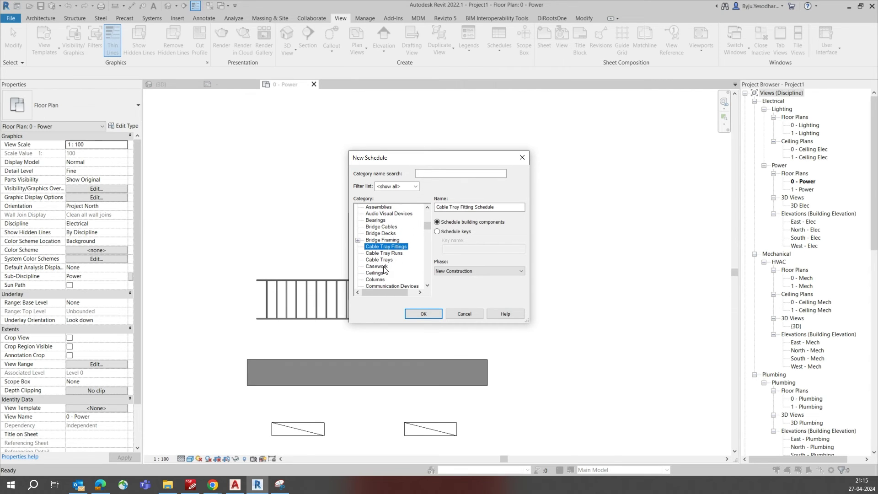
double_click(380, 260)
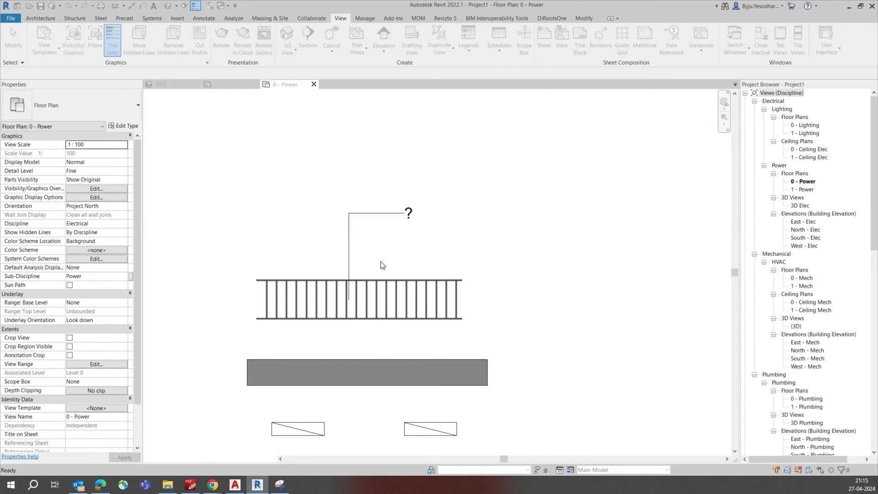
- Add the shared parameter Cable Infro-2 from the Cable tray Information group to the schedule's fields
scroll(359, 233, down, 4)
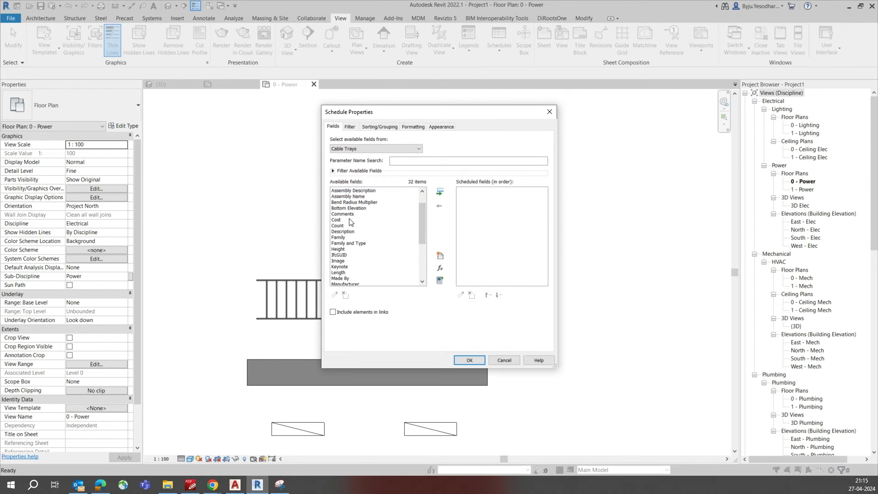
scroll(370, 230, up, 2)
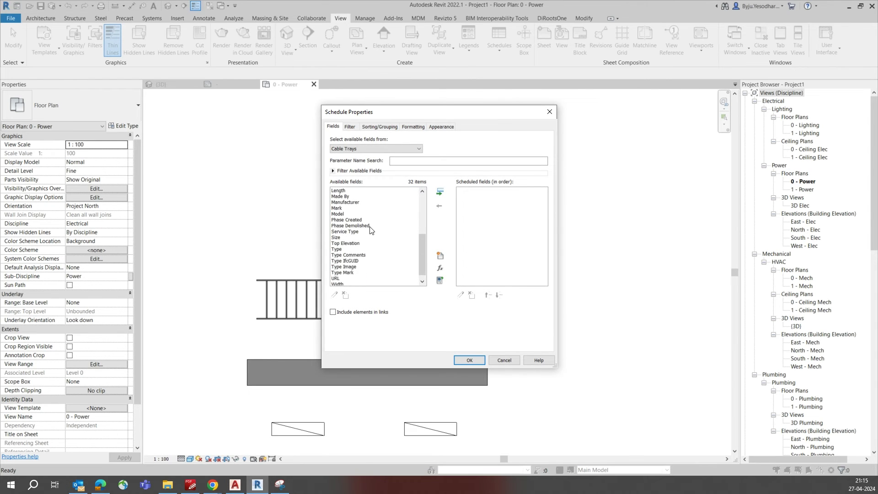
scroll(373, 231, up, 3)
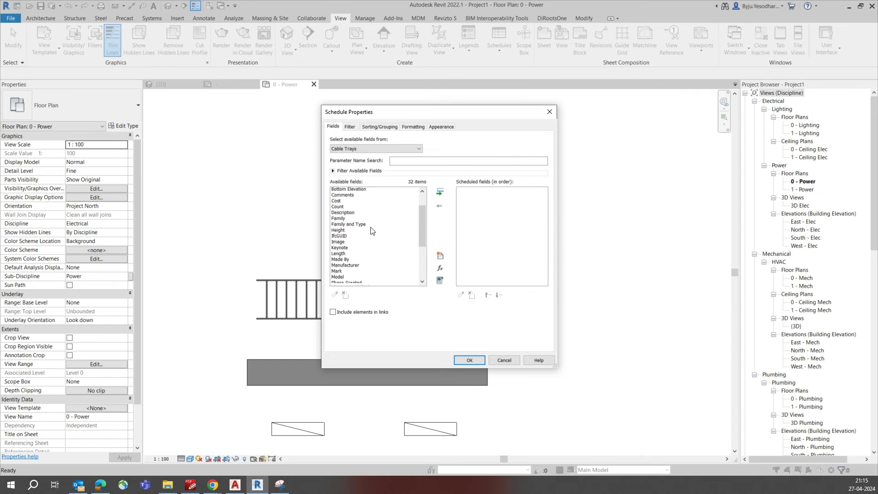
click(440, 255)
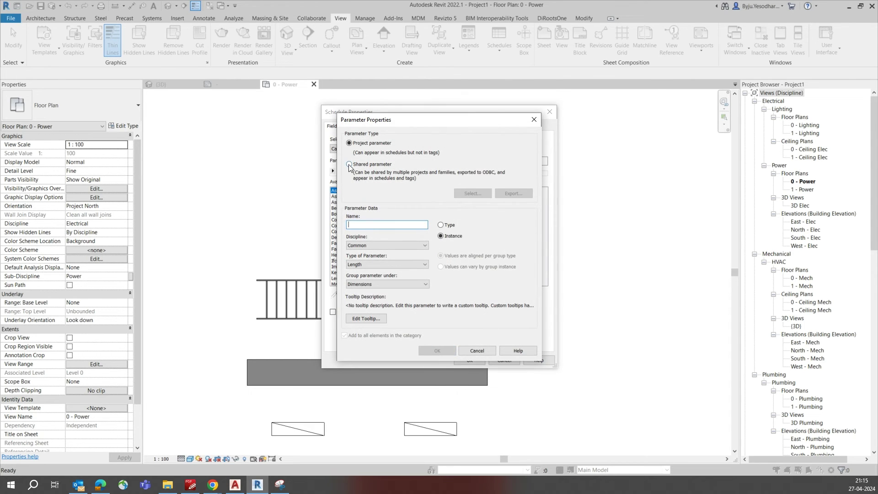
click(350, 164)
click(463, 193)
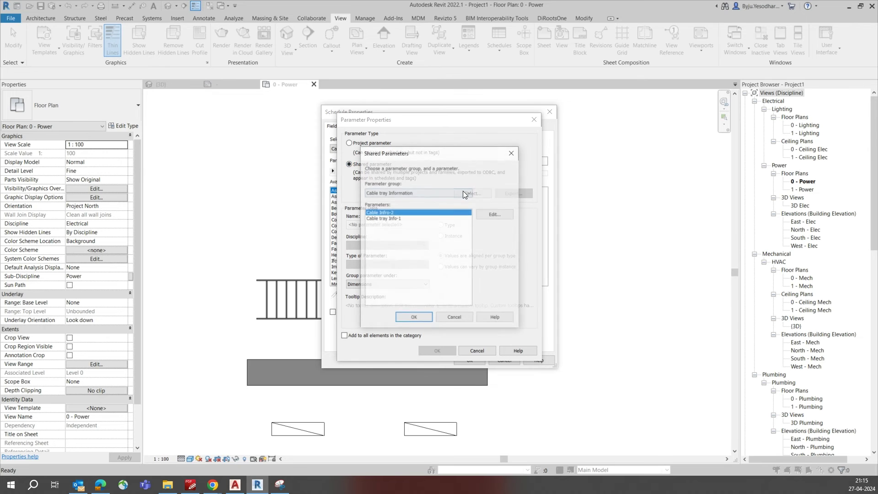
click(414, 318)
click(437, 351)
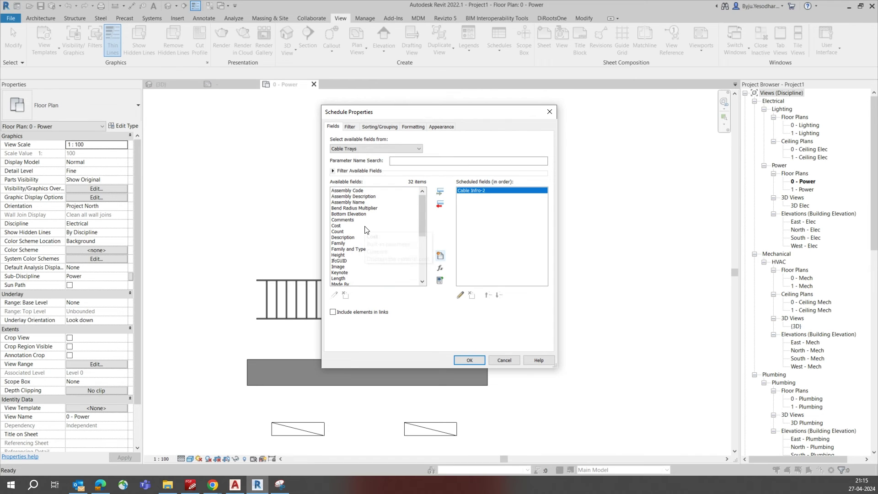
- Add the shared parameter Cable tray Info-1 as the second field of the cable tray schedule
click(440, 255)
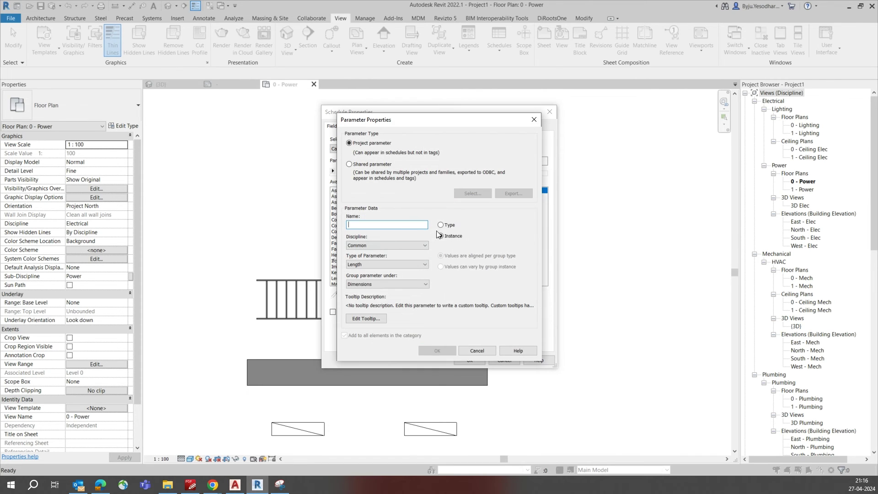
click(351, 163)
click(473, 196)
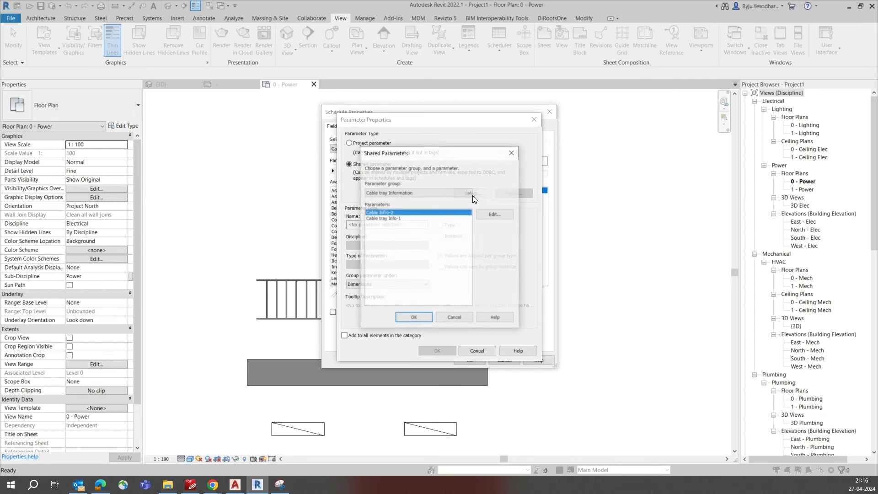
double_click(402, 266)
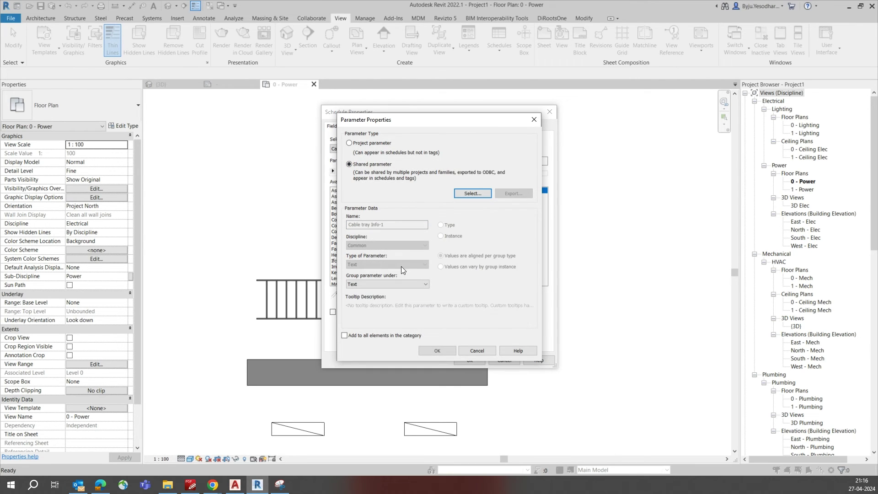
click(433, 349)
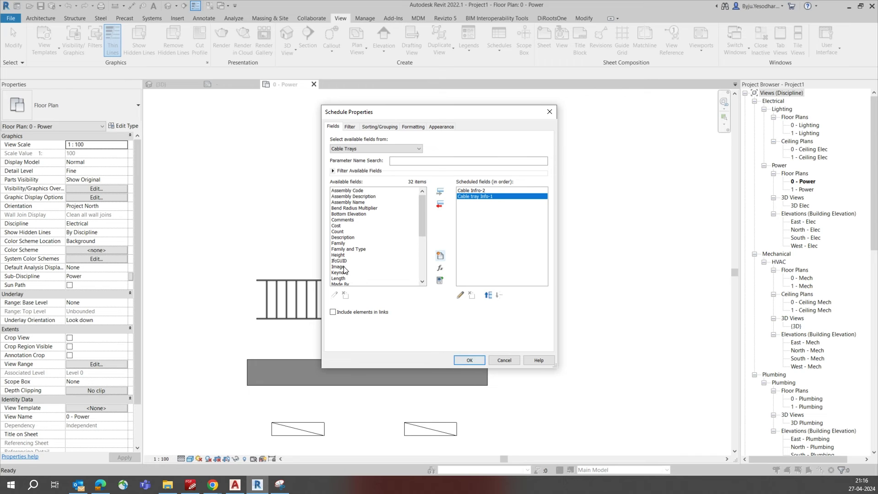
- Add the Family, Made By and Size fields to the cable tray schedule and generate it
double_click(338, 243)
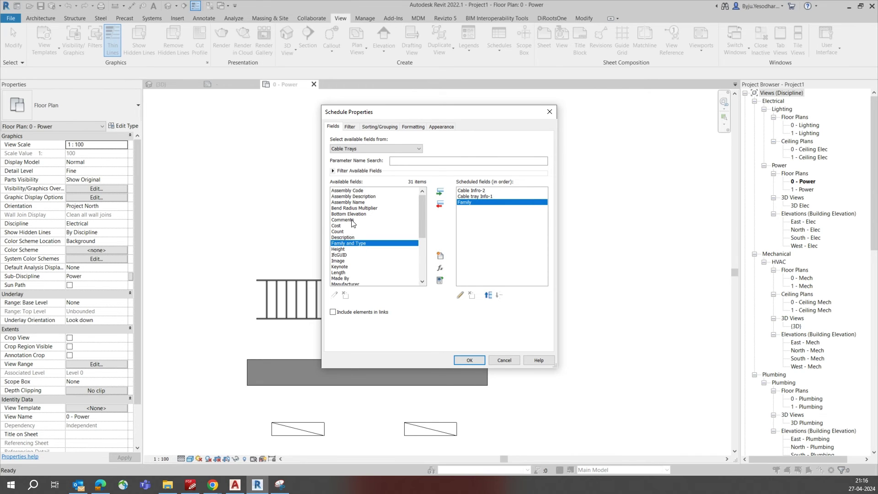
scroll(353, 223, down, 2)
double_click(343, 244)
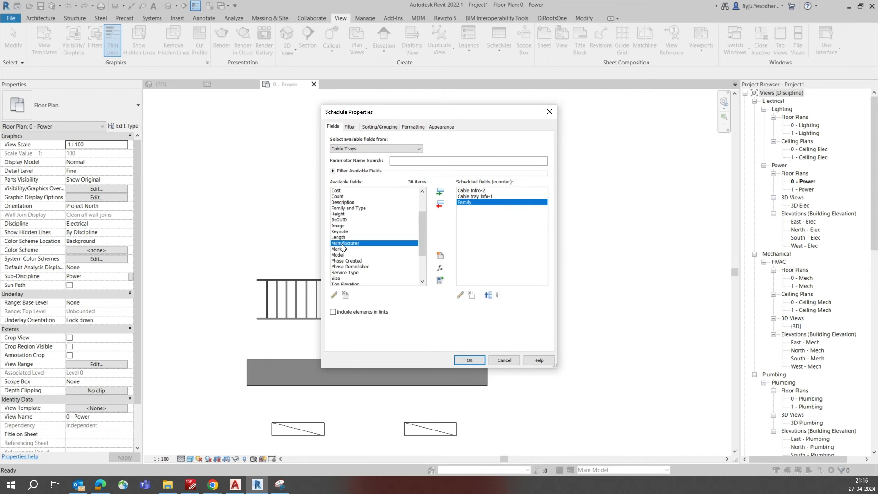
scroll(353, 272, down, 3)
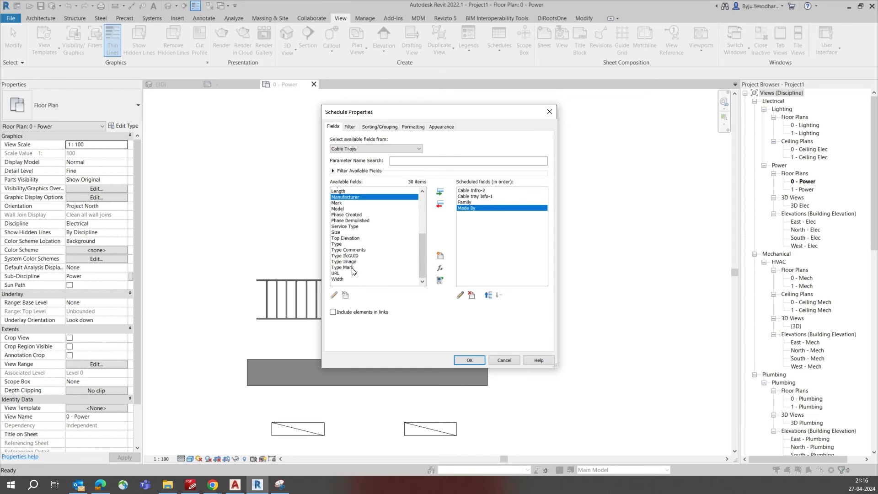
double_click(351, 232)
click(468, 361)
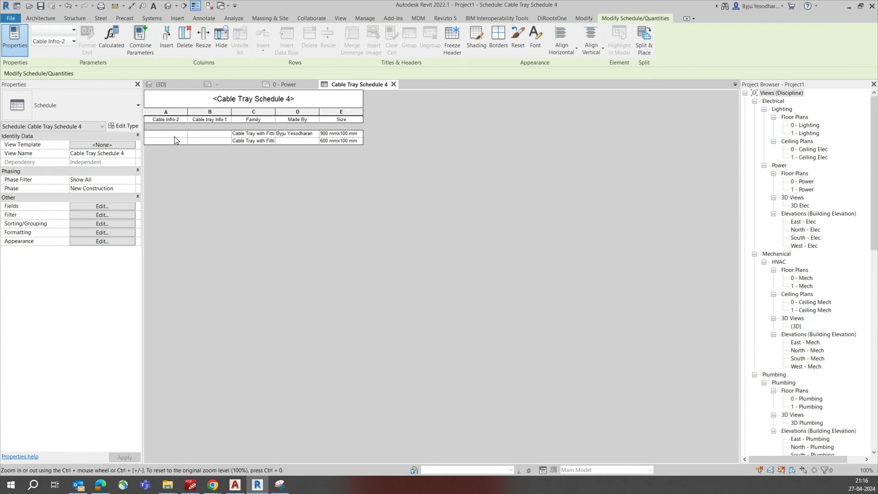
- Fill in Made By for the 600 mm x 100 mm cable tray with the same person's name as the other tray
click(174, 136)
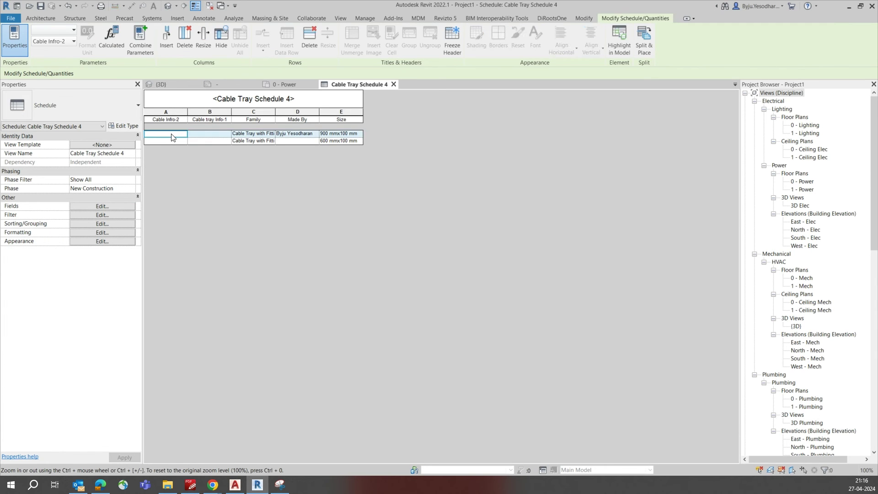
click(196, 142)
click(288, 142)
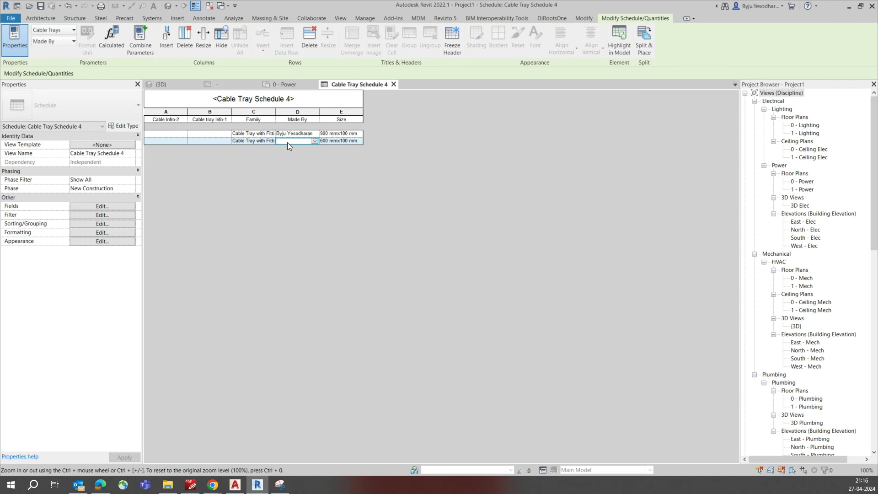
click(315, 142)
click(302, 149)
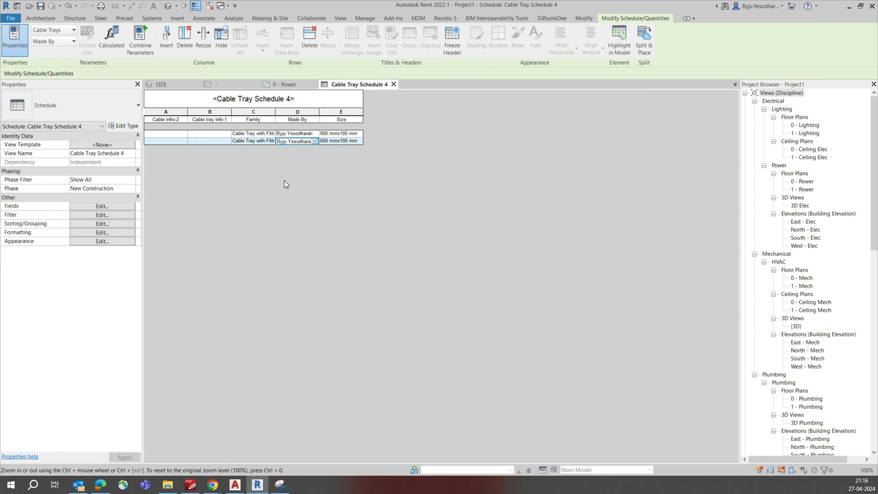
click(211, 134)
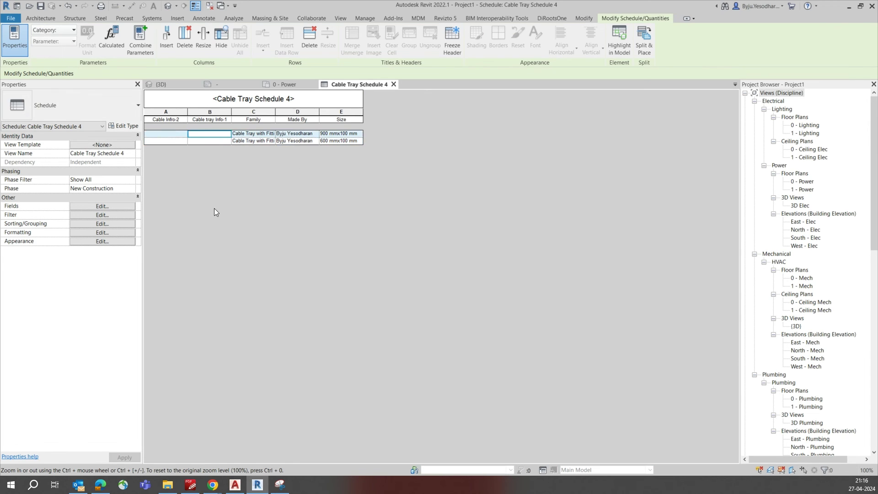
- Return to the 0 - Power floor plan and check the tag on the ladder cable tray
click(279, 85)
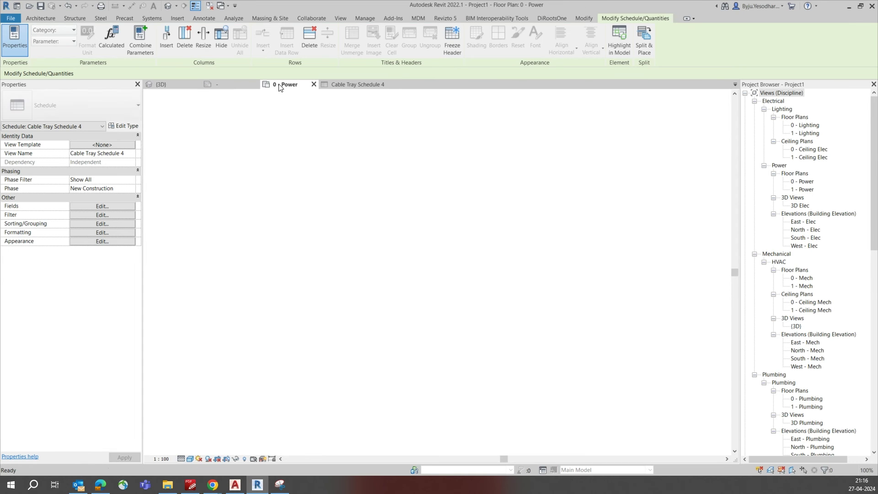
click(384, 229)
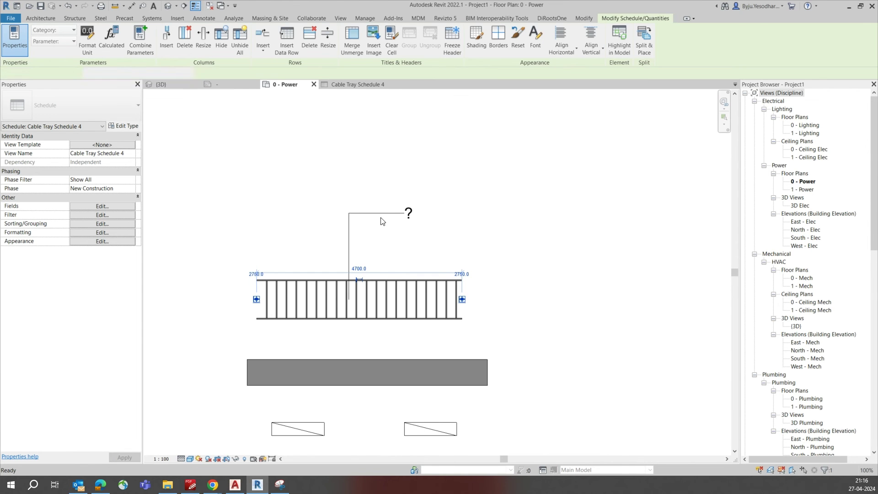
click(409, 223)
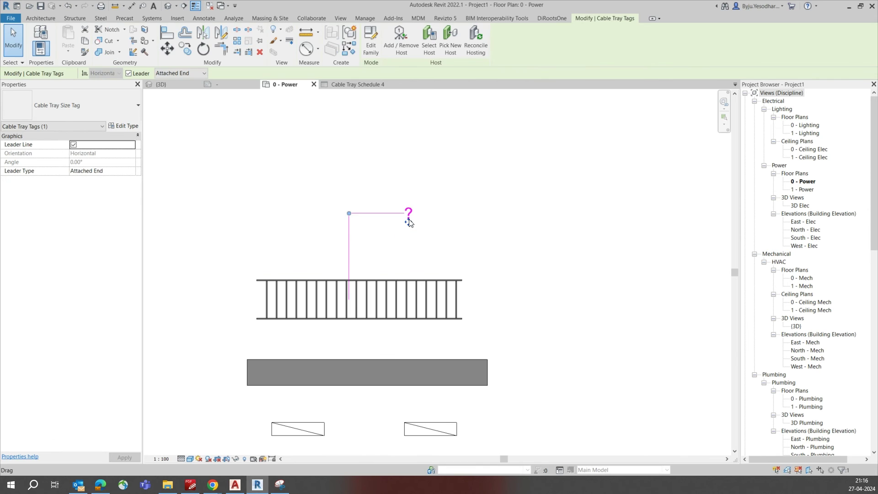
click(183, 159)
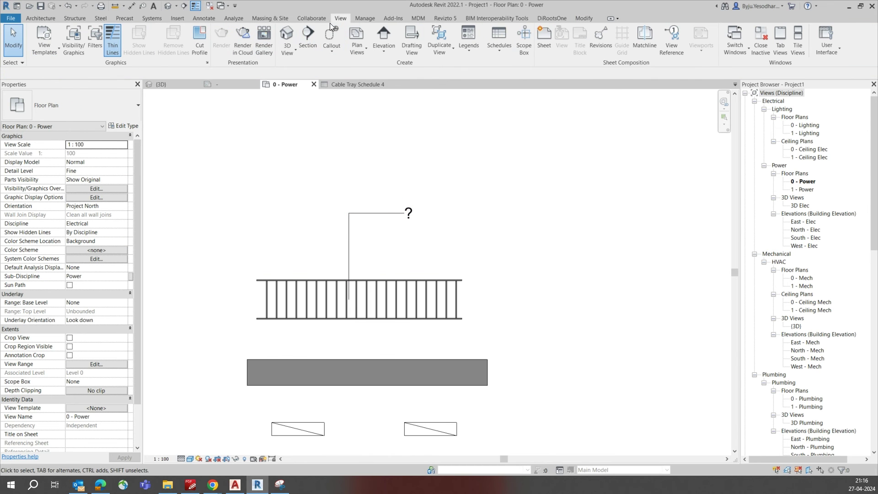
- Create a shared parameter called name in the Cable tray Information group, with discipline Common and type Text
click(369, 20)
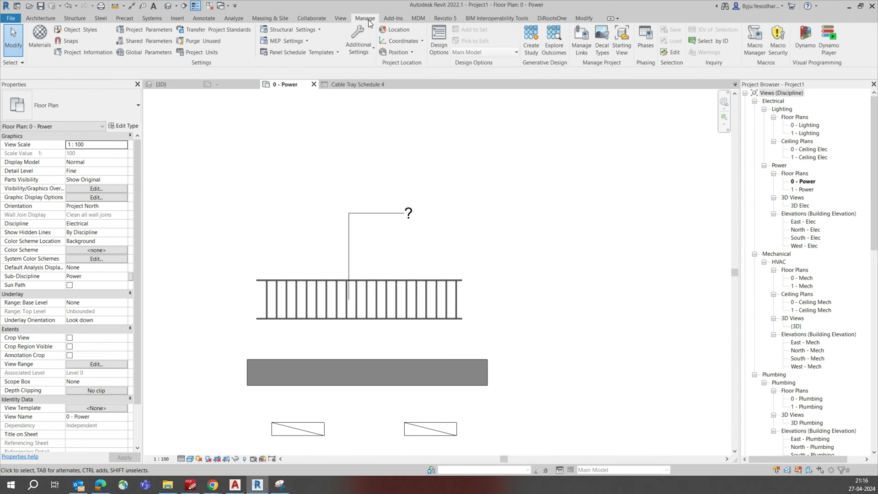
click(142, 40)
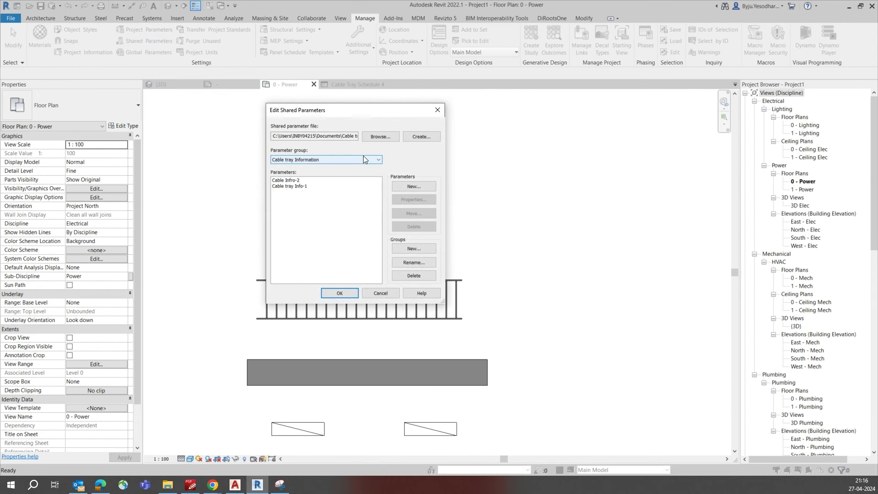
click(417, 187)
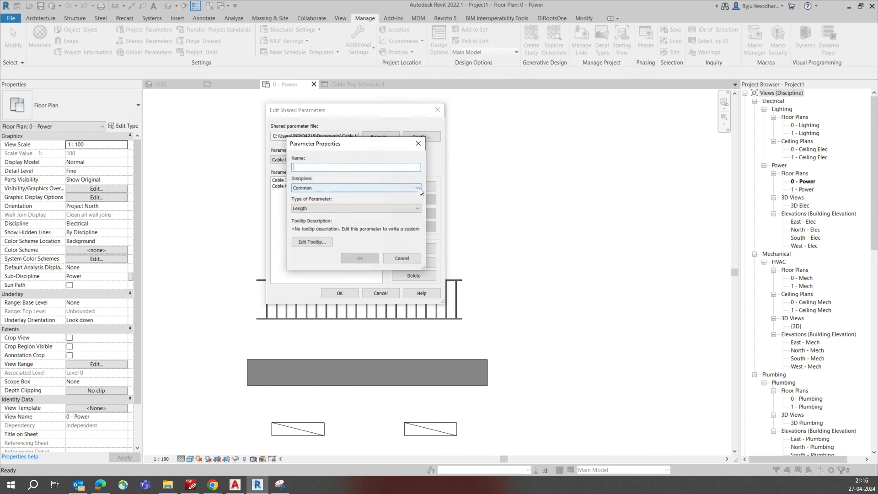
click(330, 188)
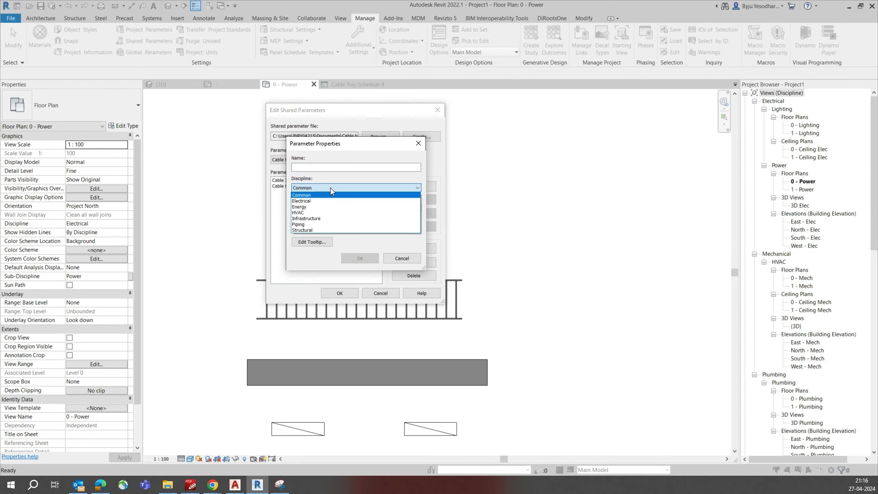
click(306, 195)
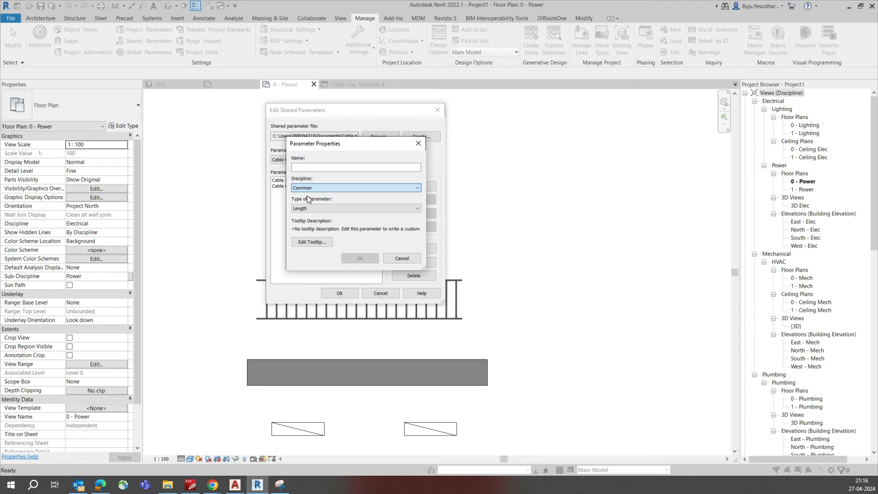
click(319, 208)
click(319, 207)
click(308, 167)
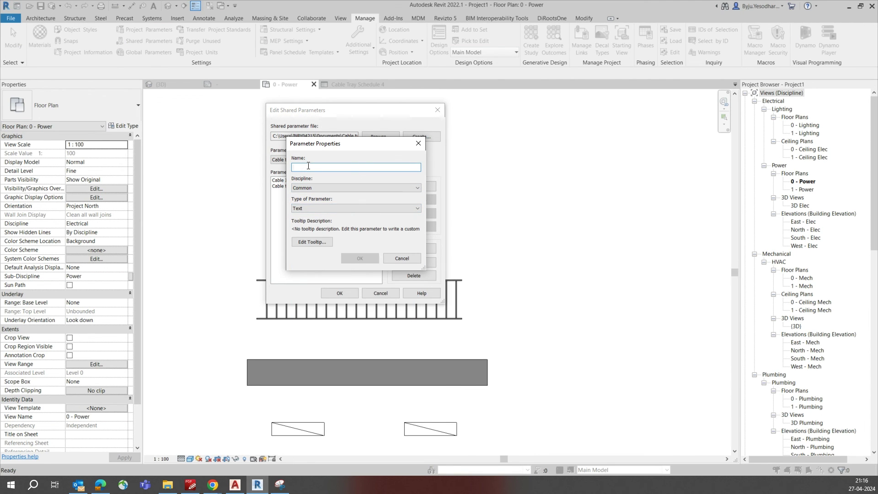
text(name)
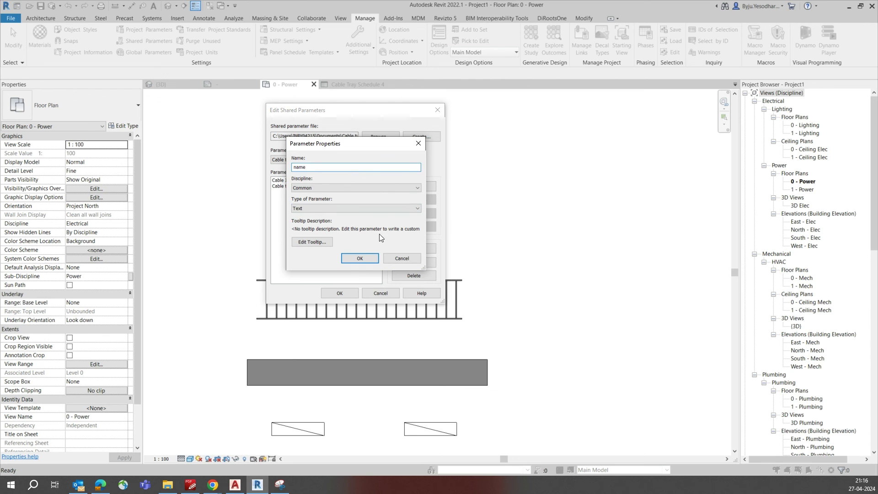
click(360, 259)
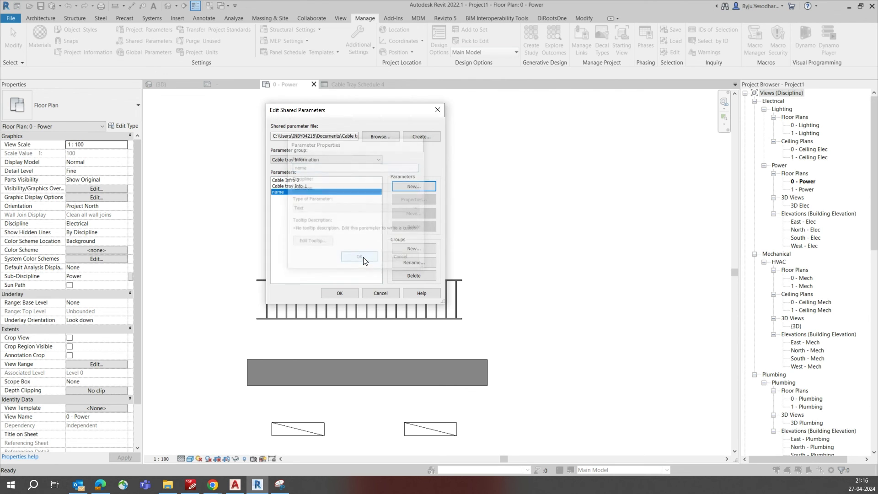
click(331, 296)
- Start a new schedule of building components for the Lighting Fixtures category from the 0 - Power floor plan, with phase New Construction
click(360, 86)
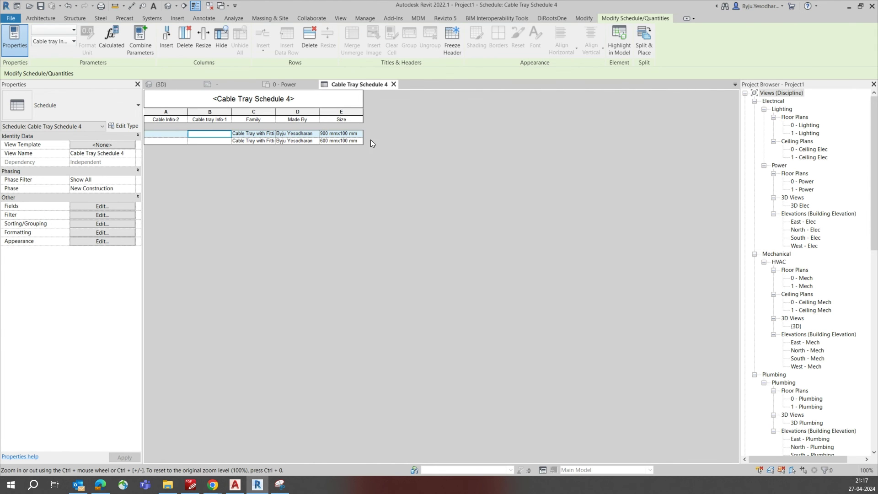
click(284, 85)
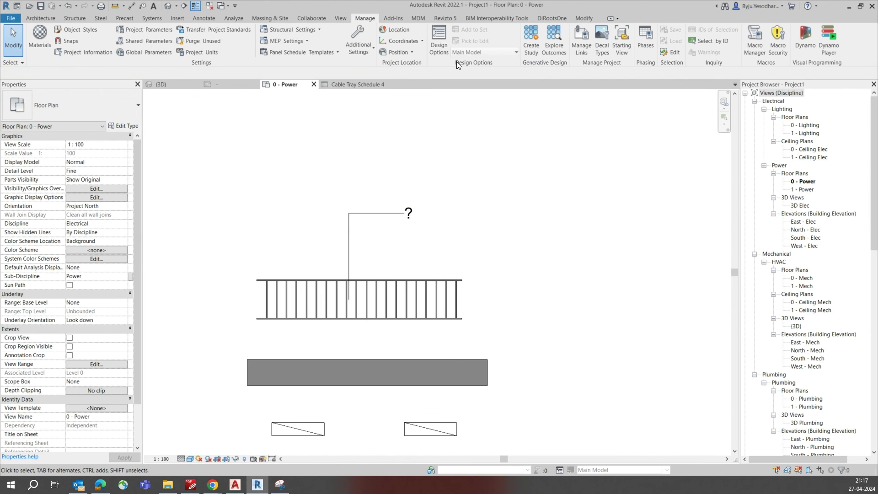
click(345, 18)
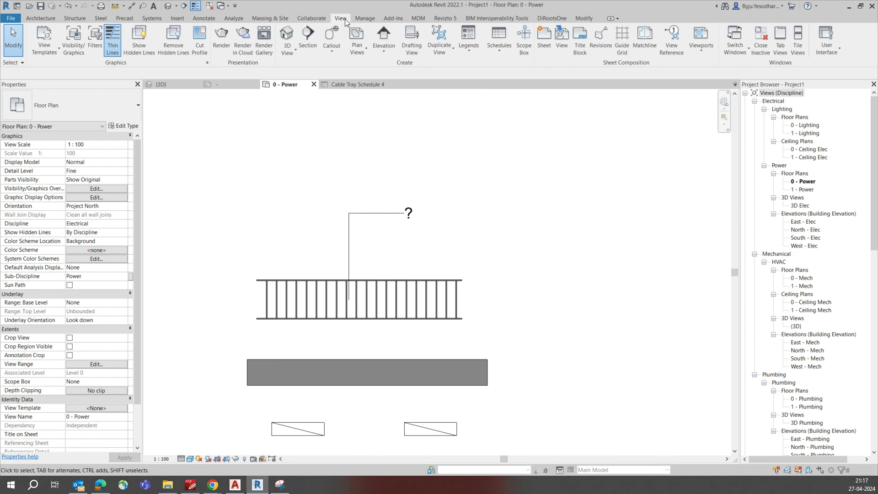
click(507, 42)
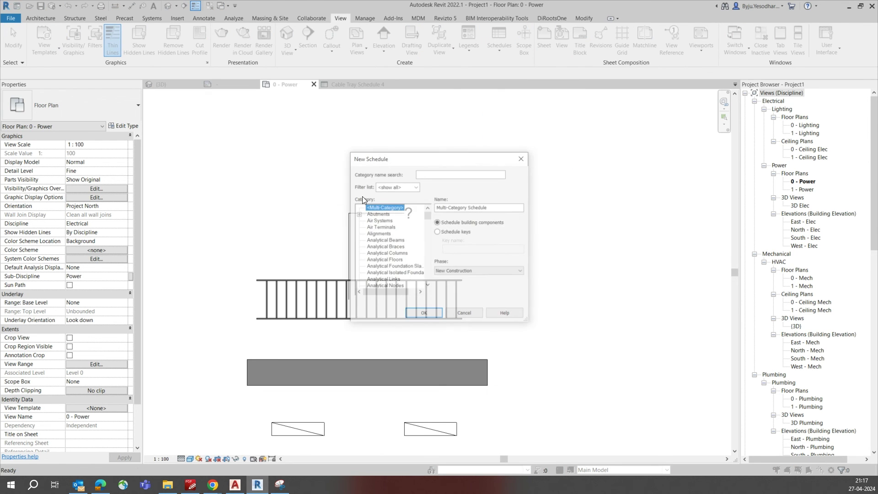
click(387, 254)
scroll(386, 254, down, 10)
click(386, 250)
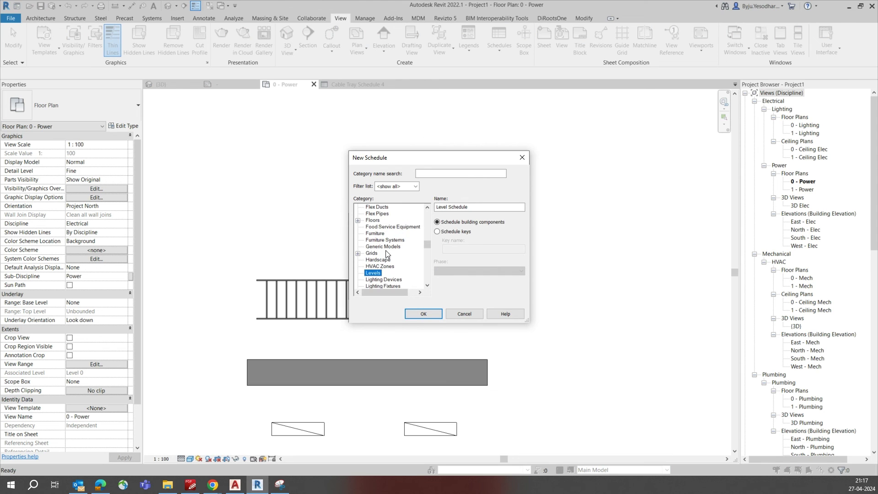
click(383, 273)
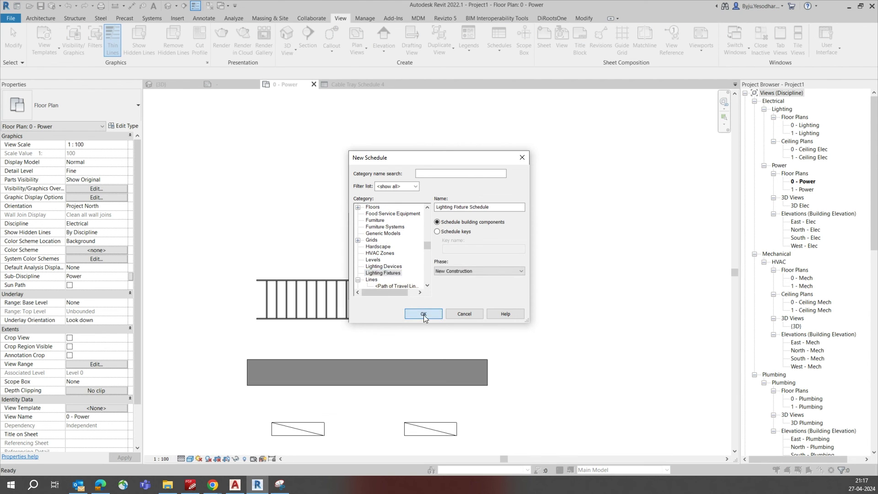
click(424, 314)
- Add the shared parameter Cable Infro-2 from the Cable tray Information group to the lighting fixture schedule's fields
scroll(368, 256, down, 5)
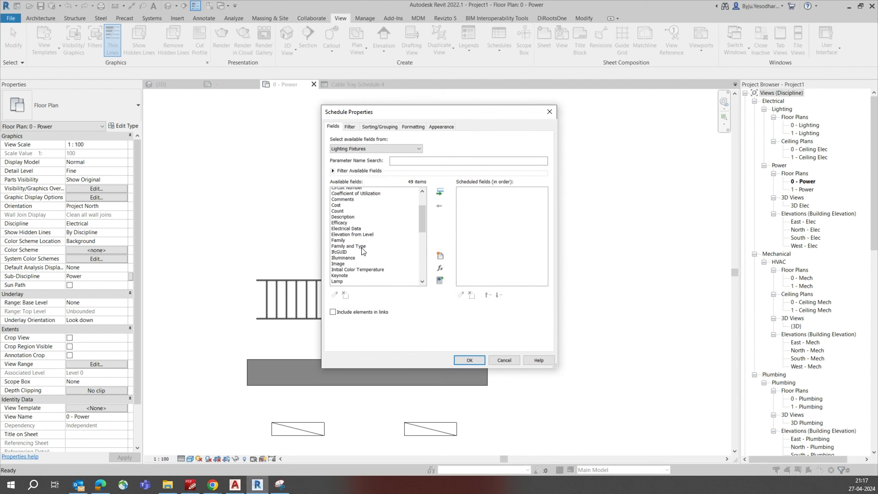
scroll(371, 269, down, 7)
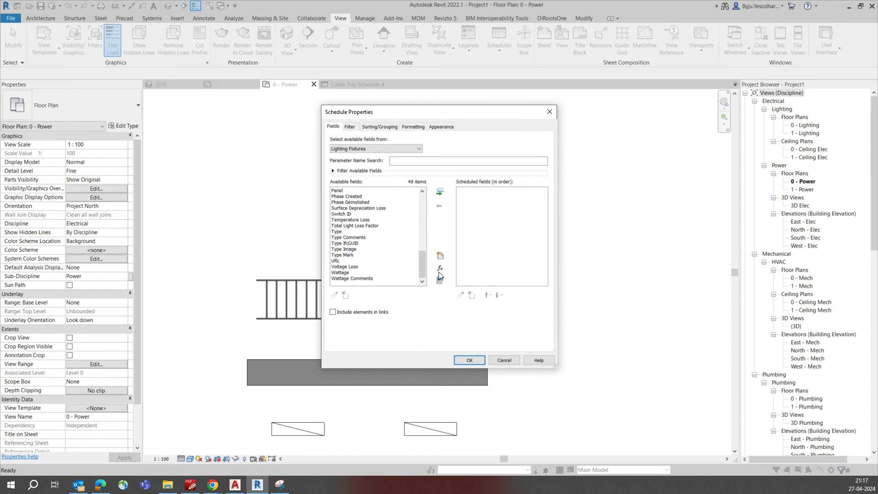
click(440, 256)
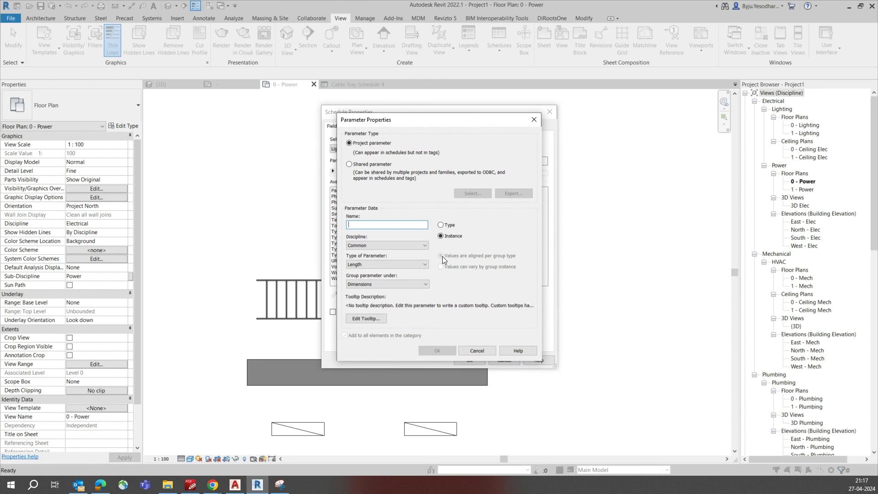
click(355, 173)
click(471, 193)
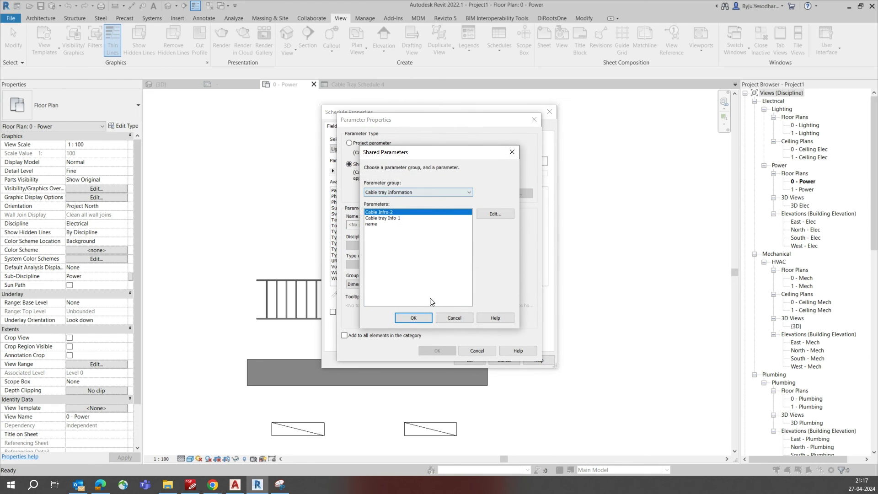
click(414, 317)
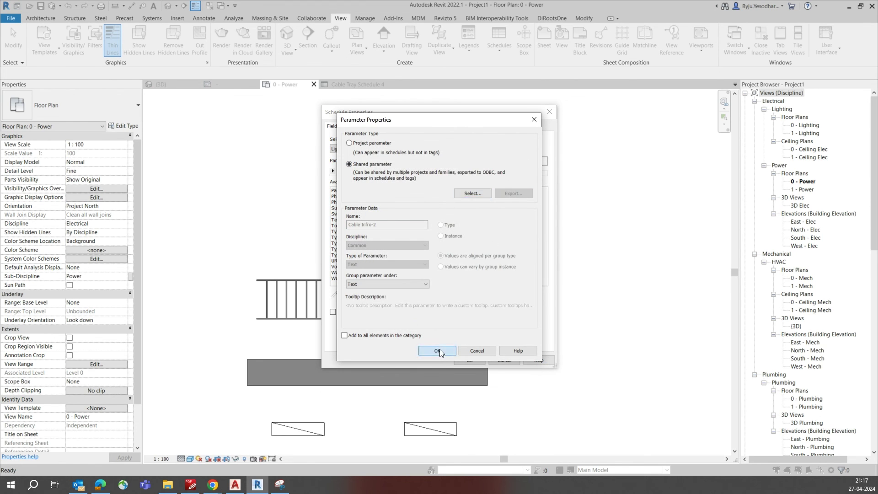
click(439, 350)
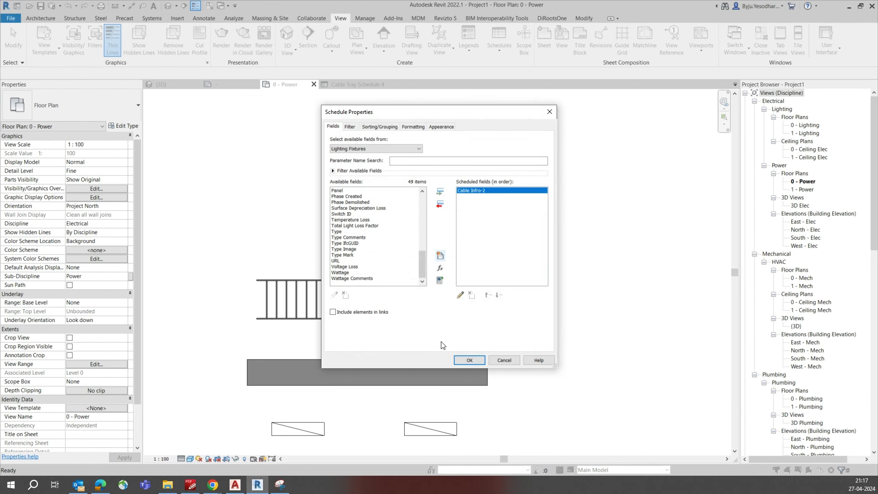
- Add the shared parameter called name as the second field and generate the Lighting Fixture Schedule
click(440, 256)
click(361, 165)
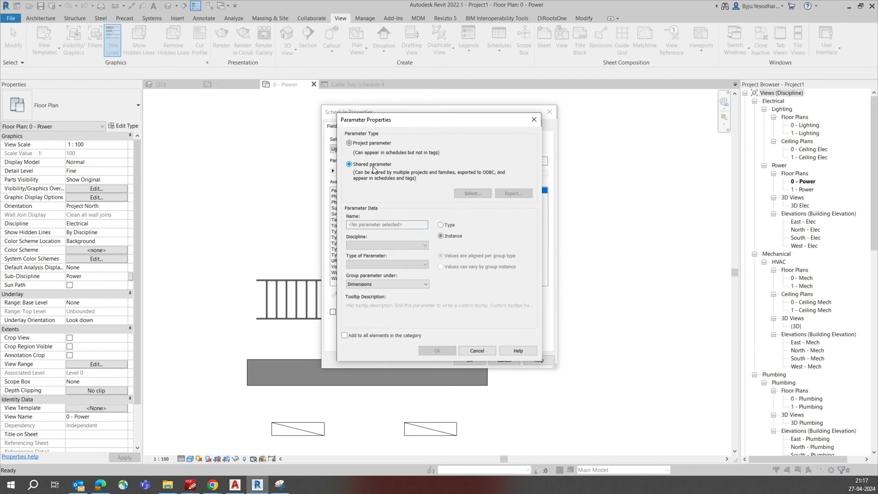
click(473, 194)
click(372, 224)
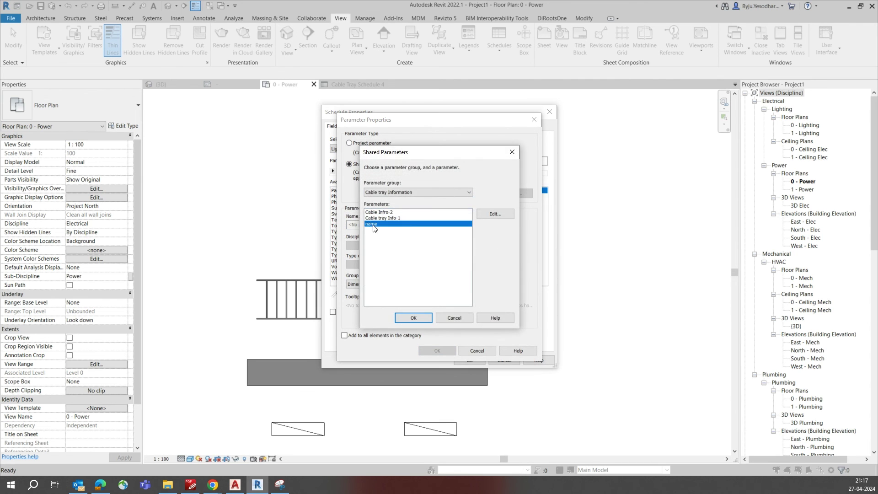
click(424, 318)
click(437, 352)
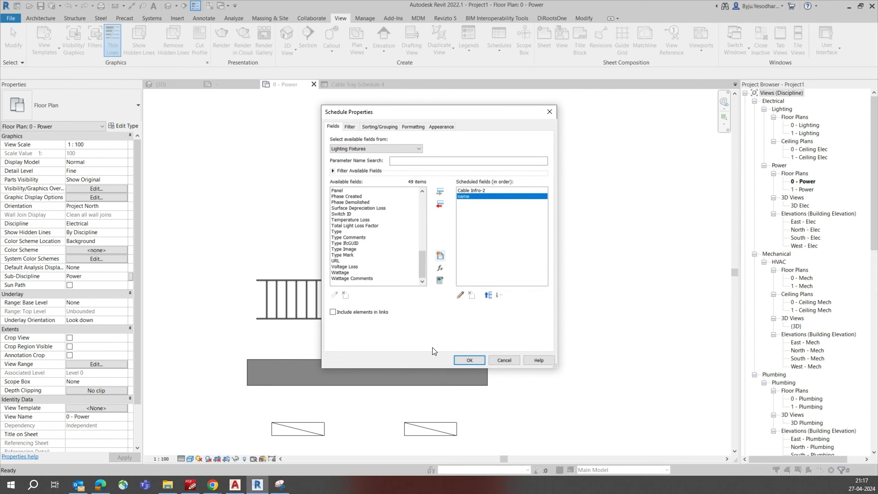
click(469, 360)
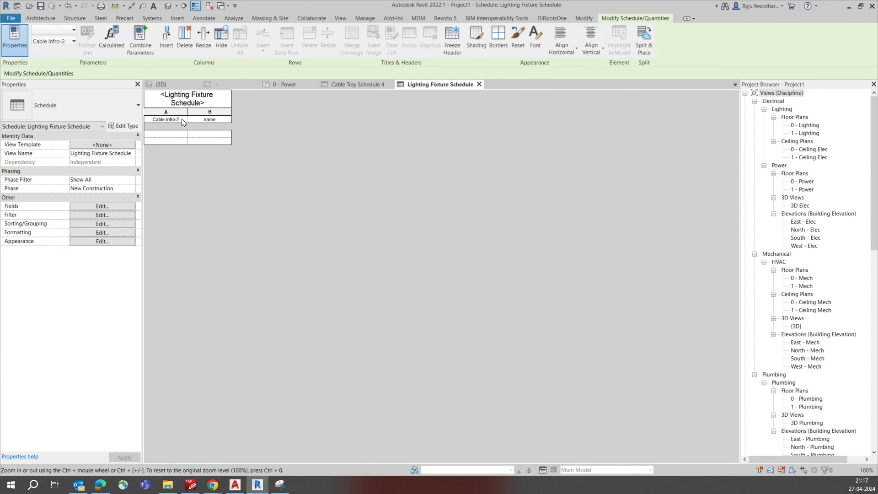
click(212, 135)
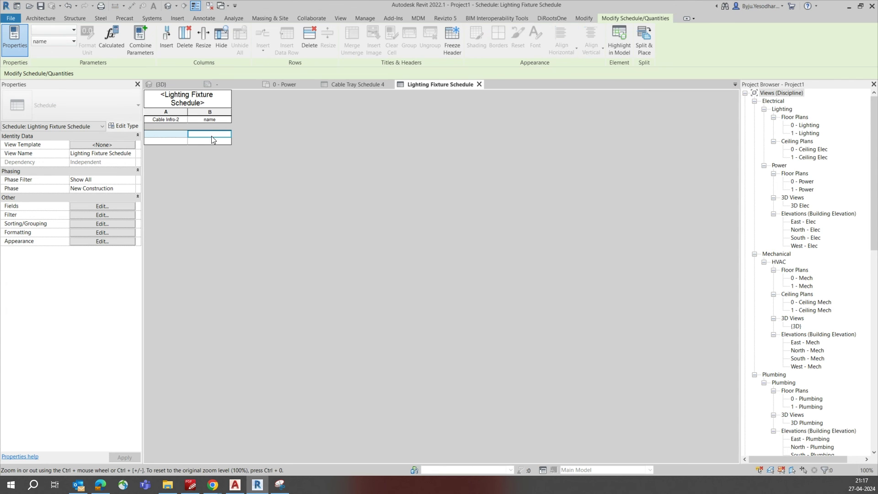